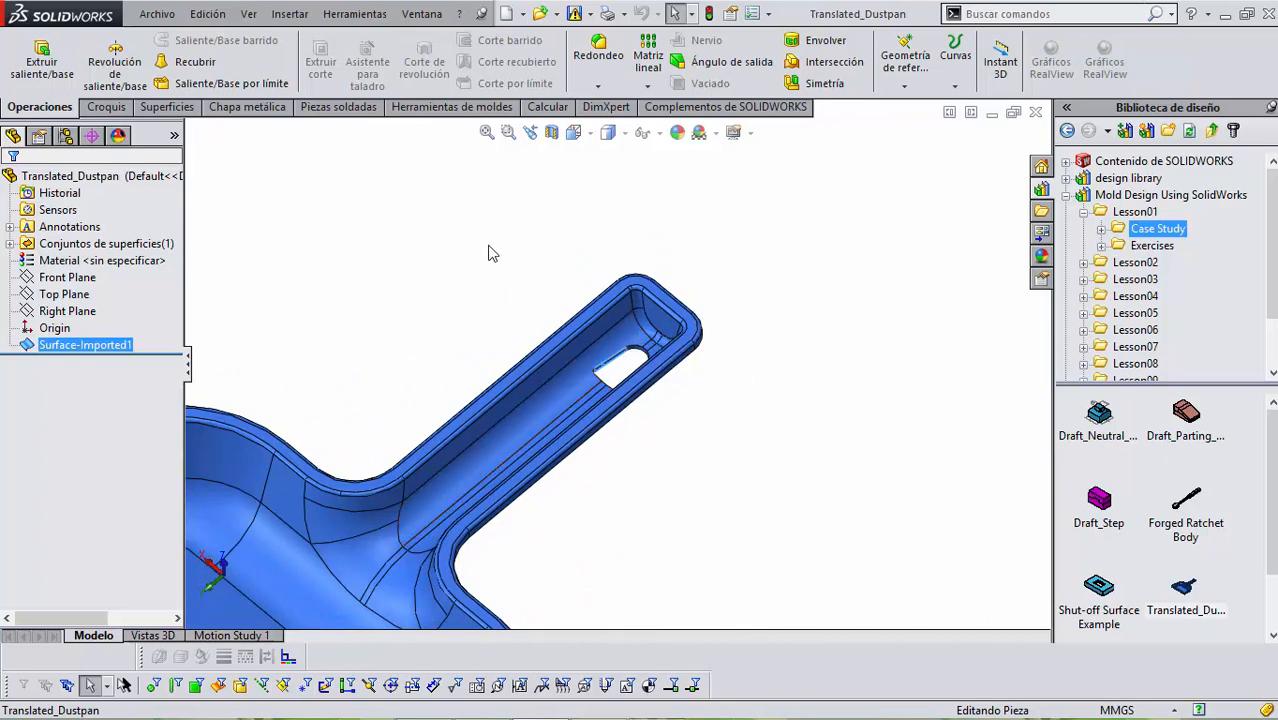
Examine the imported dustpan surface up close, from the slot in the handle to the notched side rim.
scroll(688, 374, down, 3)
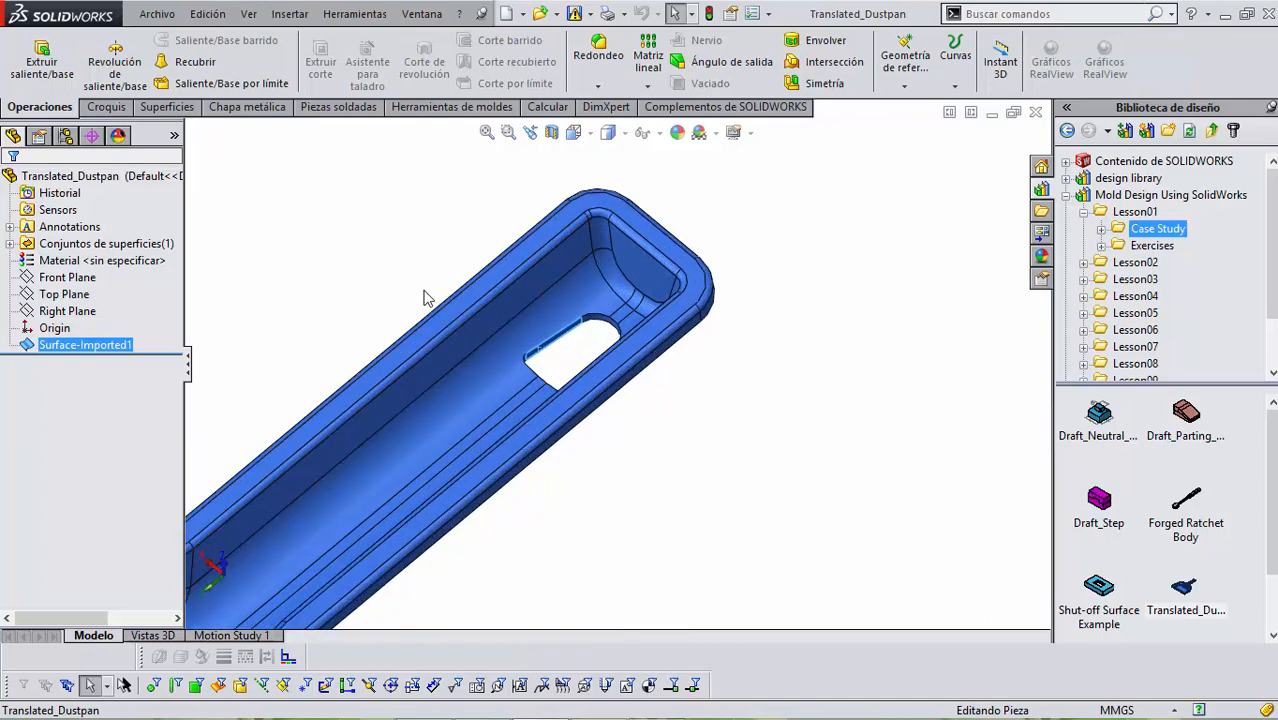
scroll(431, 294, up, 2)
scroll(432, 290, up, 3)
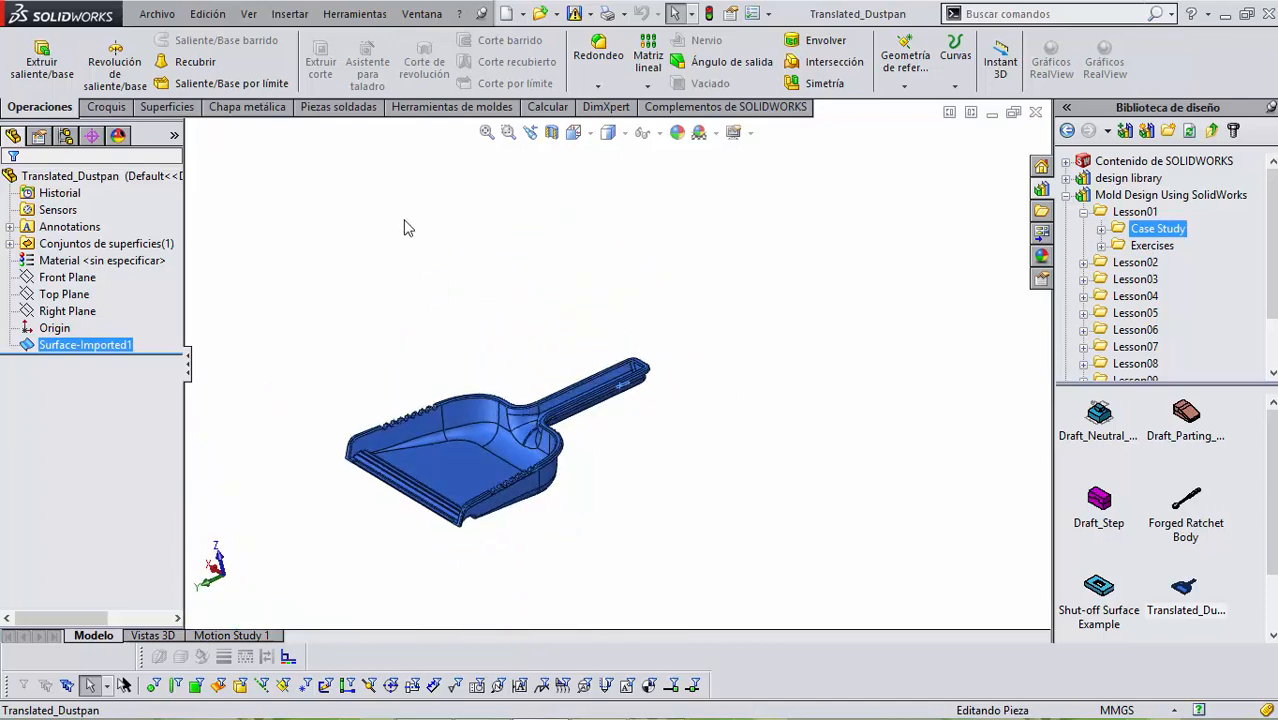
scroll(442, 354, down, 3)
scroll(440, 377, up, 3)
scroll(443, 377, down, 4)
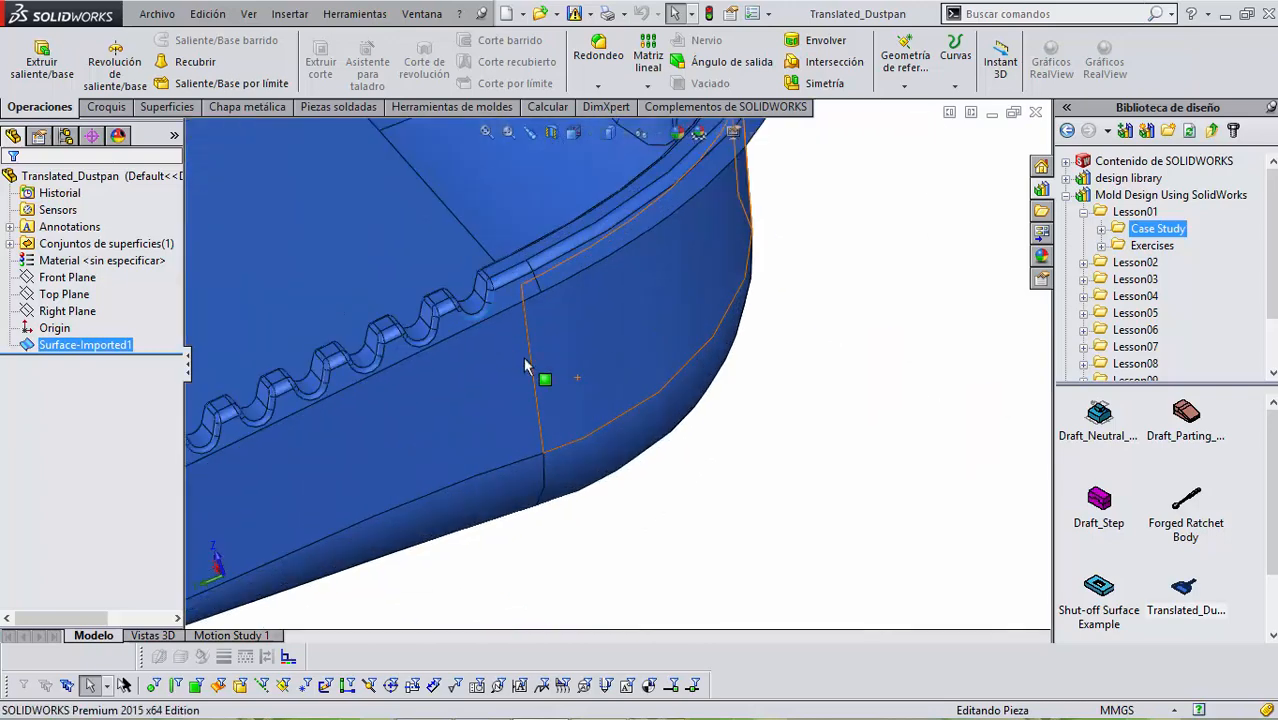
scroll(436, 260, down, 1)
scroll(440, 270, up, 3)
scroll(450, 333, down, 3)
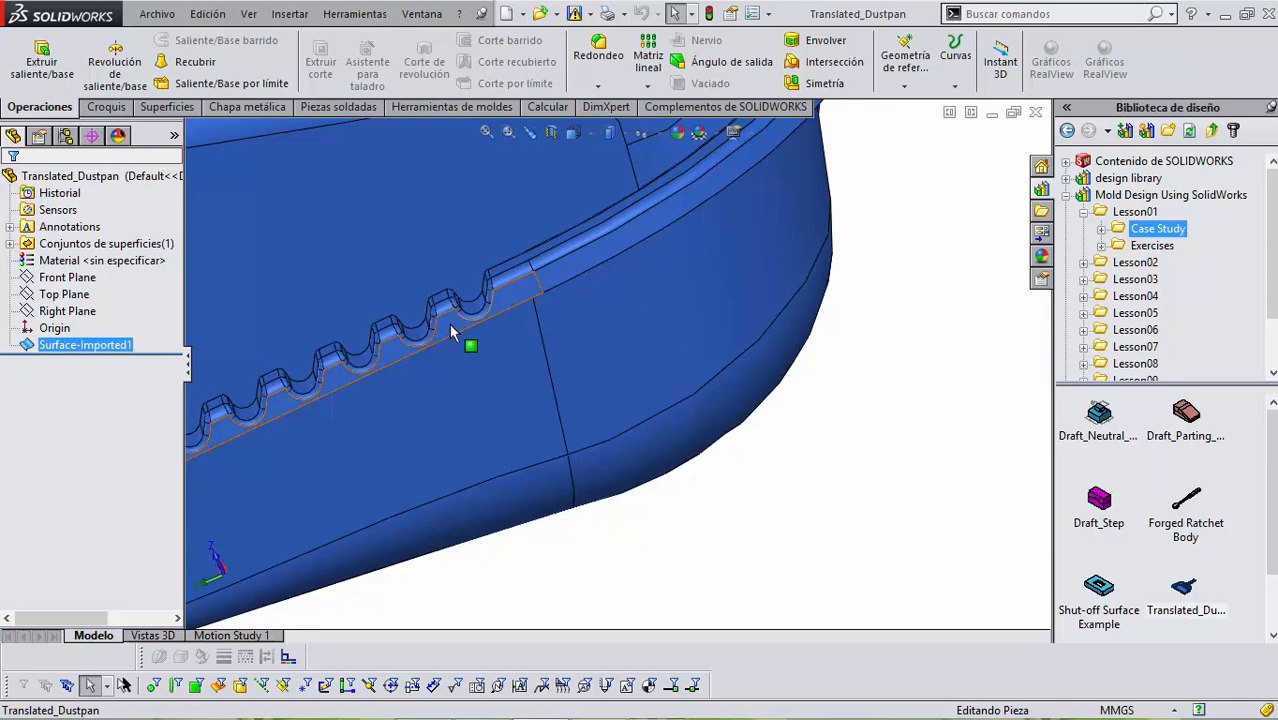
scroll(450, 333, up, 5)
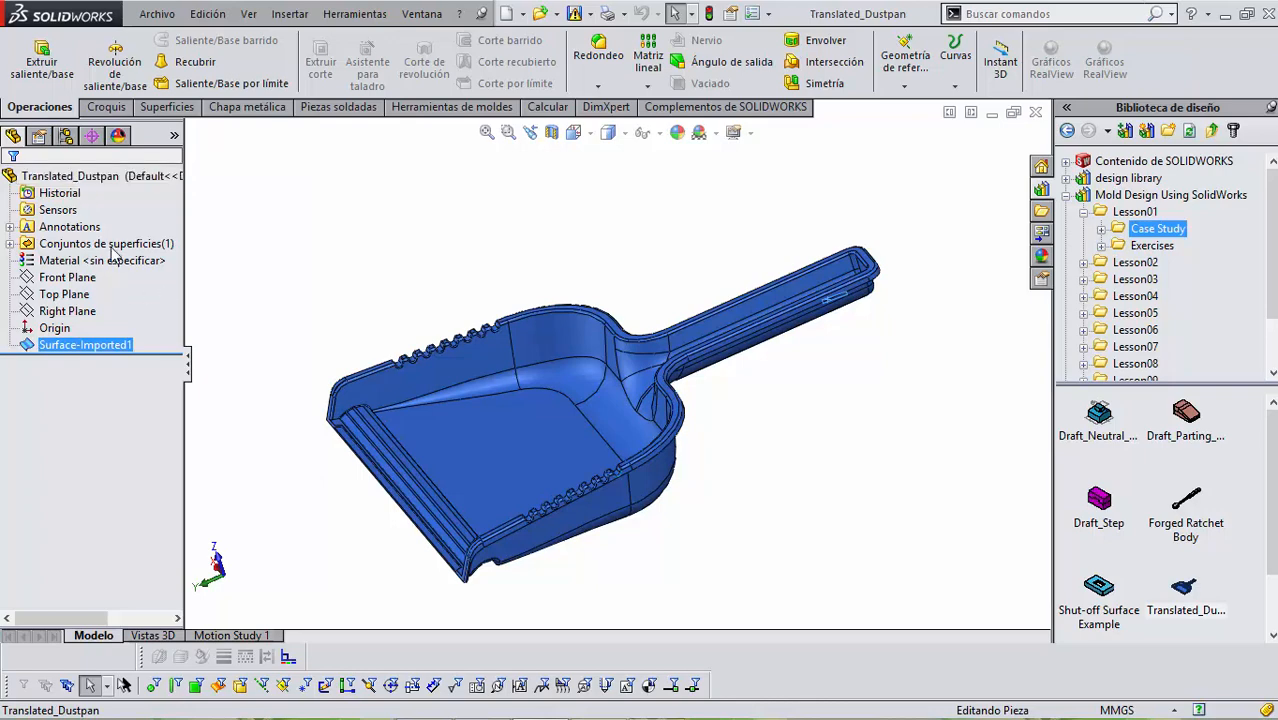
Check which bodies the surface bodies folder of the dustpan part contains and collapse it again.
click(10, 245)
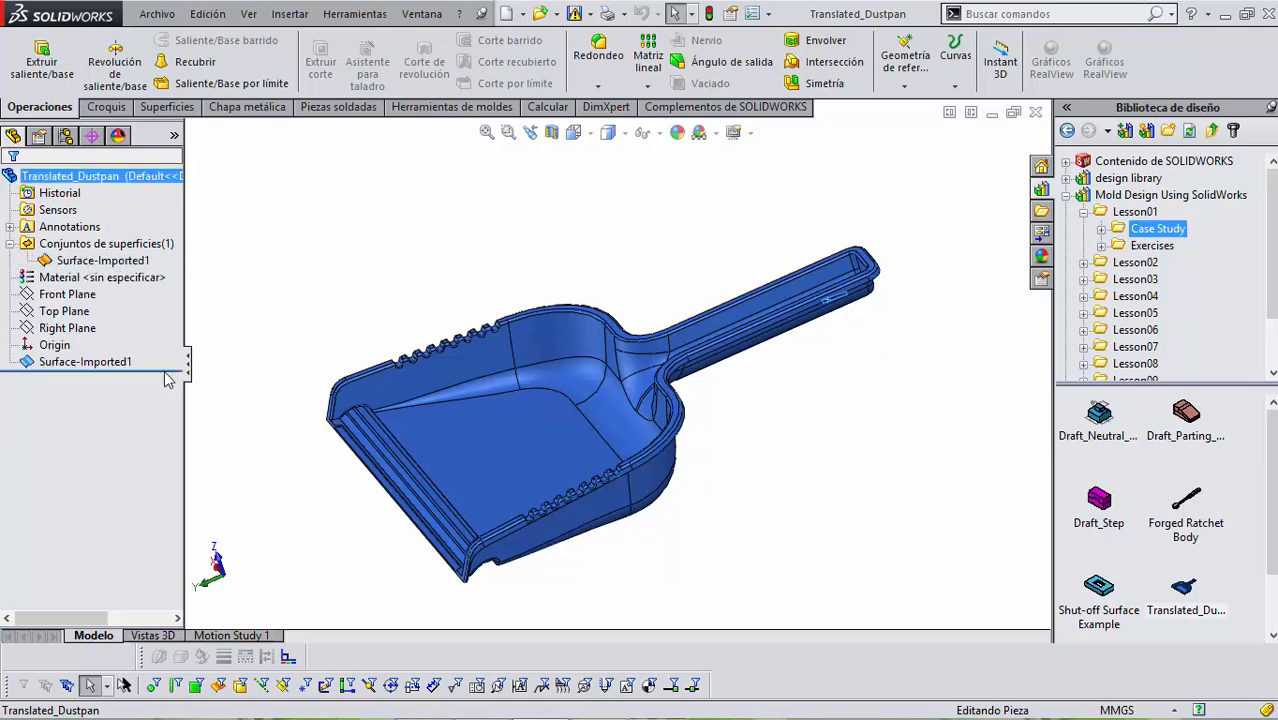
click(10, 244)
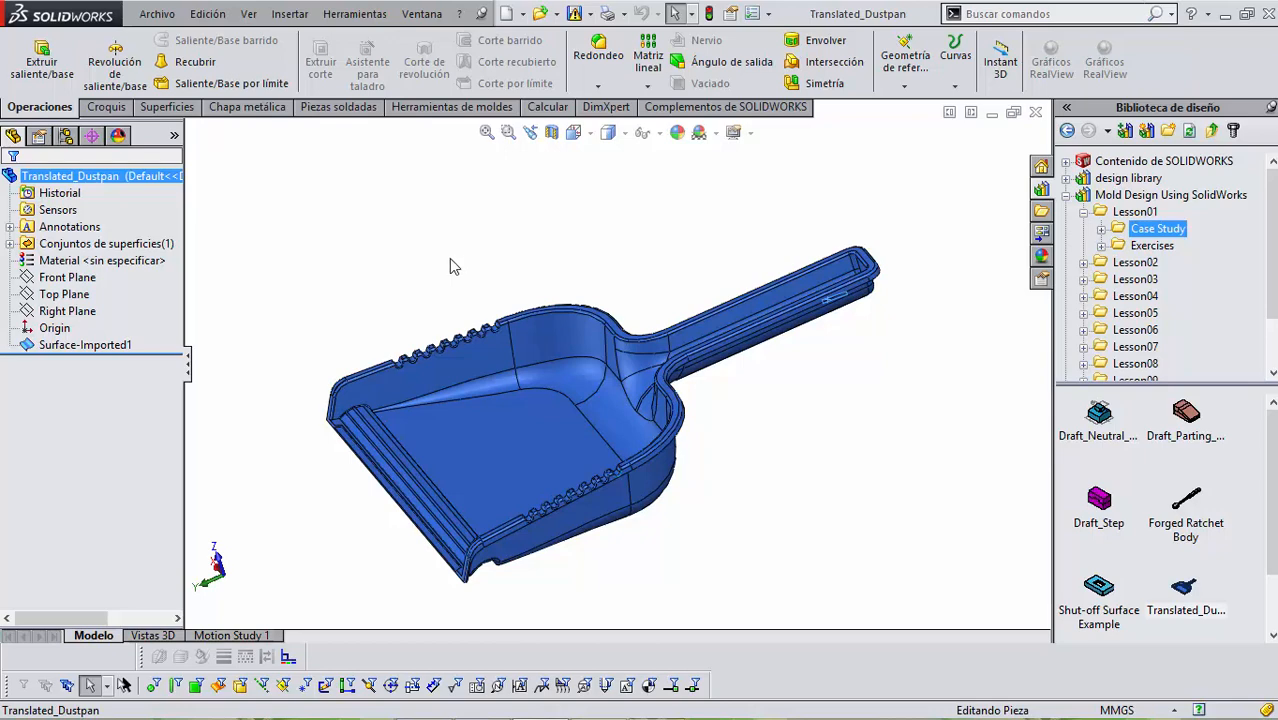
click(323, 255)
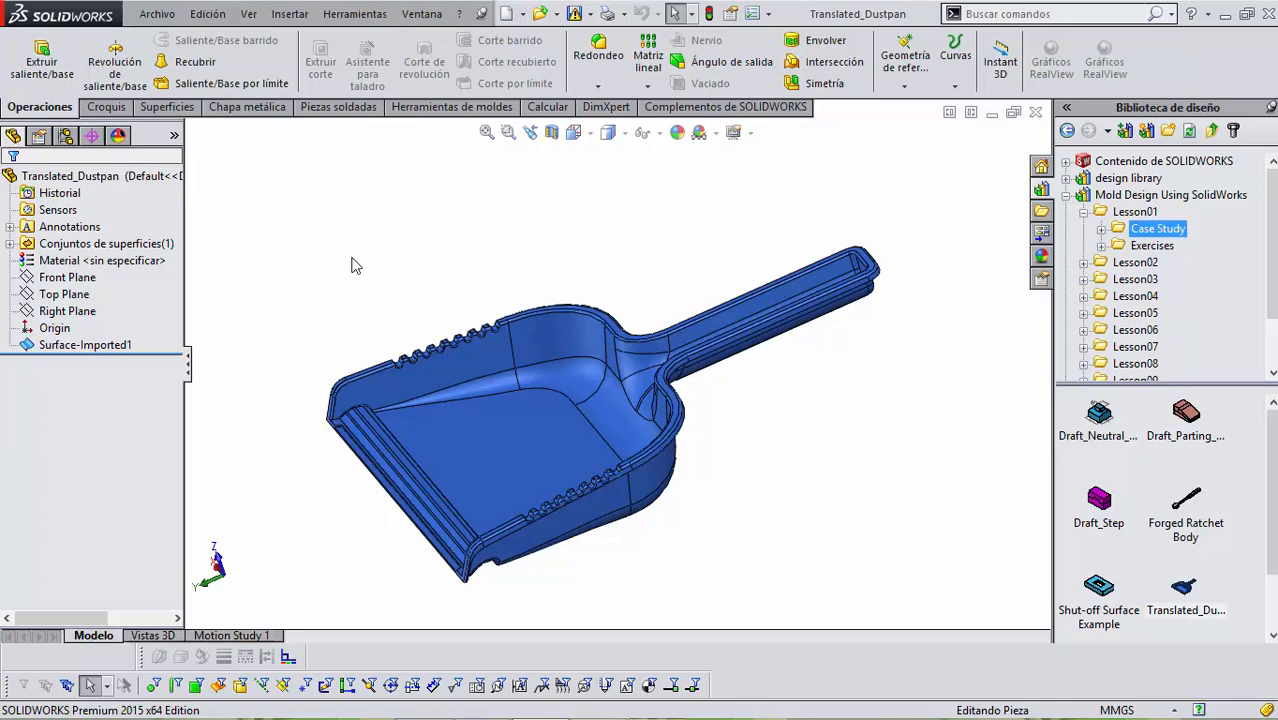
Run Import Diagnostics on the Surface-Imported1 feature and bring the lists of faulty faces and gaps into view.
right_click(116, 347)
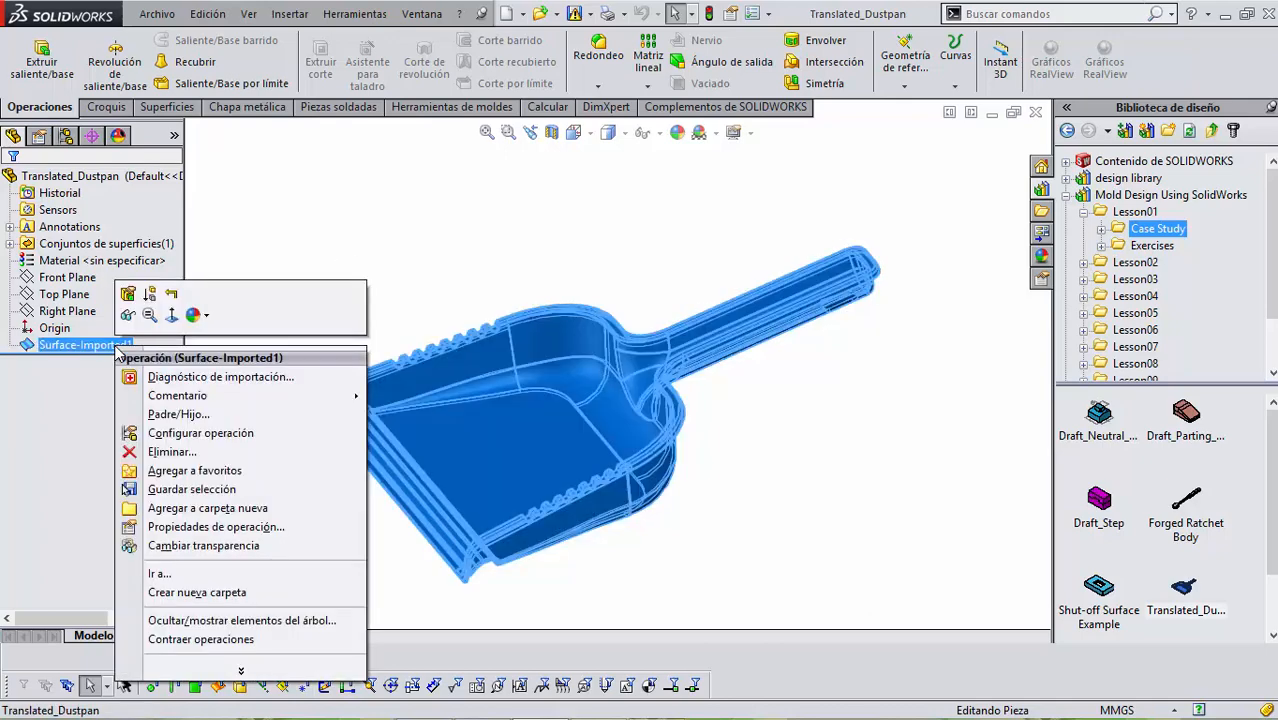
click(213, 380)
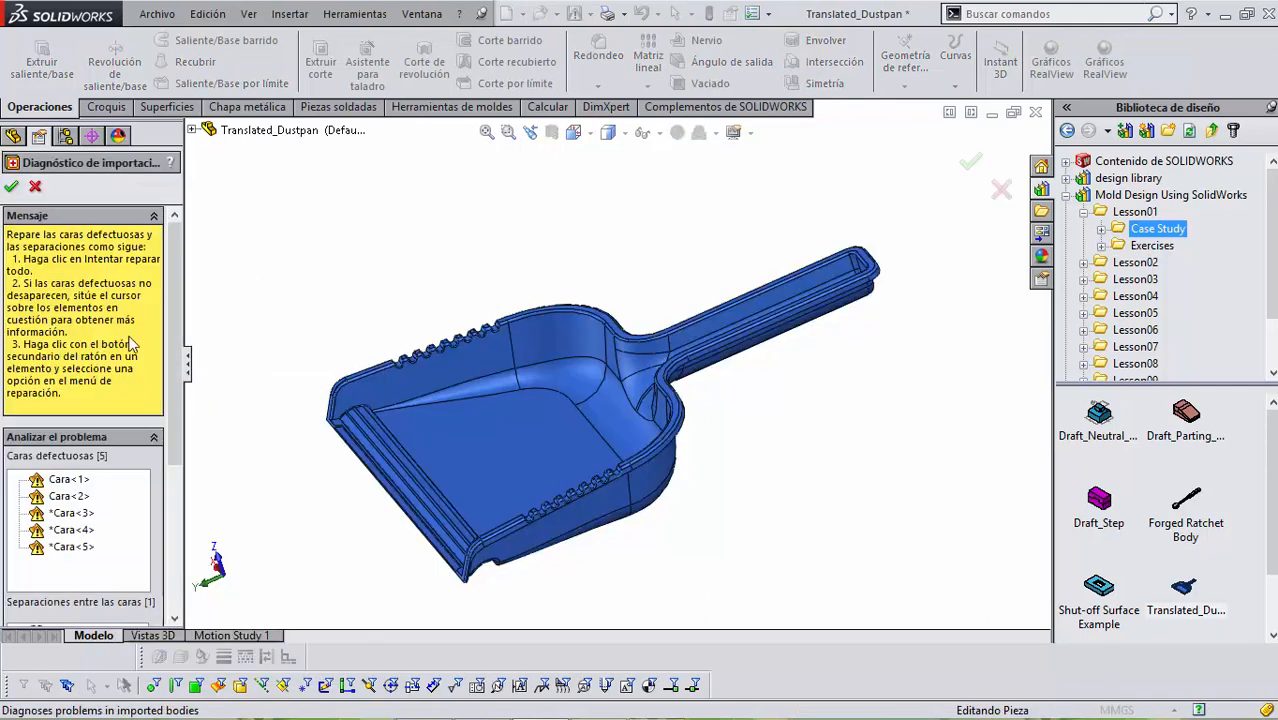
drag(175, 318, 180, 388)
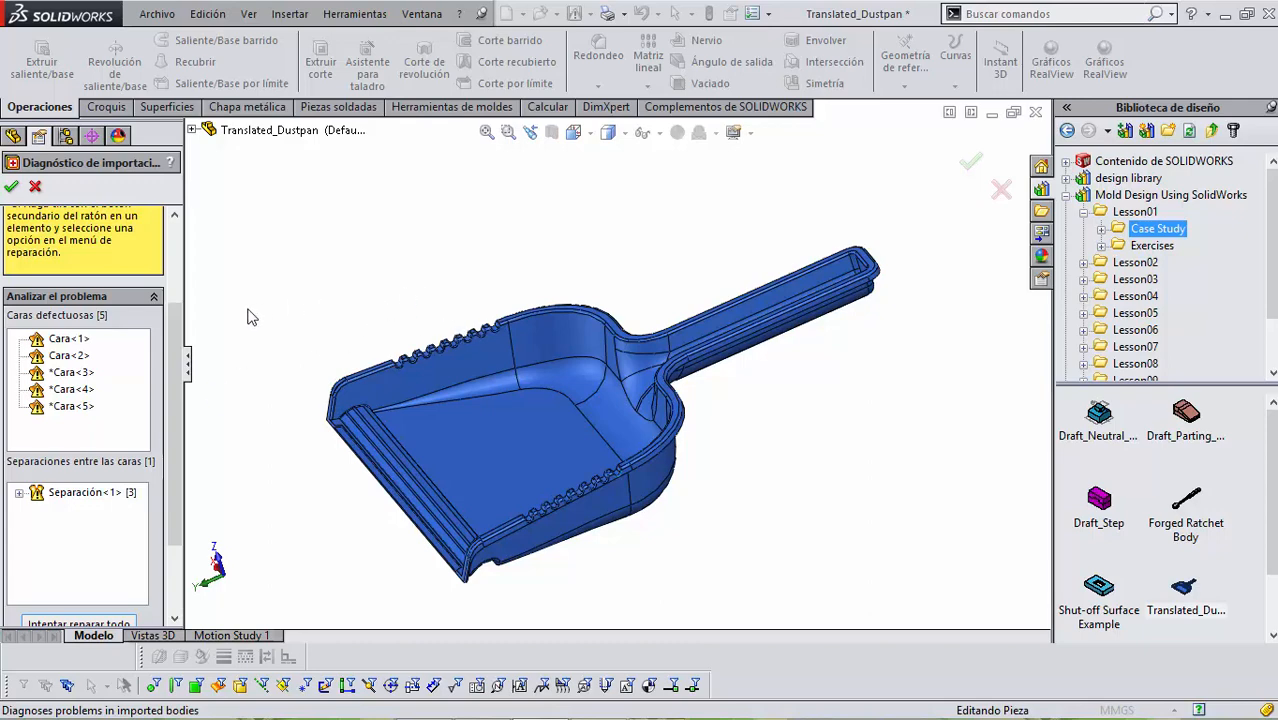
Zoom to the faulty faces Cara<1> and Cara<2> to locate each of them on the dustpan.
right_click(83, 344)
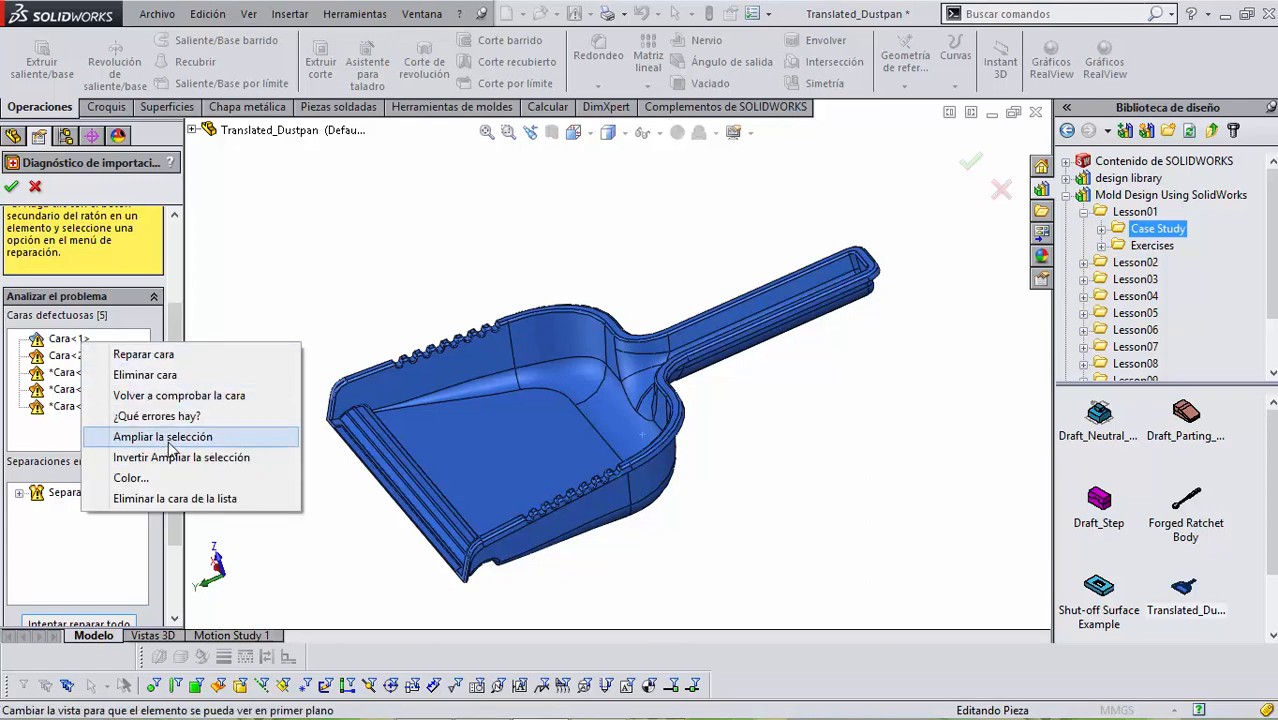
click(165, 437)
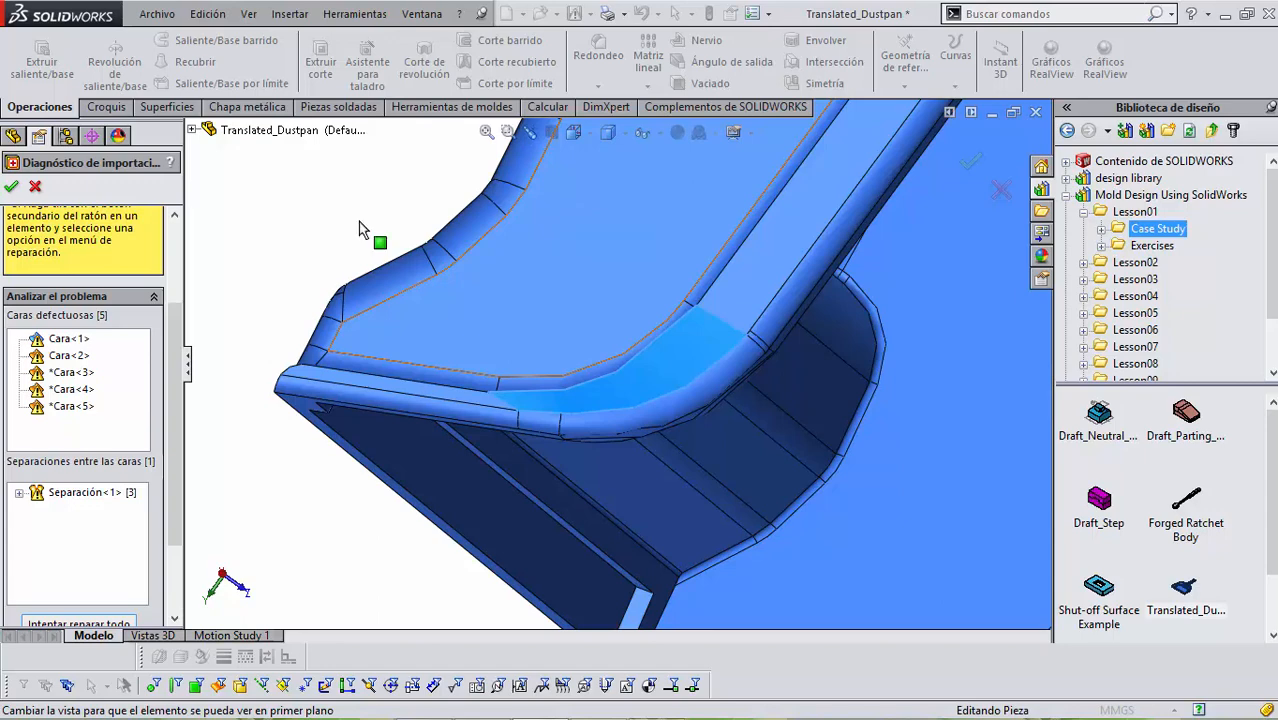
right_click(77, 357)
click(60, 362)
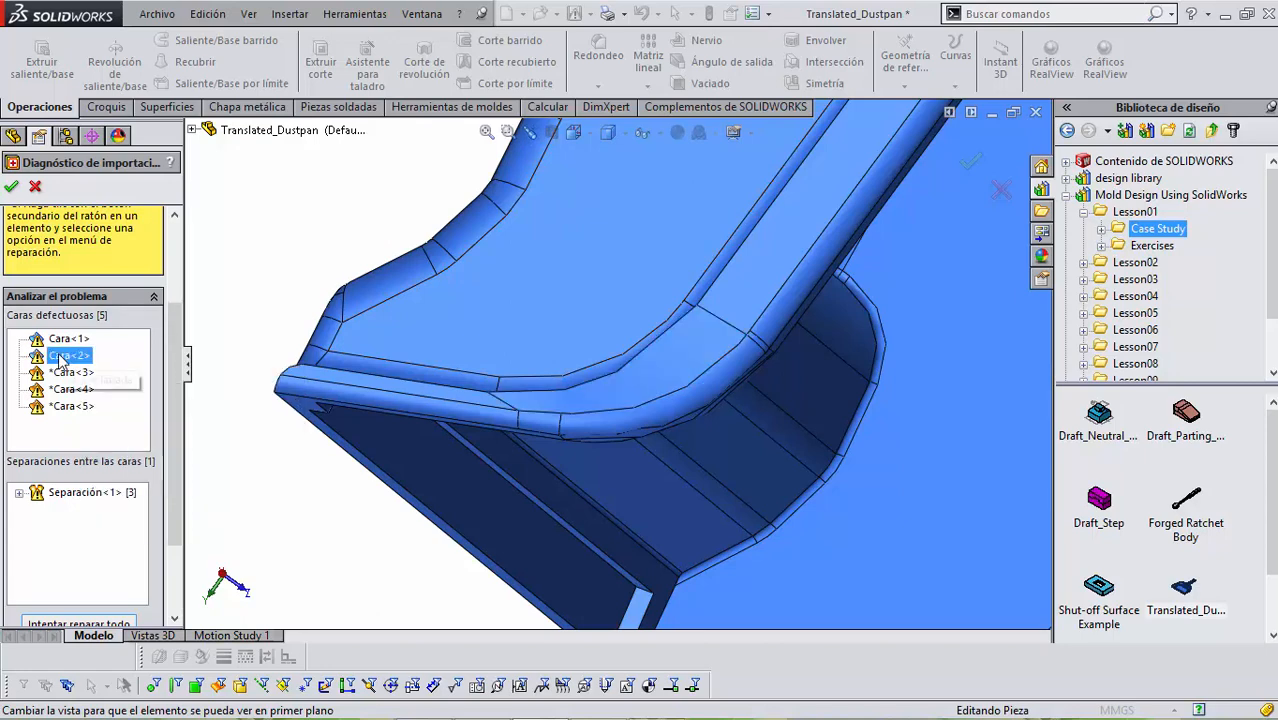
right_click(59, 356)
click(150, 450)
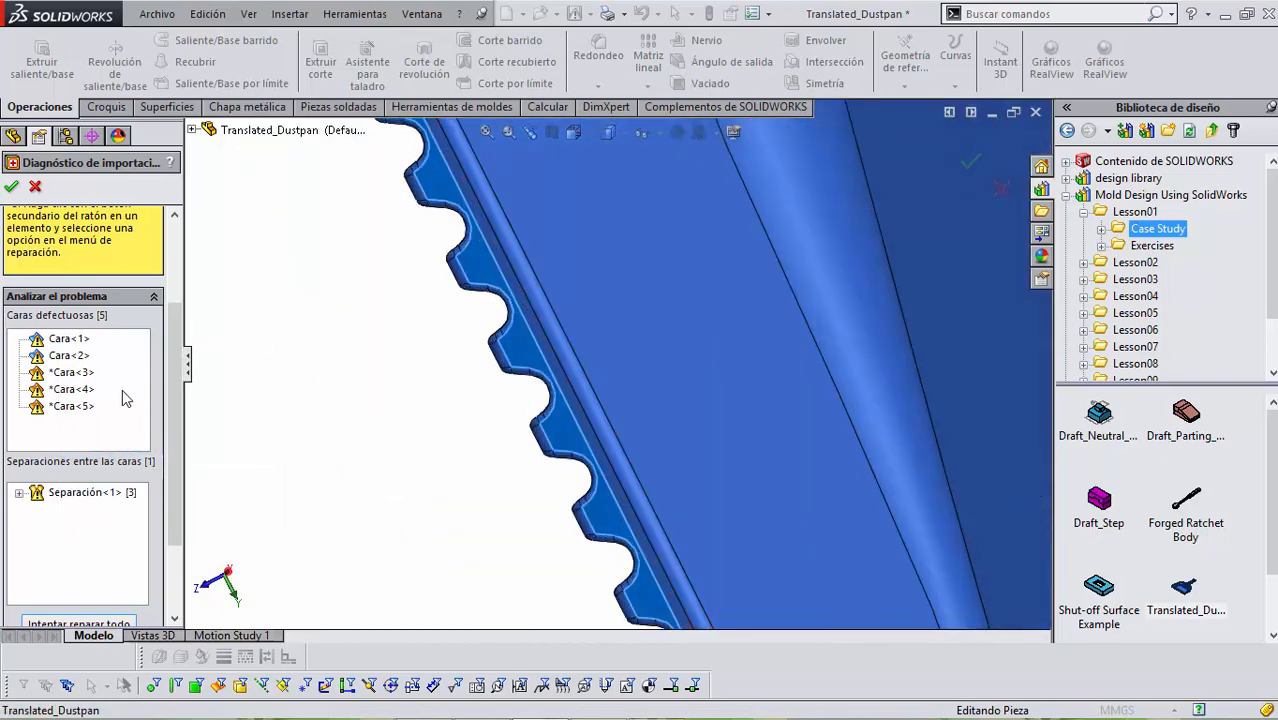
Zoom to the faulty face *Cara<3> and look at the area around it.
right_click(90, 374)
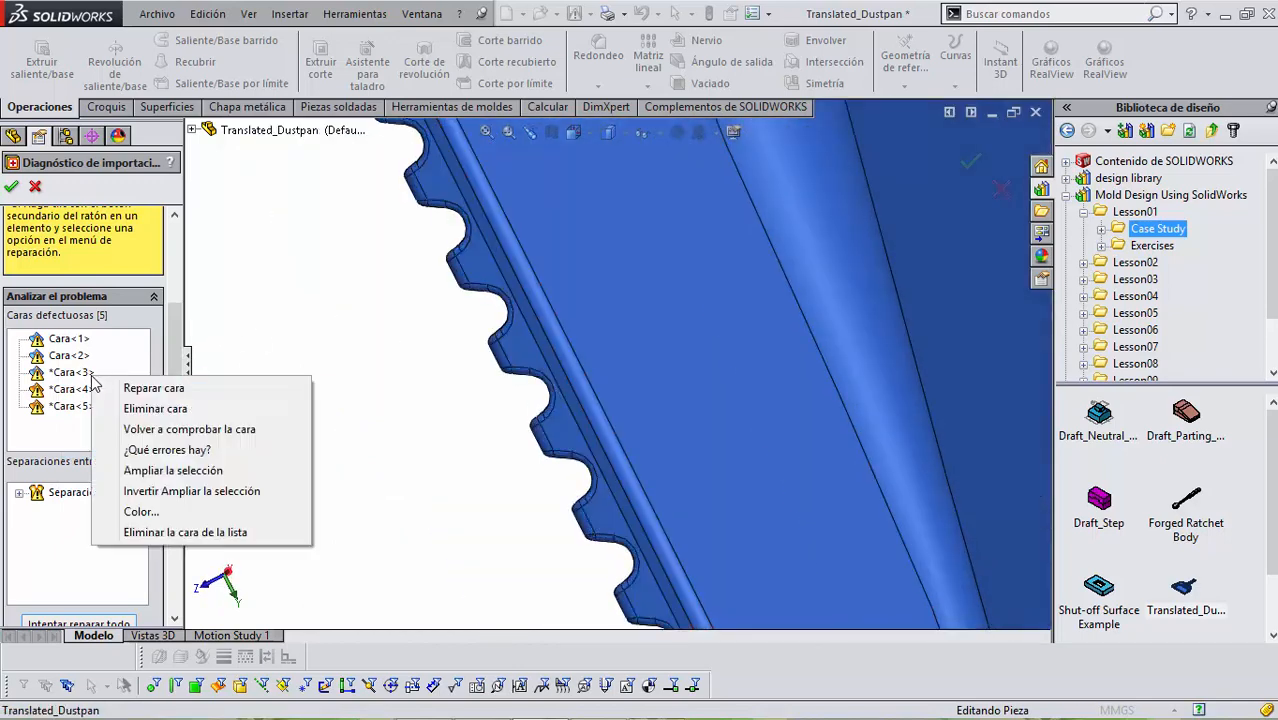
click(70, 374)
right_click(71, 375)
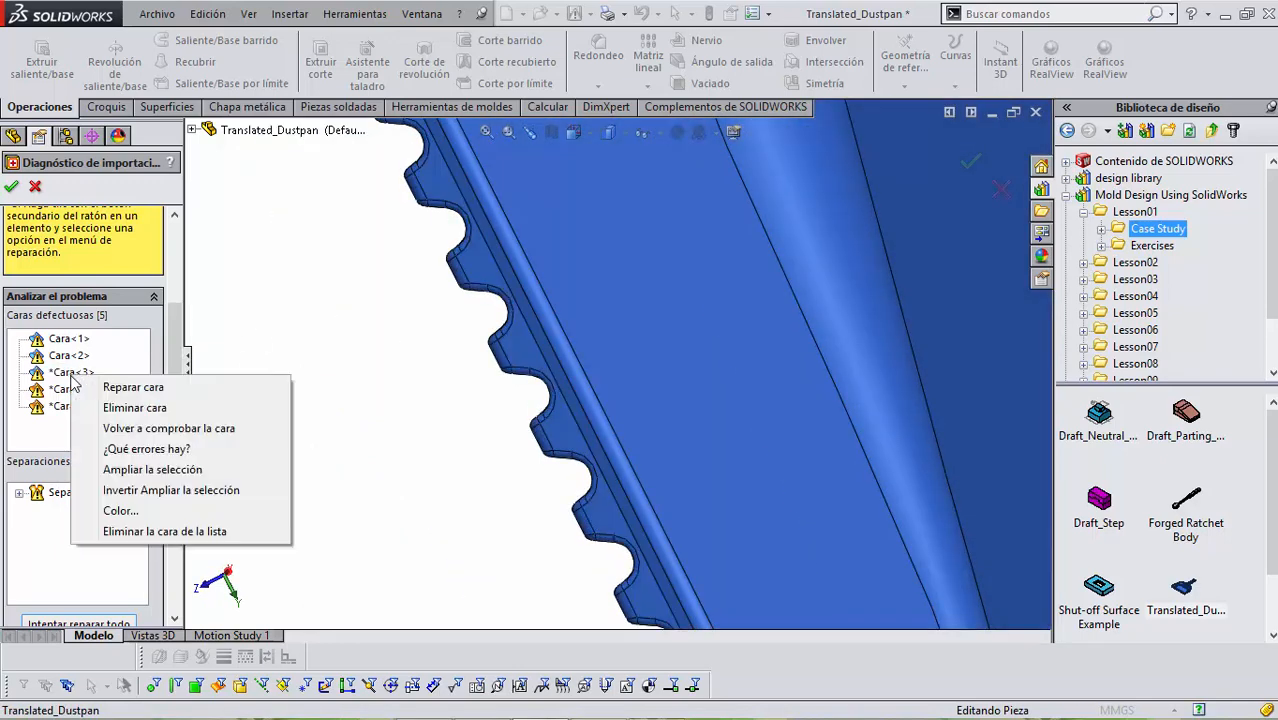
click(150, 469)
scroll(402, 383, up, 8)
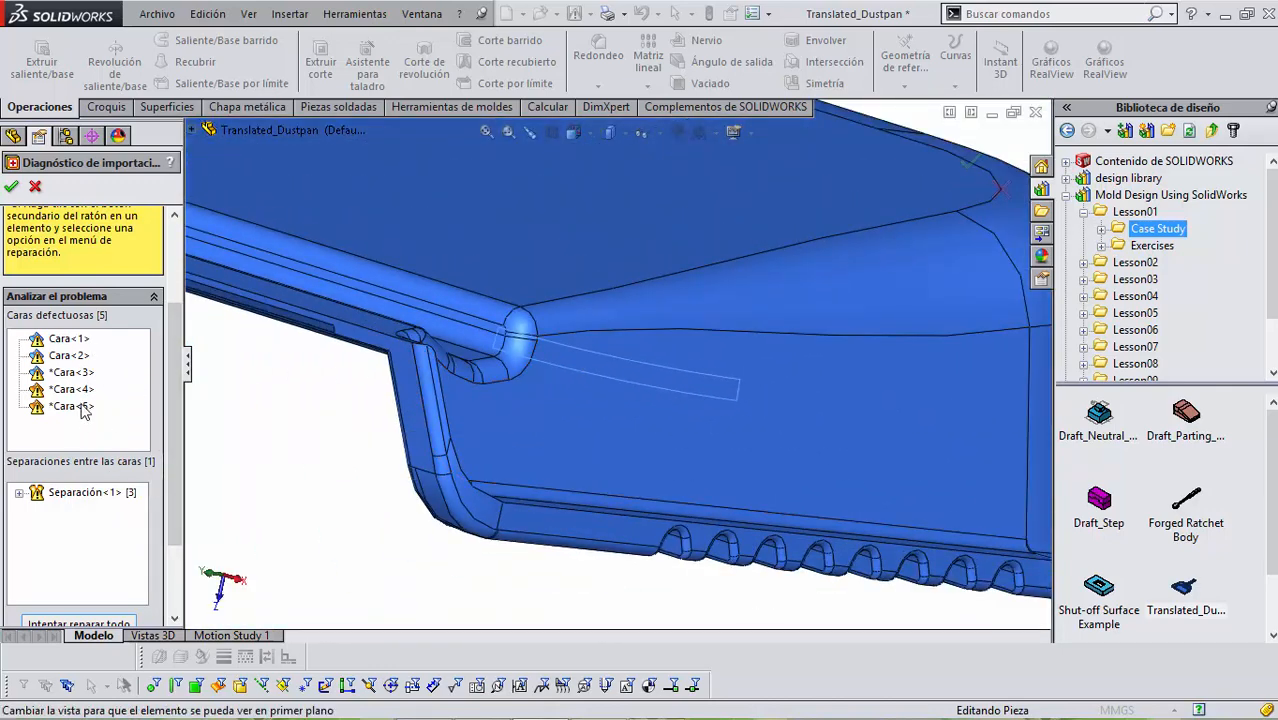
Zoom to the gap Separación<1> and inspect the surface around it.
right_click(84, 493)
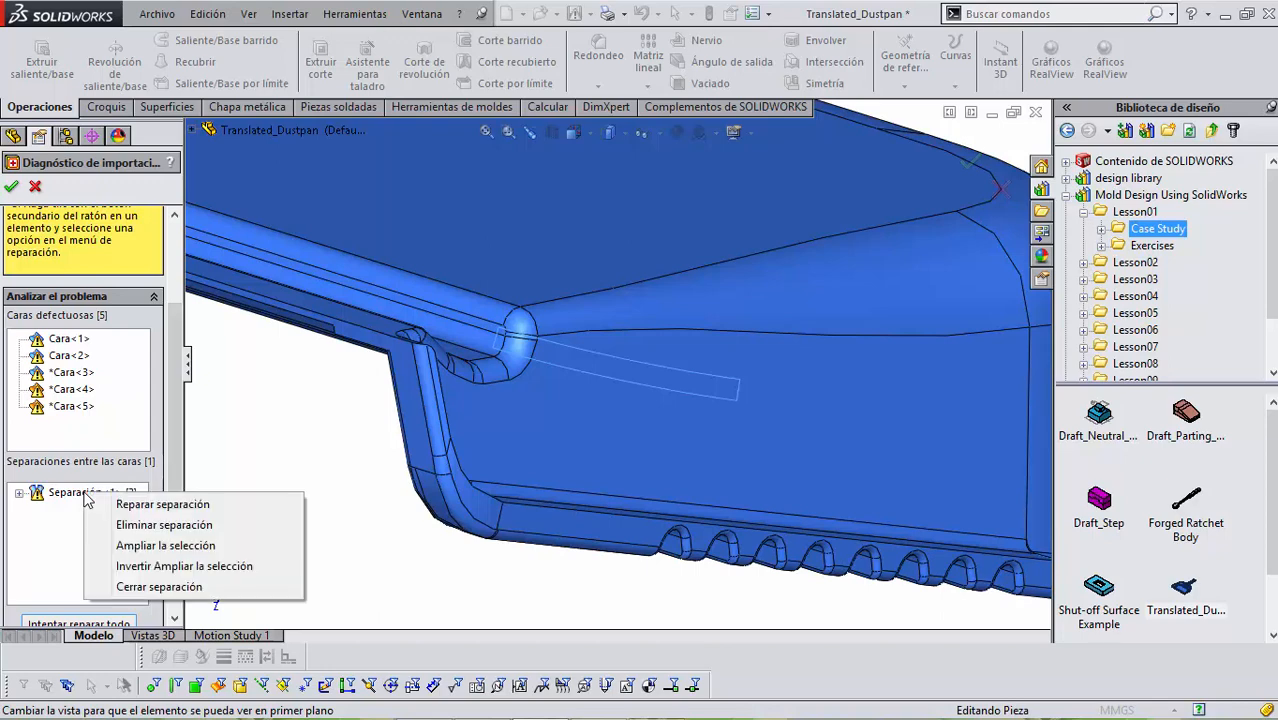
click(150, 545)
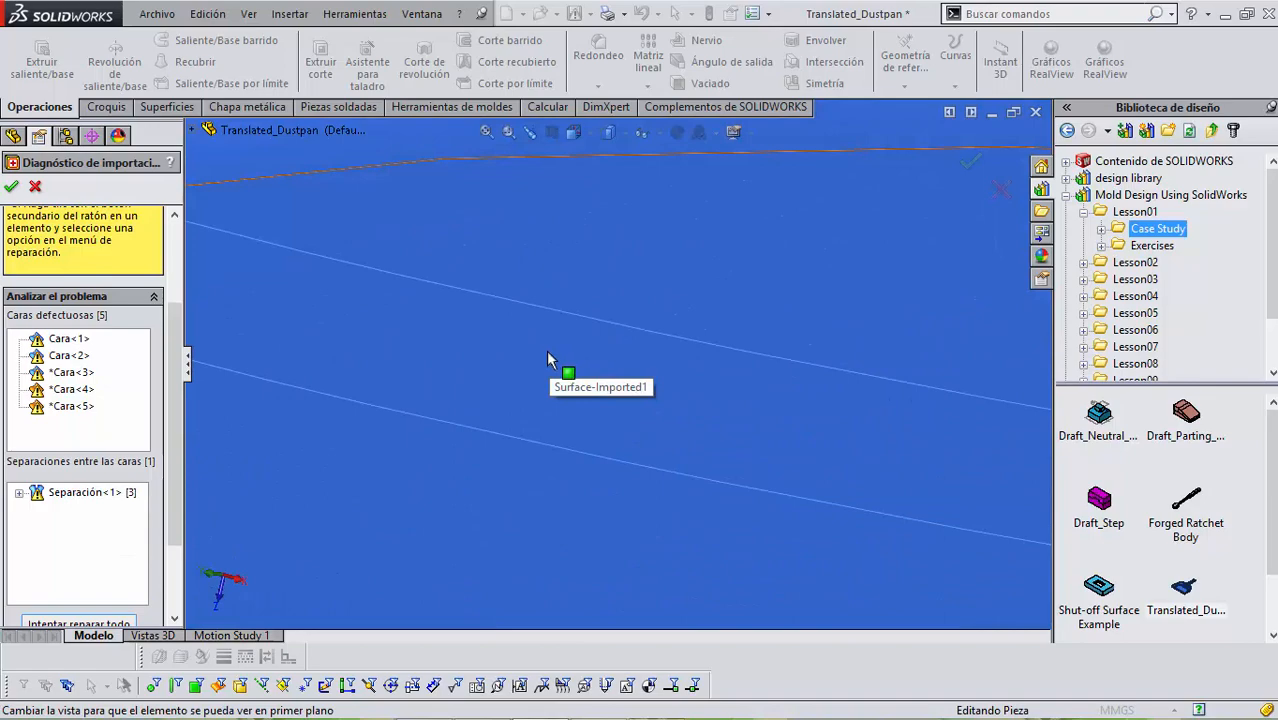
scroll(548, 350, up, 6)
middle_drag(518, 376, 625, 240)
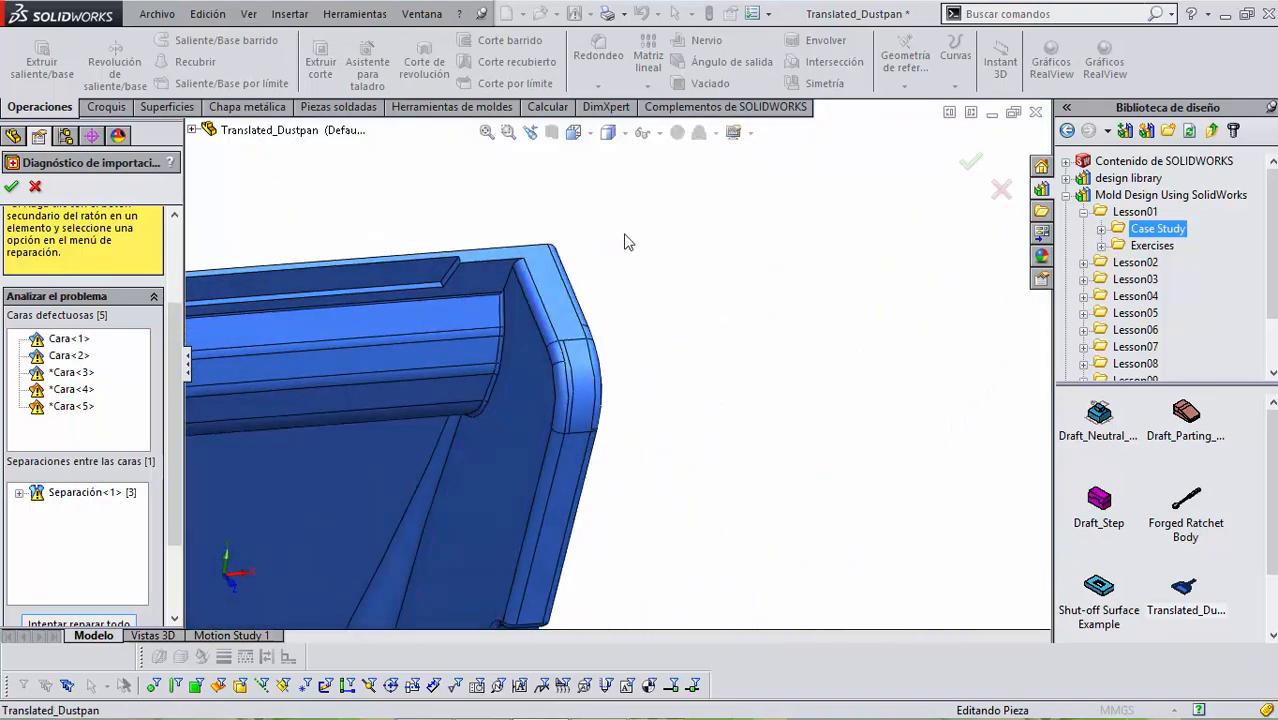
scroll(625, 240, up, 2)
Expand Separación<1> to list its edges, zoom to the gap again and inspect the dustpan from several angles.
right_click(45, 491)
click(28, 498)
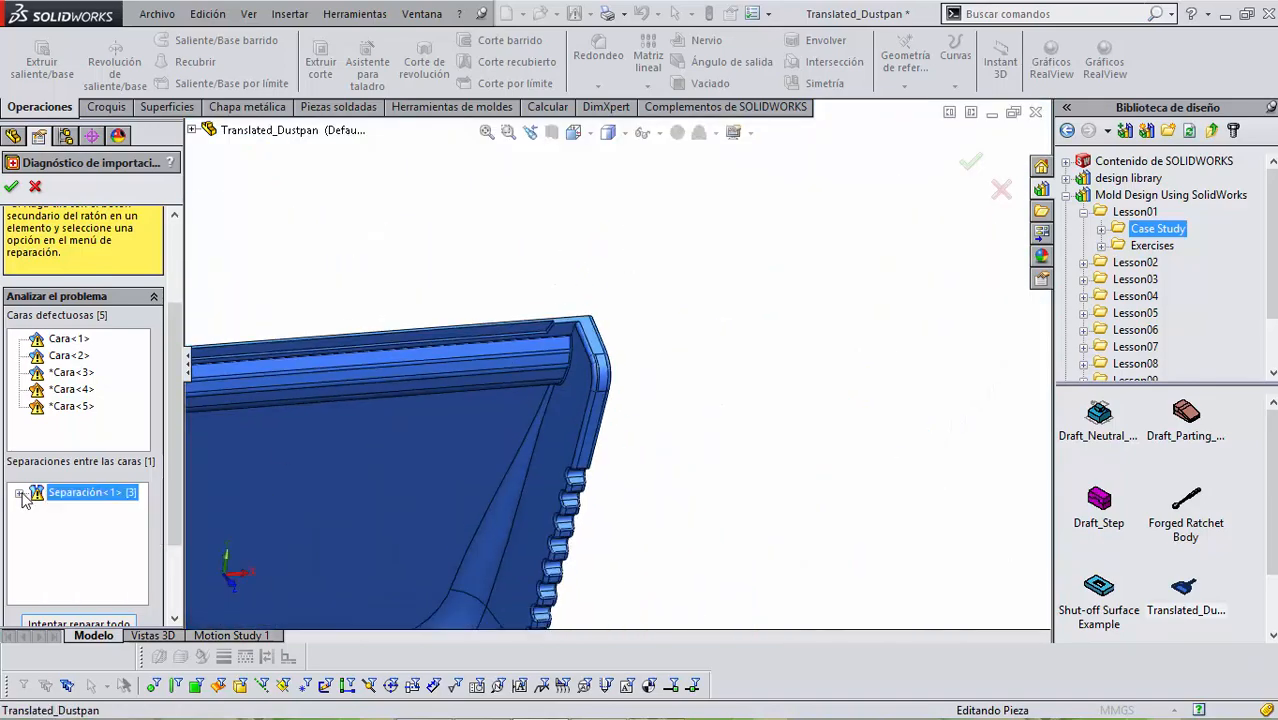
click(19, 493)
right_click(84, 492)
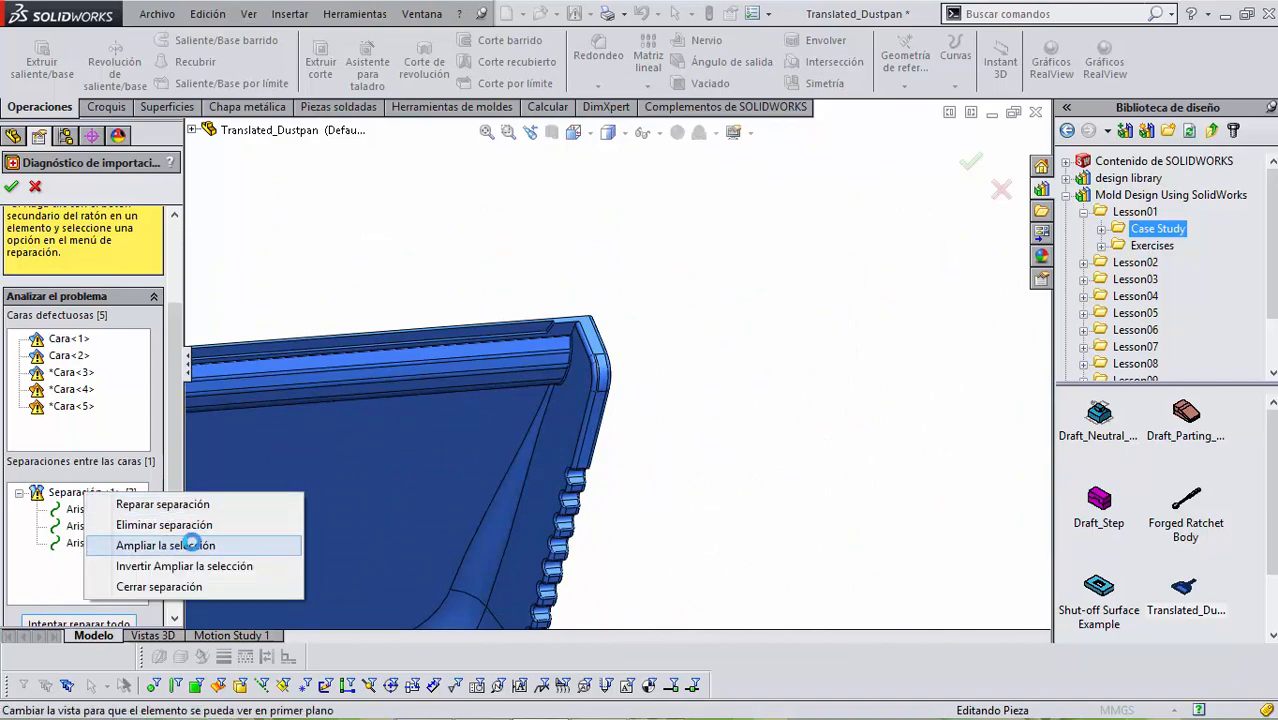
click(190, 545)
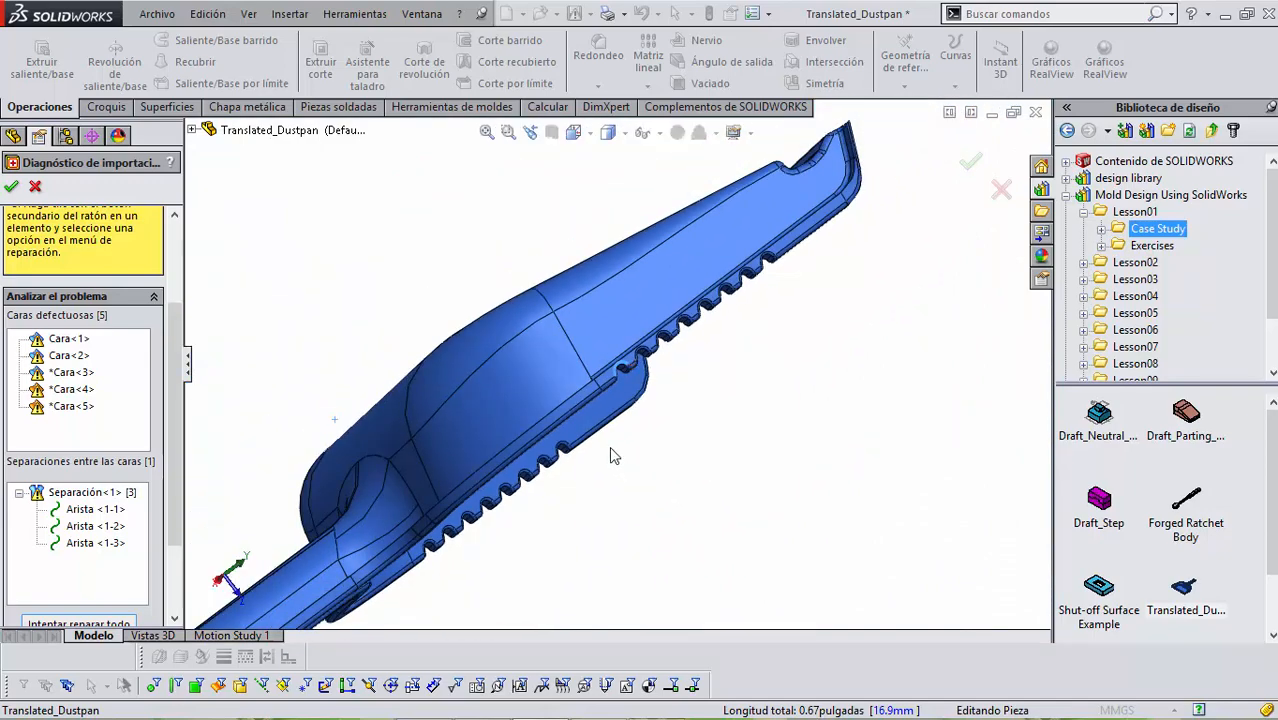
middle_drag(409, 227, 408, 416)
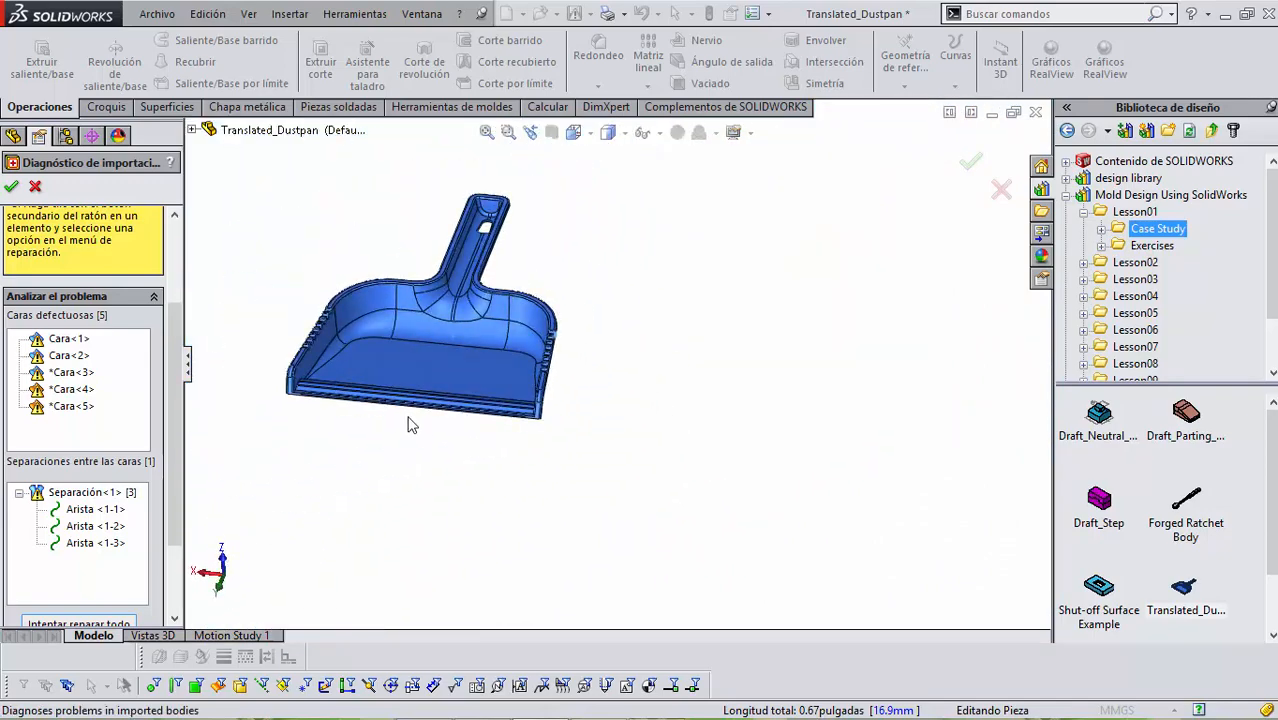
scroll(441, 296, up, 3)
scroll(585, 314, down, 5)
middle_drag(585, 314, 513, 315)
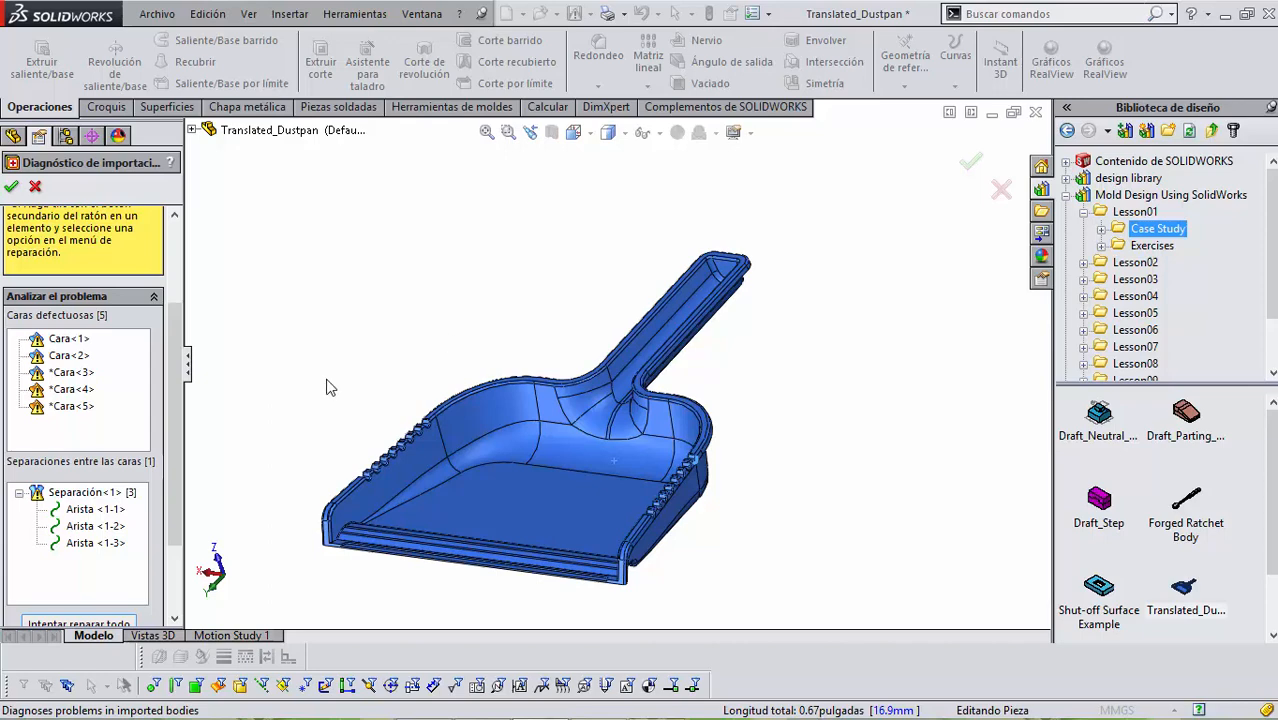
Attempt to heal all the faulty faces and gaps of the imported surface and accept the diagnosis.
scroll(173, 390, down, 3)
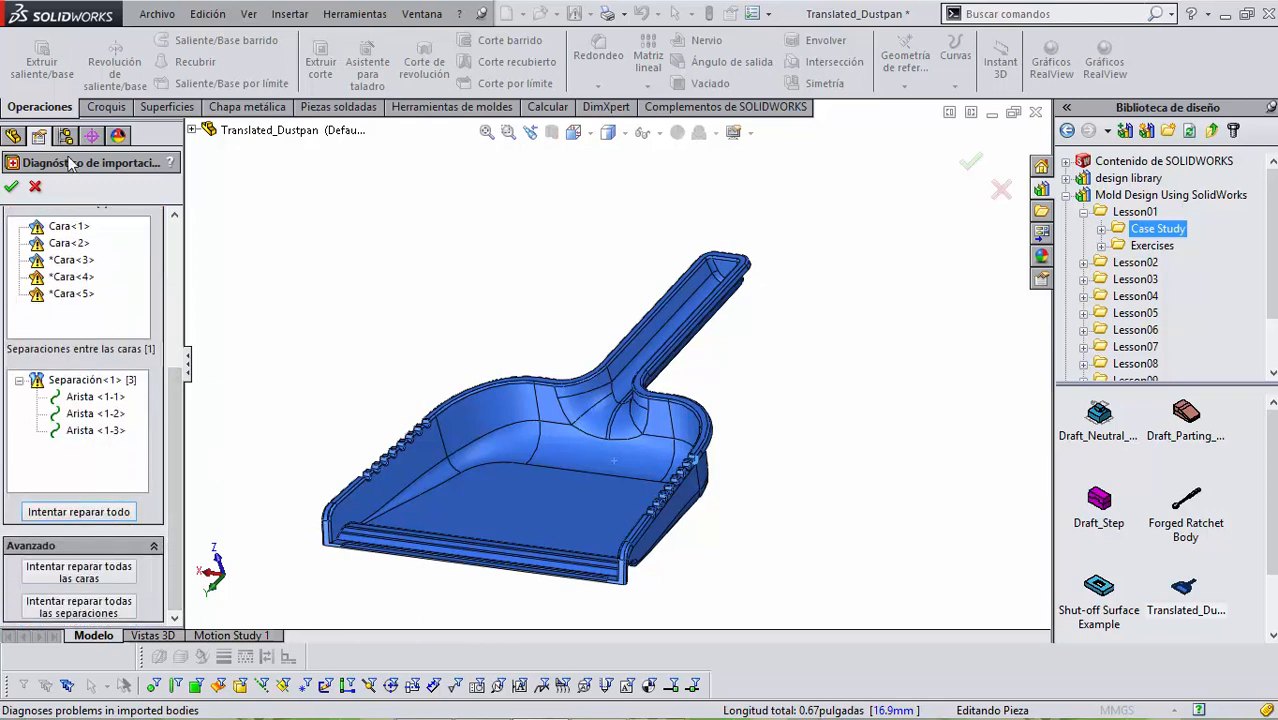
click(105, 515)
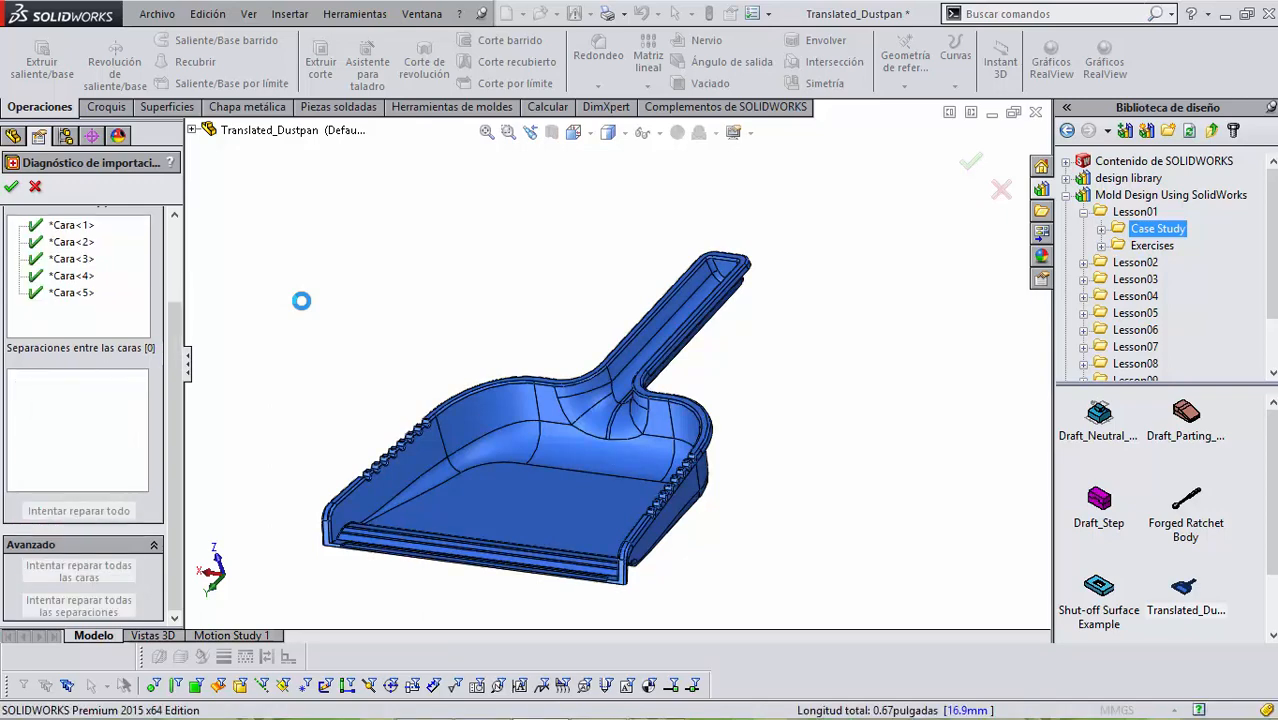
click(12, 186)
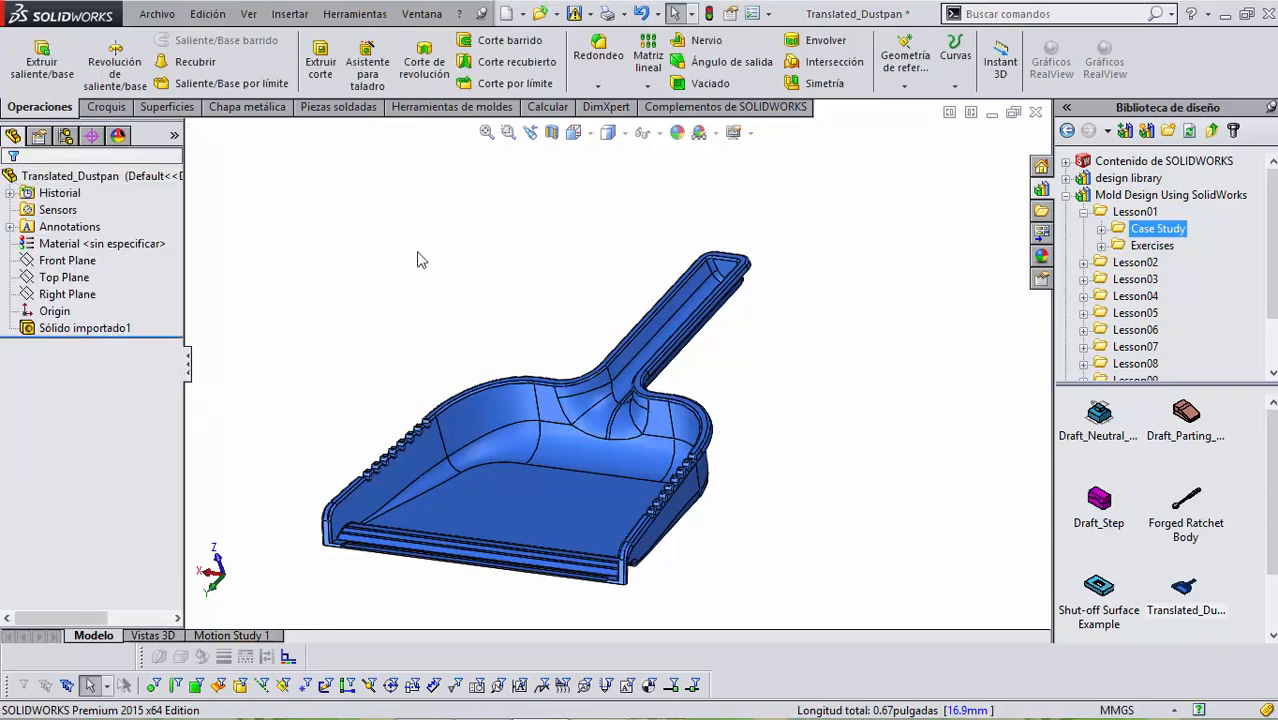
Preview section cuts on the Front Plane offset 47 mm and on the Top Plane, and apply the section view on the Right Plane.
middle_drag(416, 257, 412, 268)
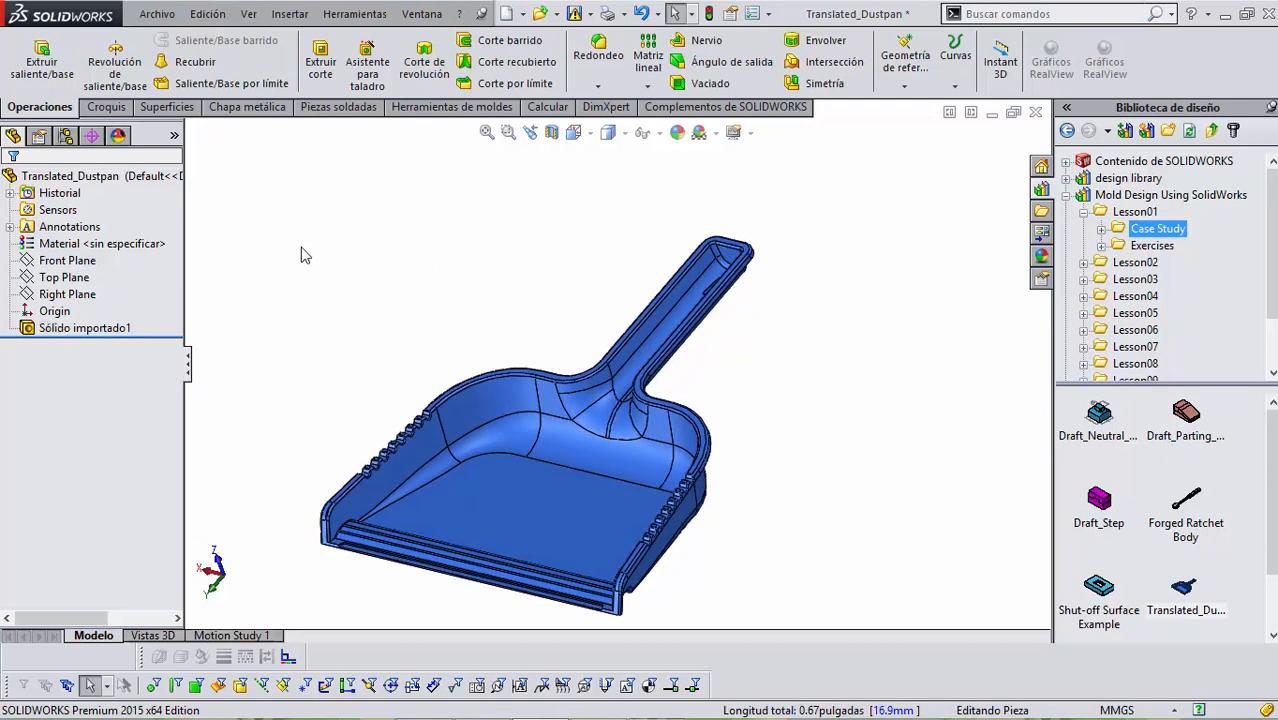
click(551, 132)
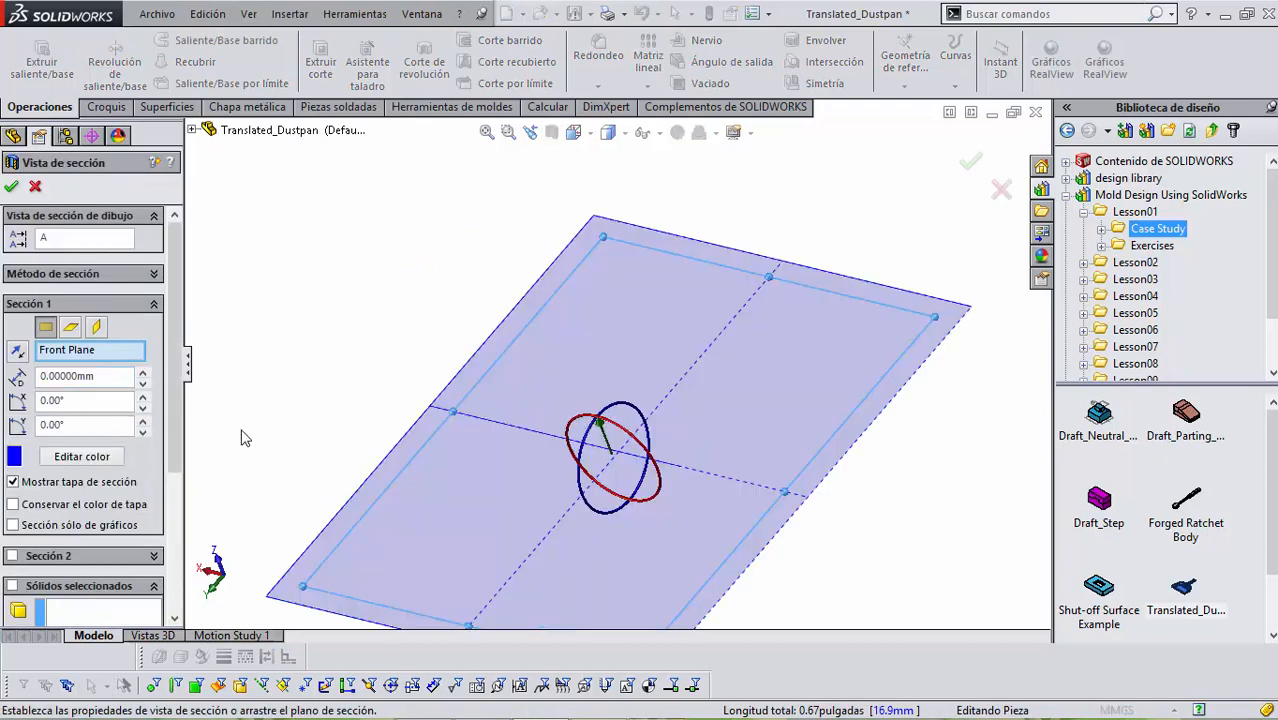
drag(606, 428, 590, 378)
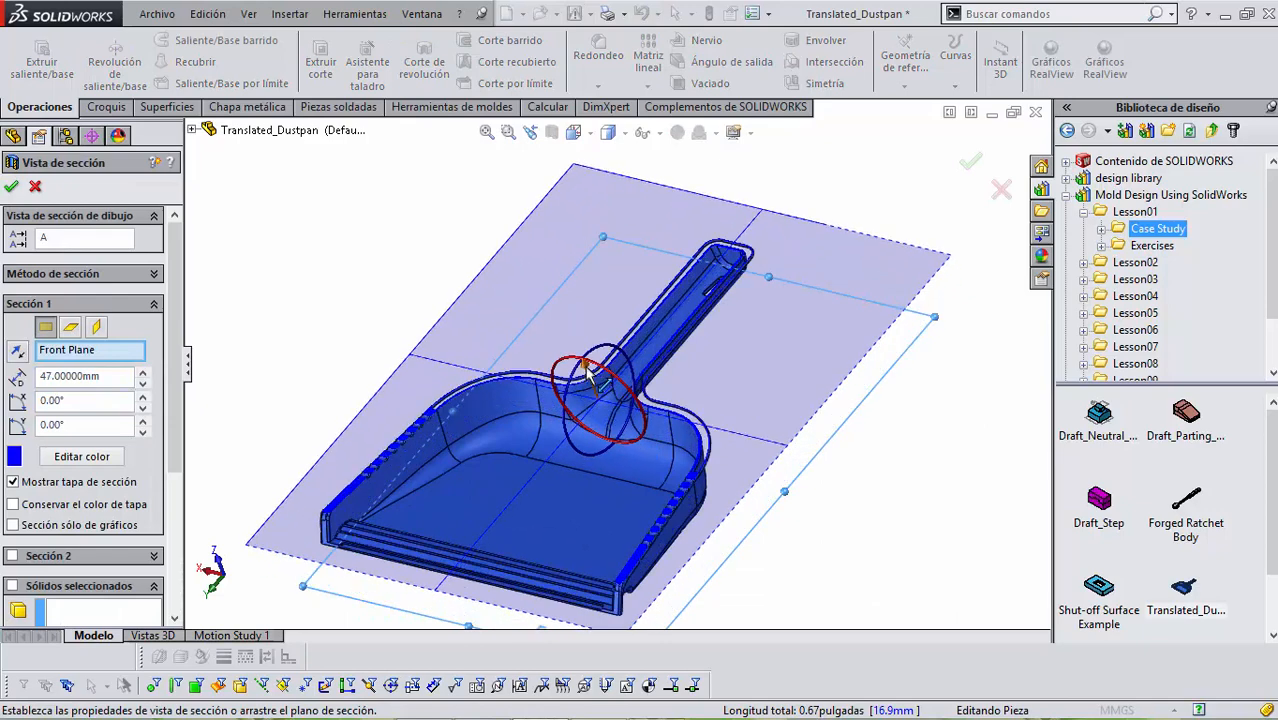
click(70, 327)
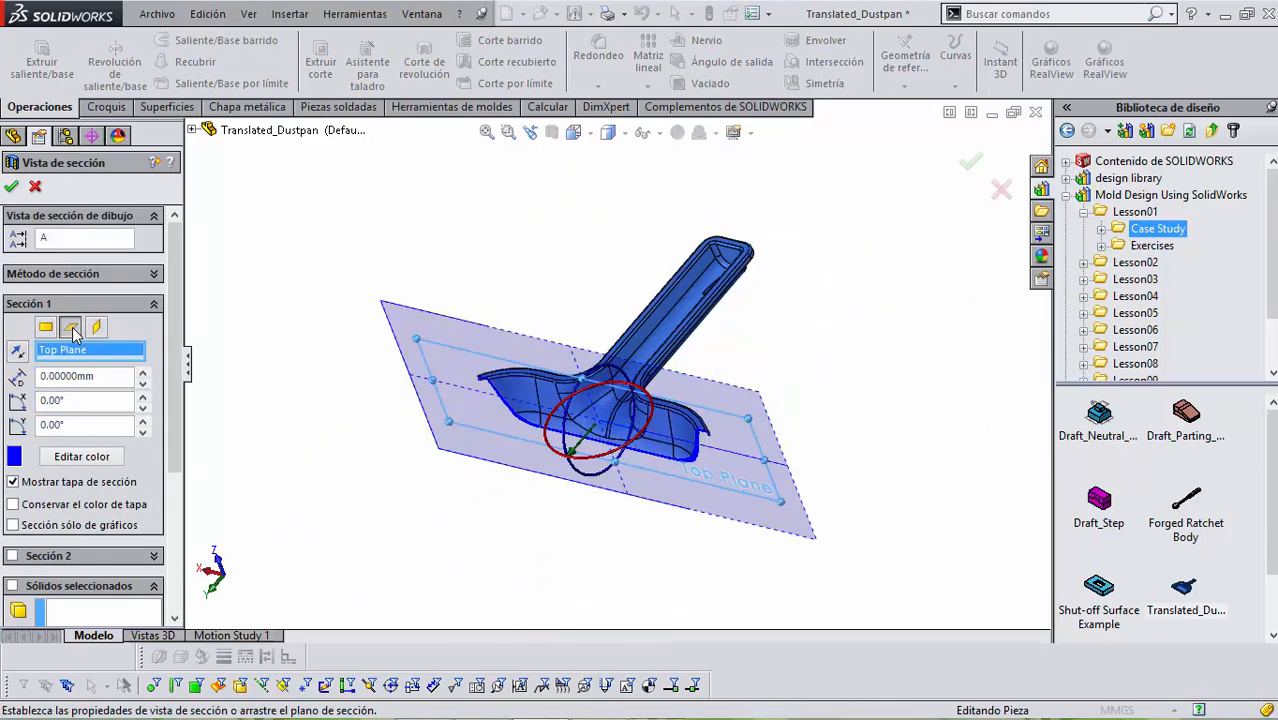
click(96, 327)
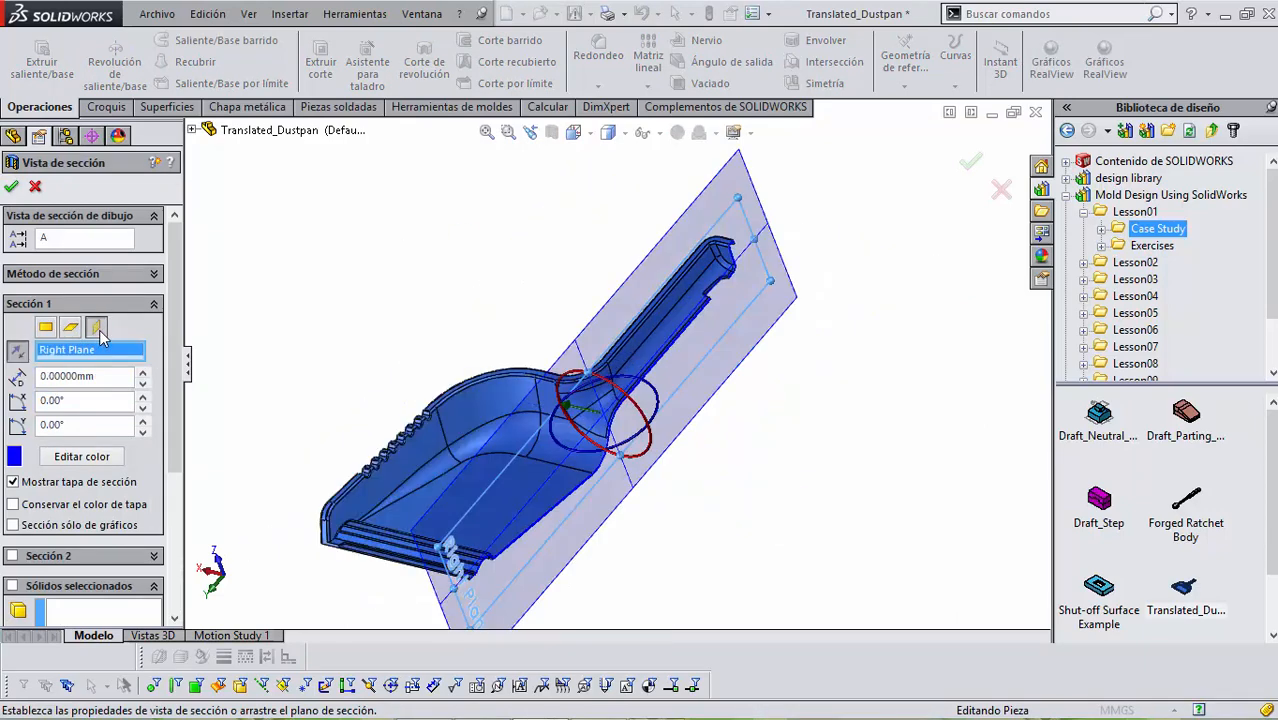
click(11, 186)
scroll(566, 392, down, 5)
middle_drag(566, 392, 602, 240)
scroll(565, 396, down, 5)
scroll(590, 350, up, 9)
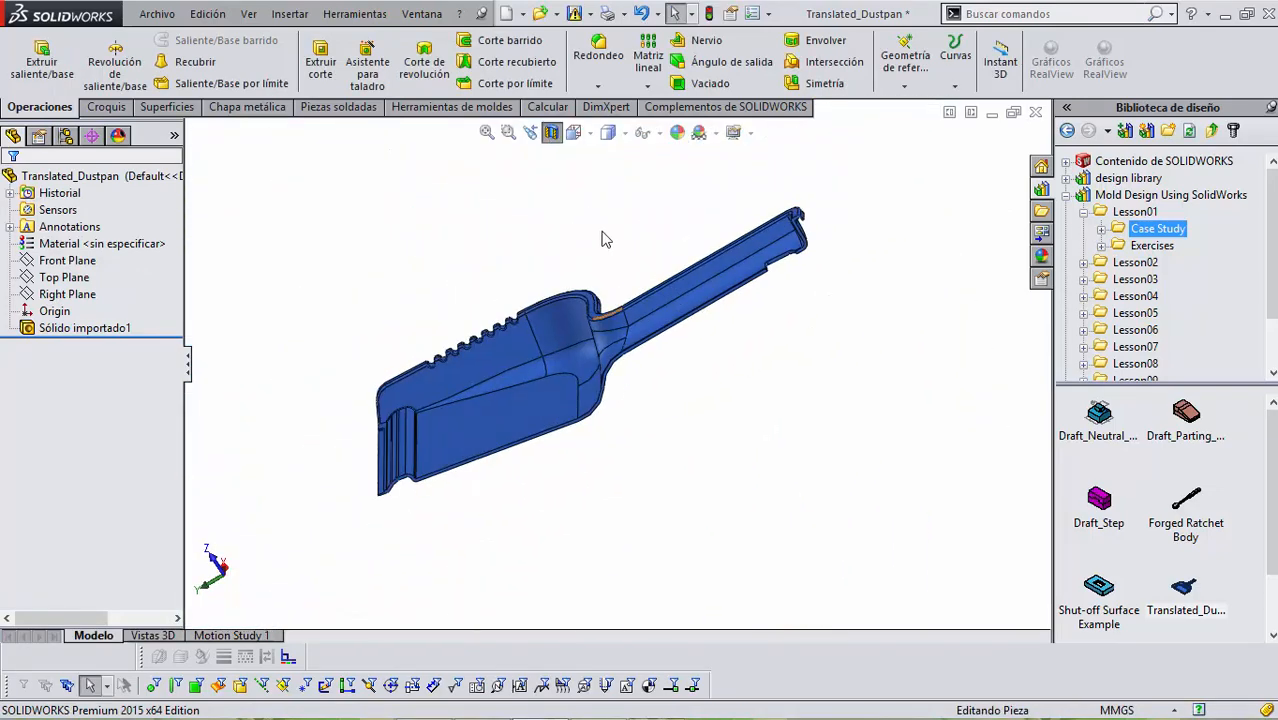
Turn off the section view and inspect the complete dustpan body.
click(552, 132)
middle_drag(471, 260, 577, 262)
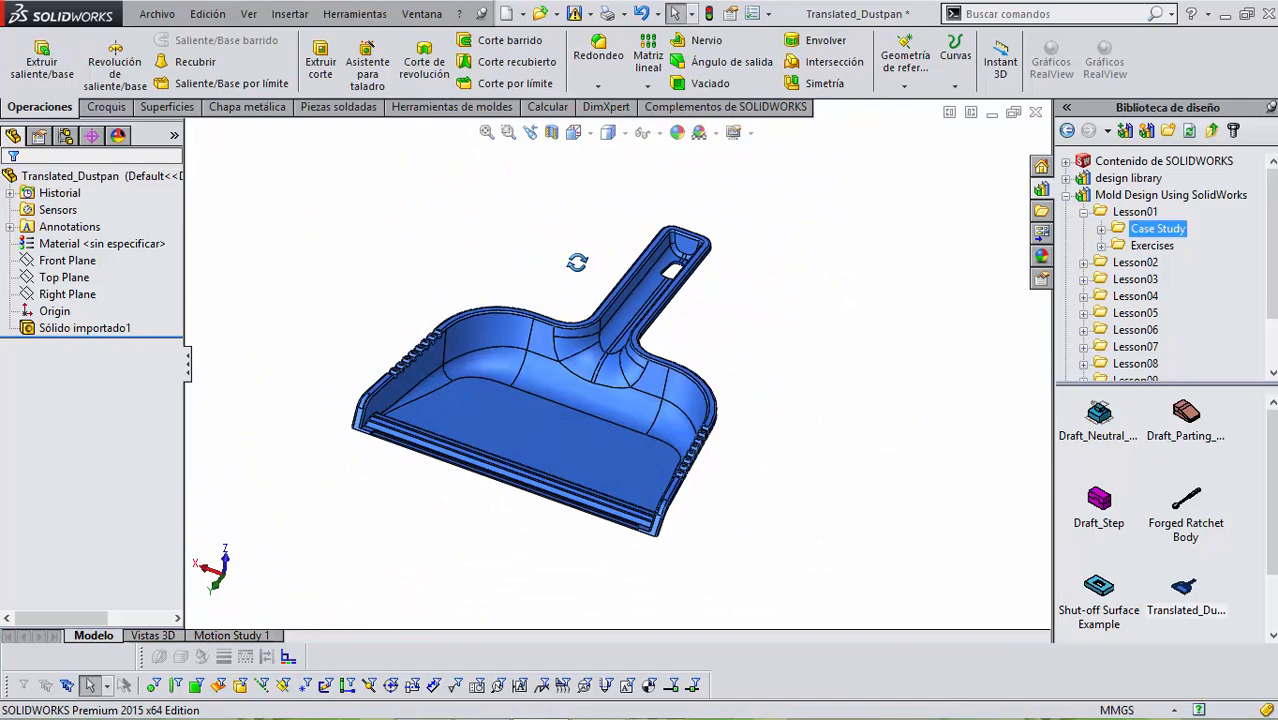
scroll(576, 263, up, 2)
middle_drag(634, 249, 622, 246)
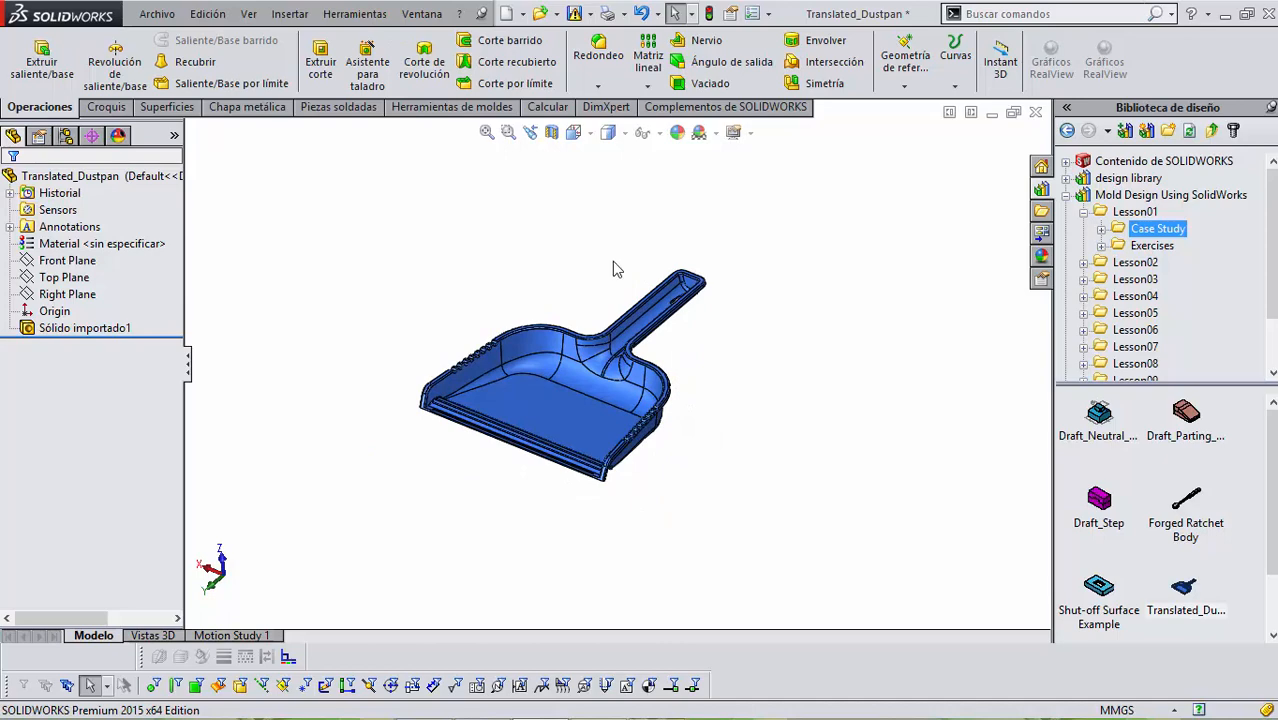
scroll(600, 300, down, 3)
middle_drag(605, 322, 553, 340)
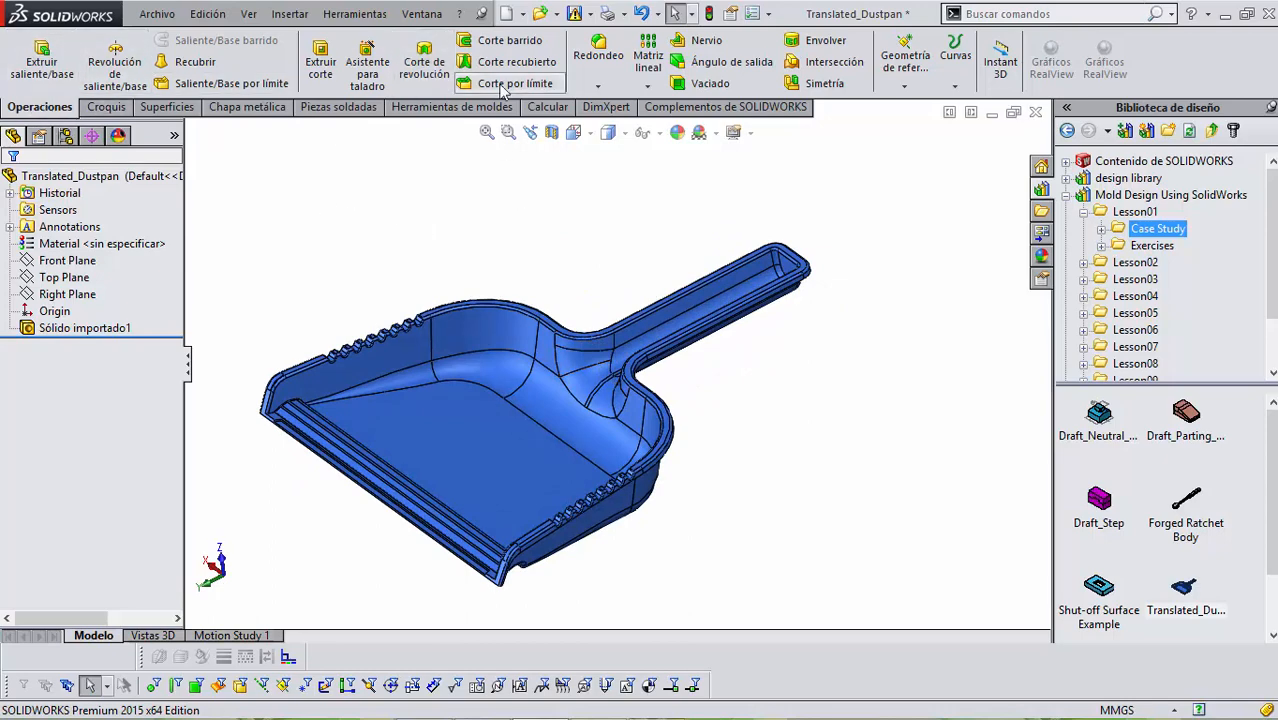
Start a draft analysis of the dustpan with the flat top face of its rim as the pull direction.
click(546, 107)
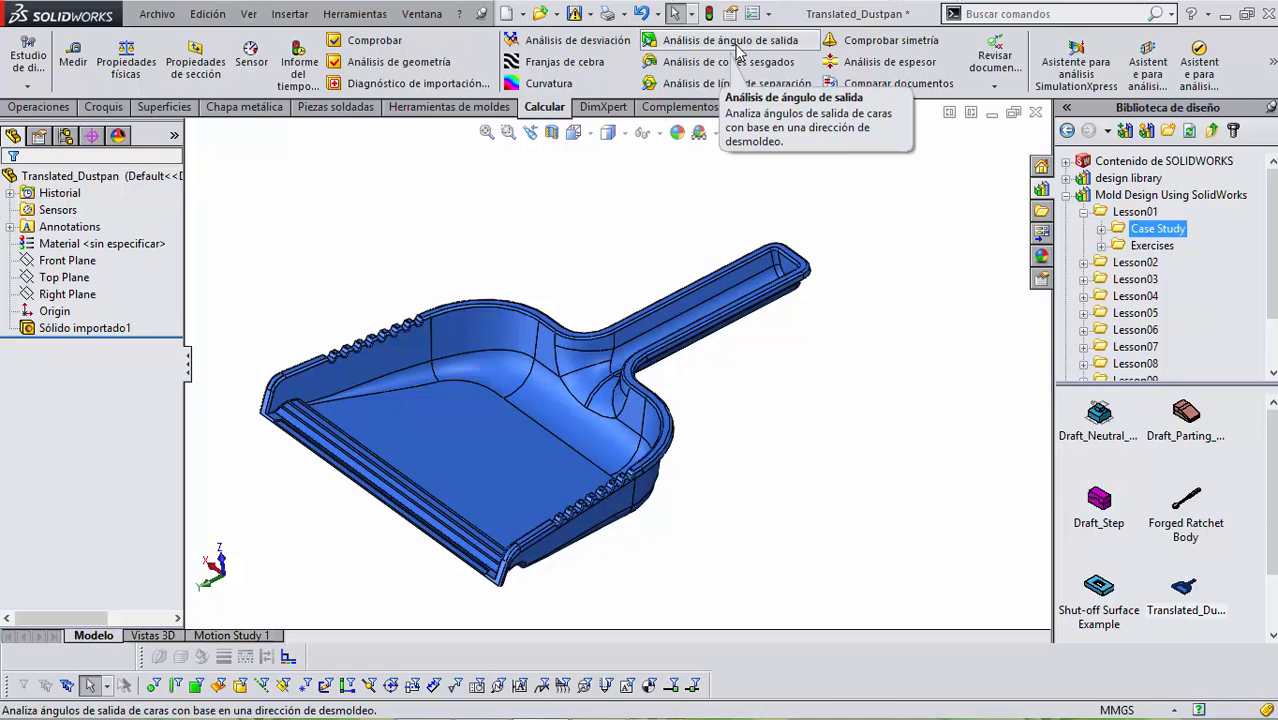
click(737, 52)
scroll(518, 367, down, 5)
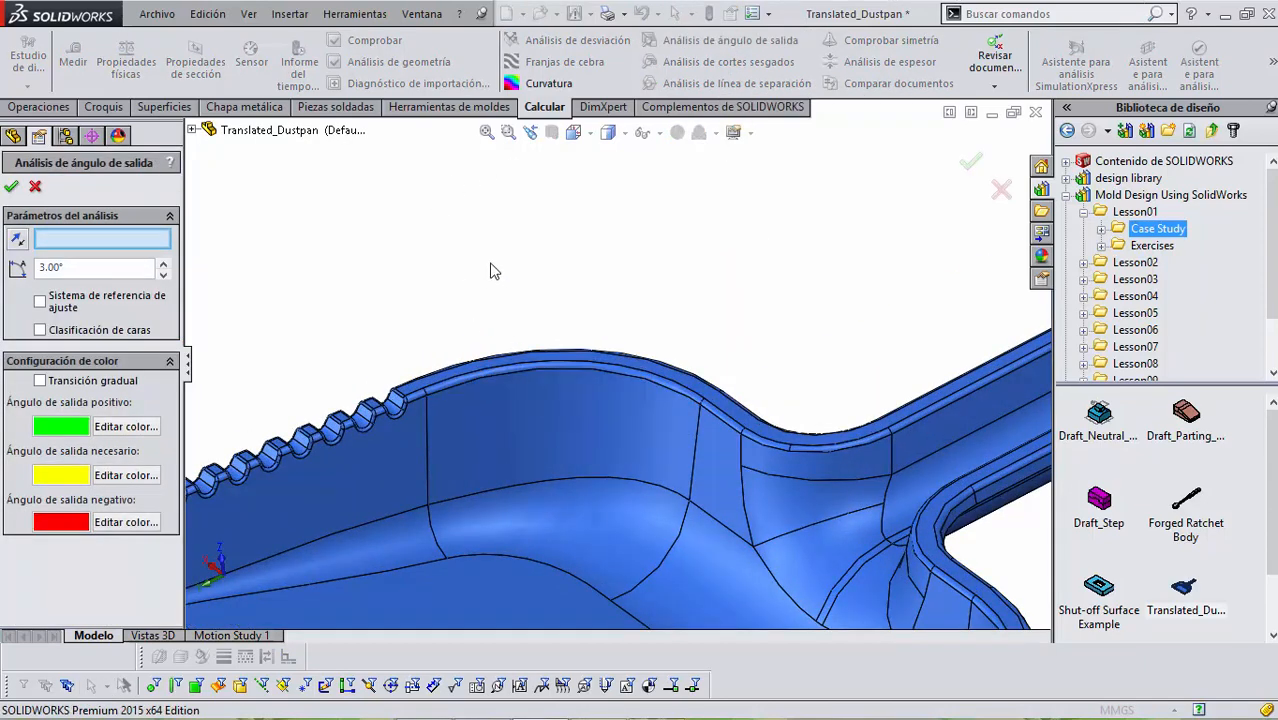
scroll(491, 271, up, 2)
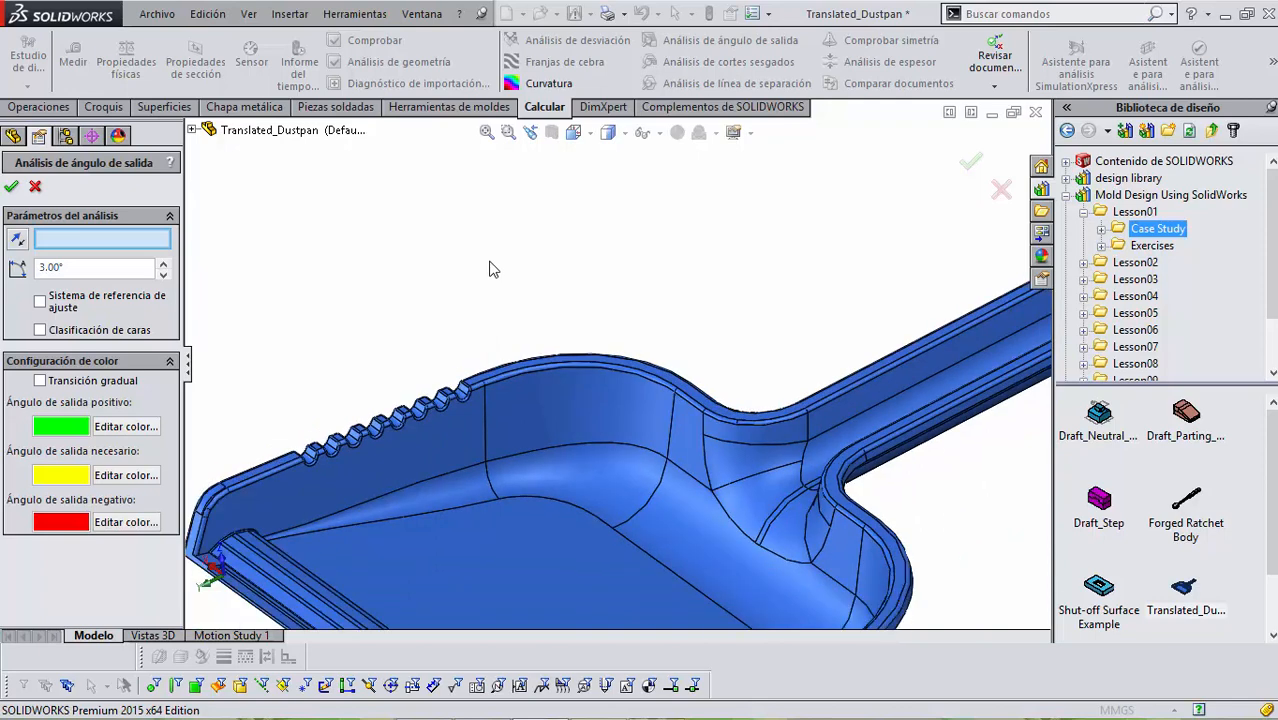
scroll(491, 285, down, 5)
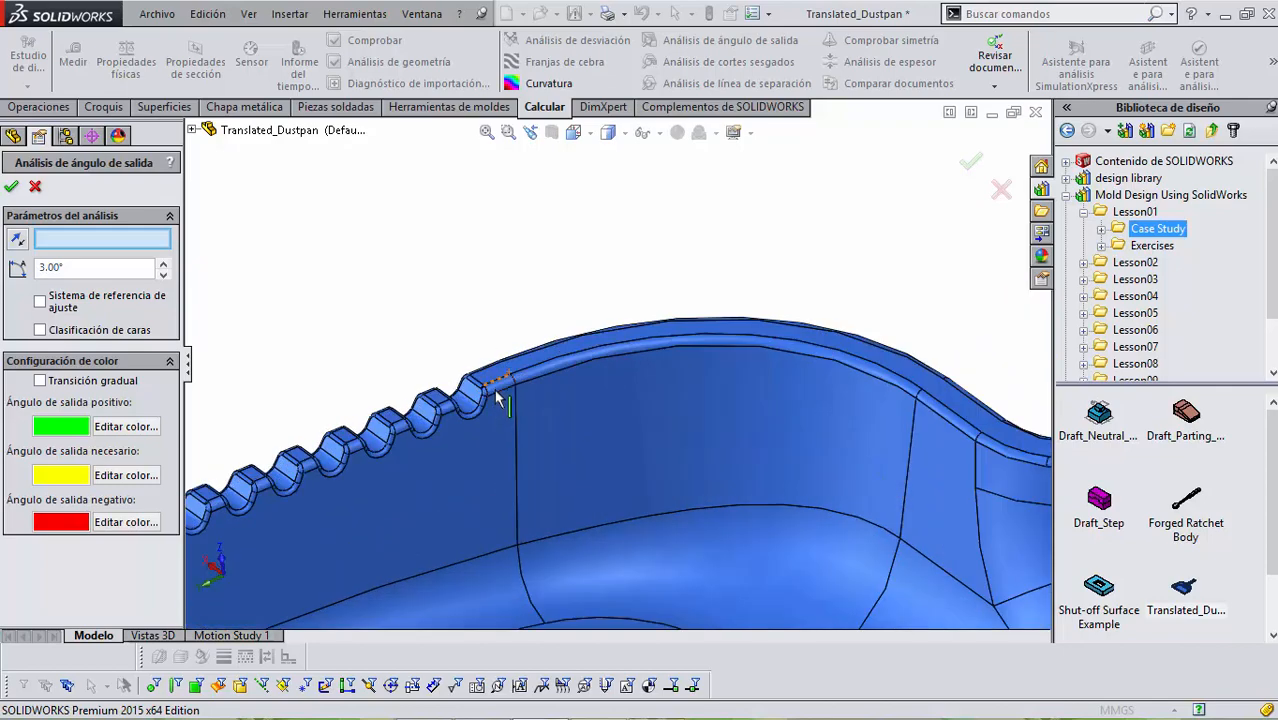
click(546, 357)
scroll(546, 345, up, 8)
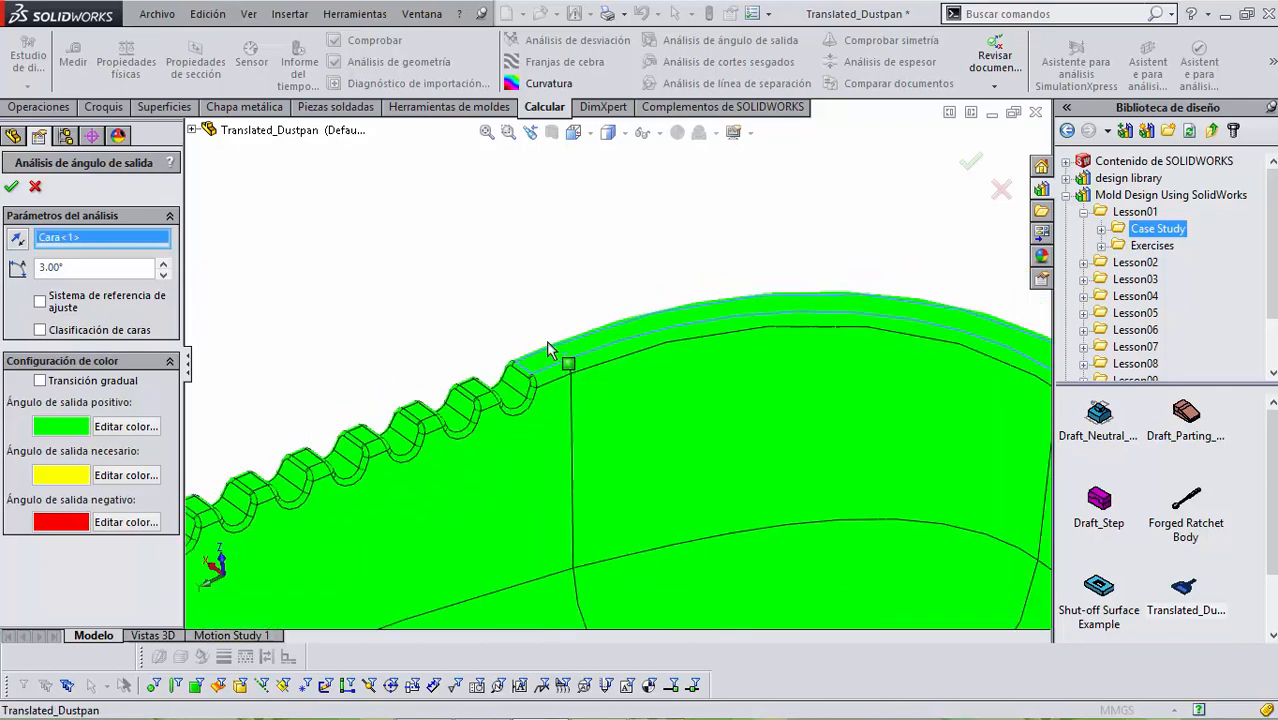
Check the draft colours along the handle and rim, and set the analysis draft angle to 1°.
scroll(743, 405, down, 2)
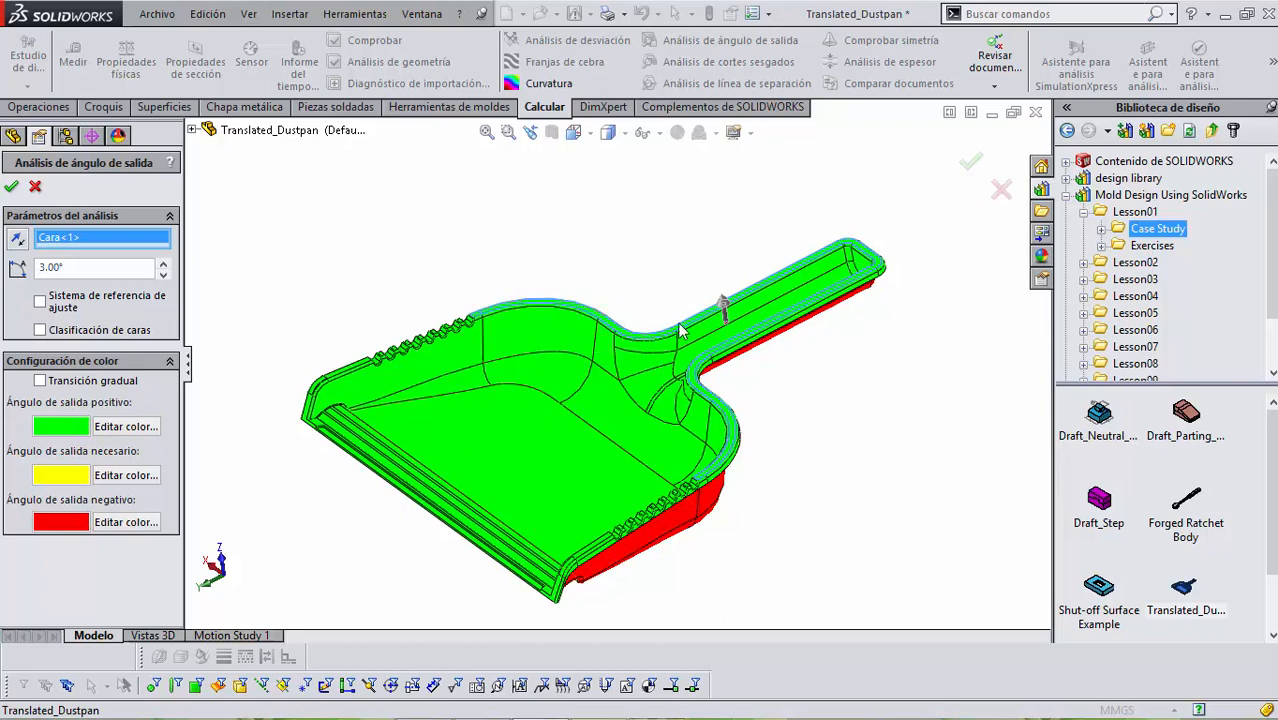
scroll(733, 362, down, 2)
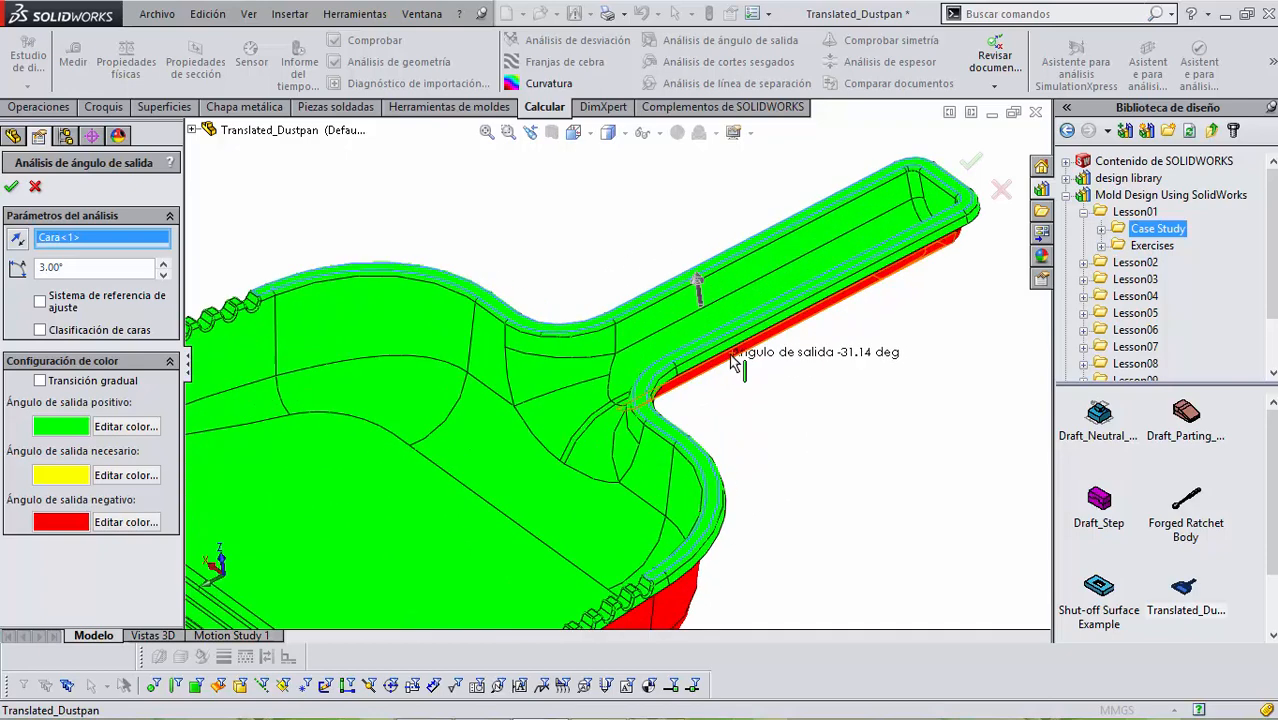
middle_drag(731, 355, 736, 328)
scroll(736, 328, up, 1)
scroll(736, 328, down, 2)
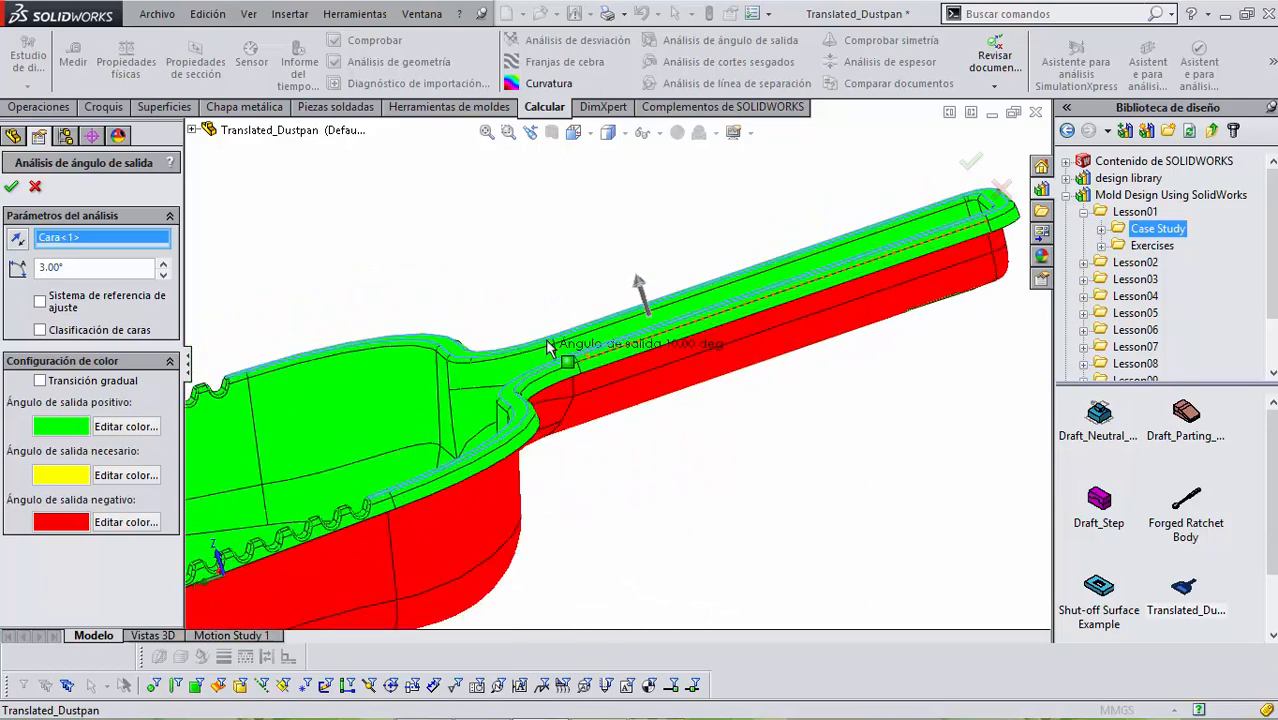
middle_drag(547, 348, 582, 362)
scroll(582, 362, up, 1)
double_click(65, 269)
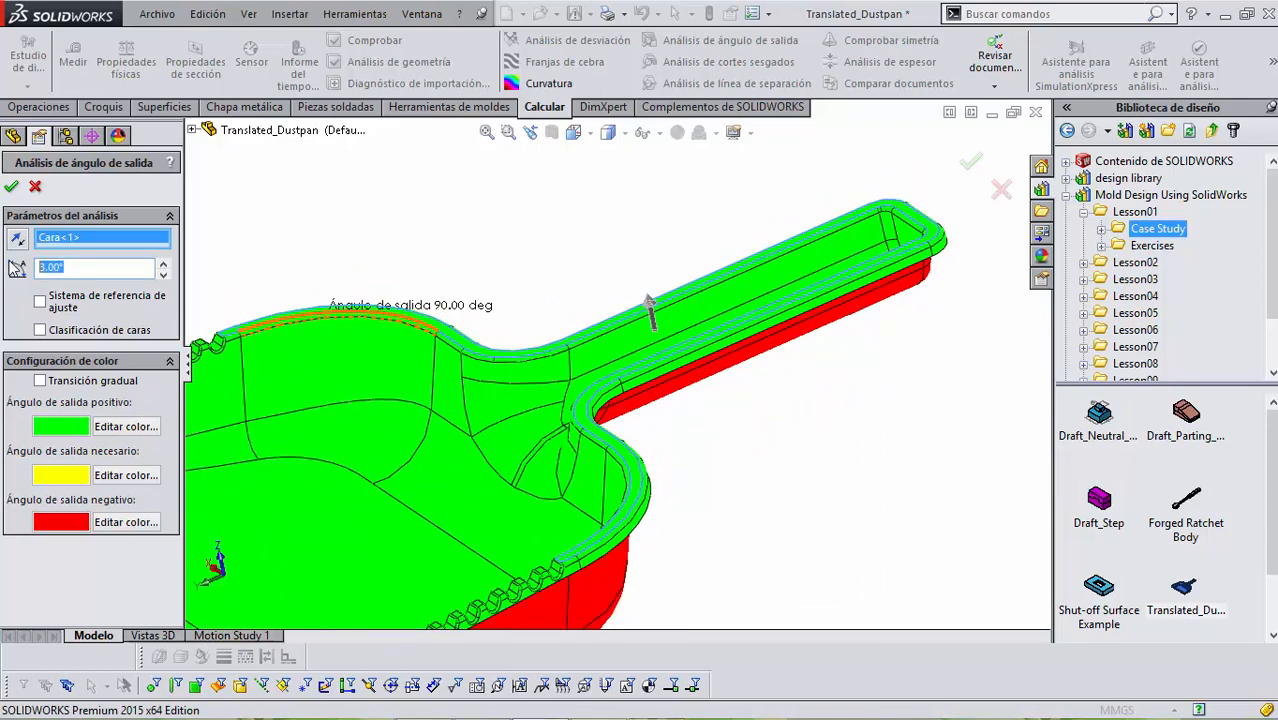
text(1)
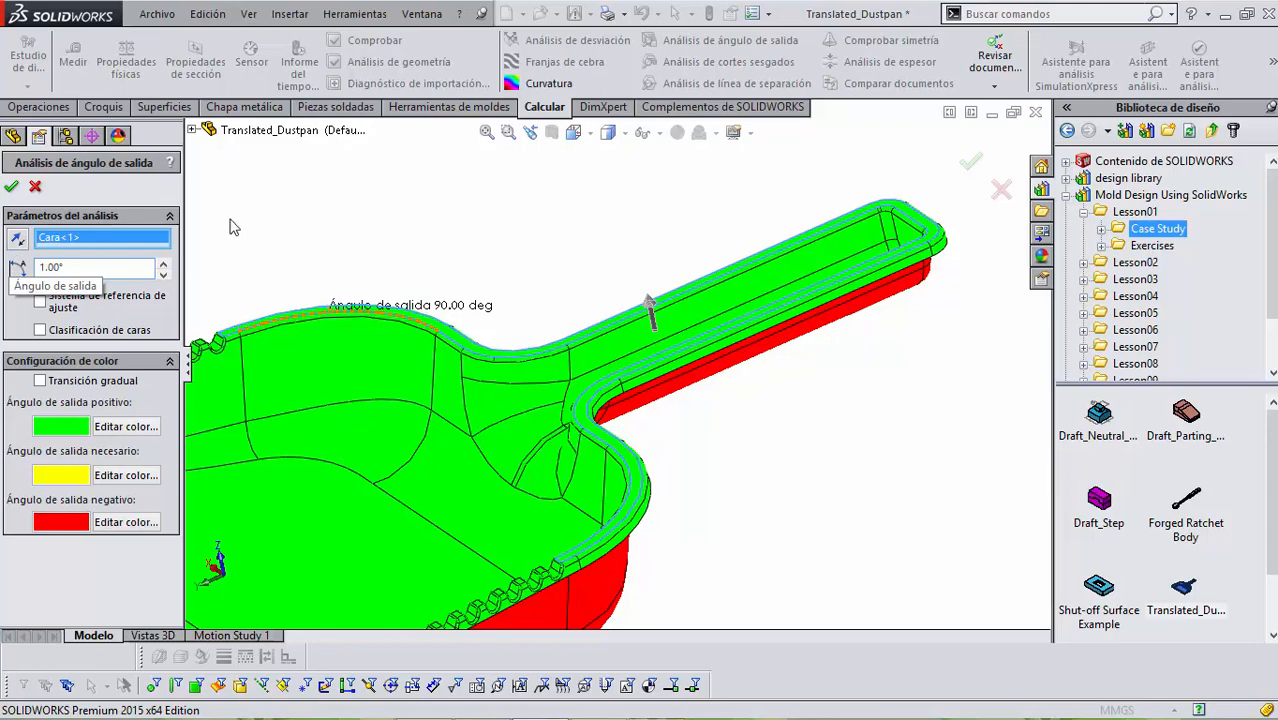
Examine the draft colours on the dustpan's underside, front lip and outer side wall for faces that need draft.
scroll(411, 261, up, 6)
middle_drag(411, 262, 567, 377)
scroll(555, 368, down, 5)
scroll(563, 247, down, 6)
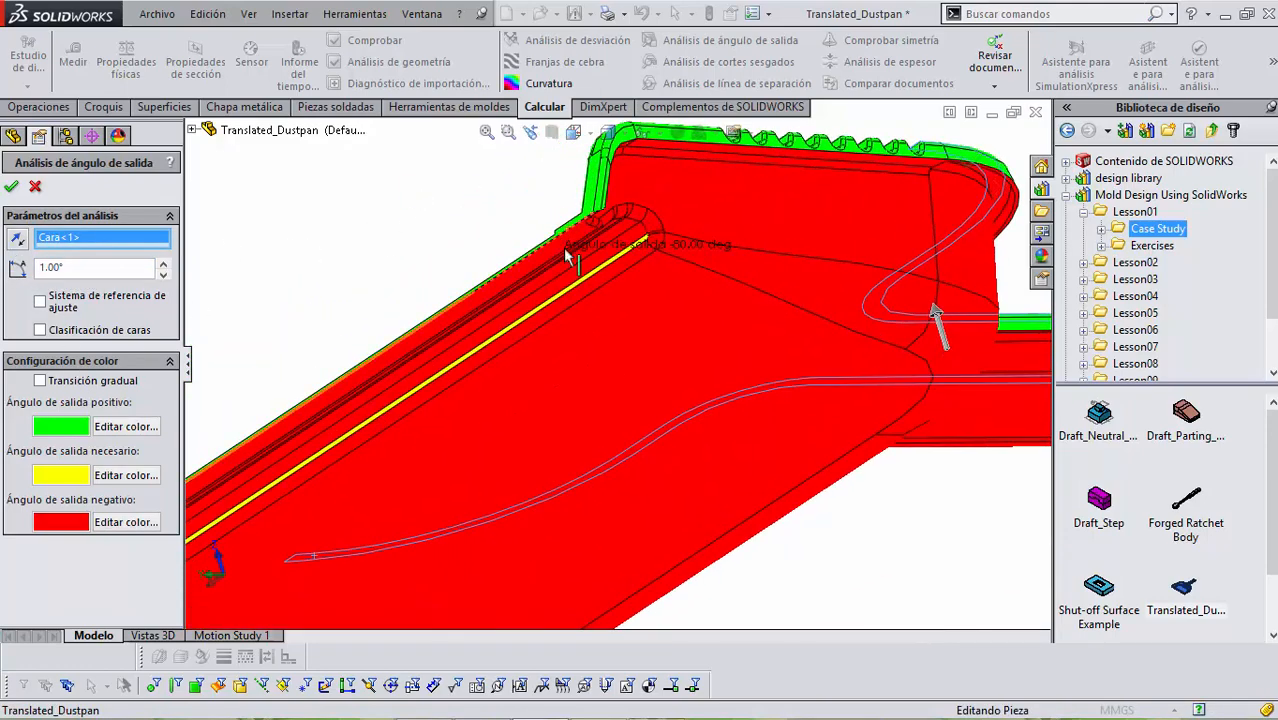
middle_drag(582, 203, 380, 345)
scroll(268, 428, up, 5)
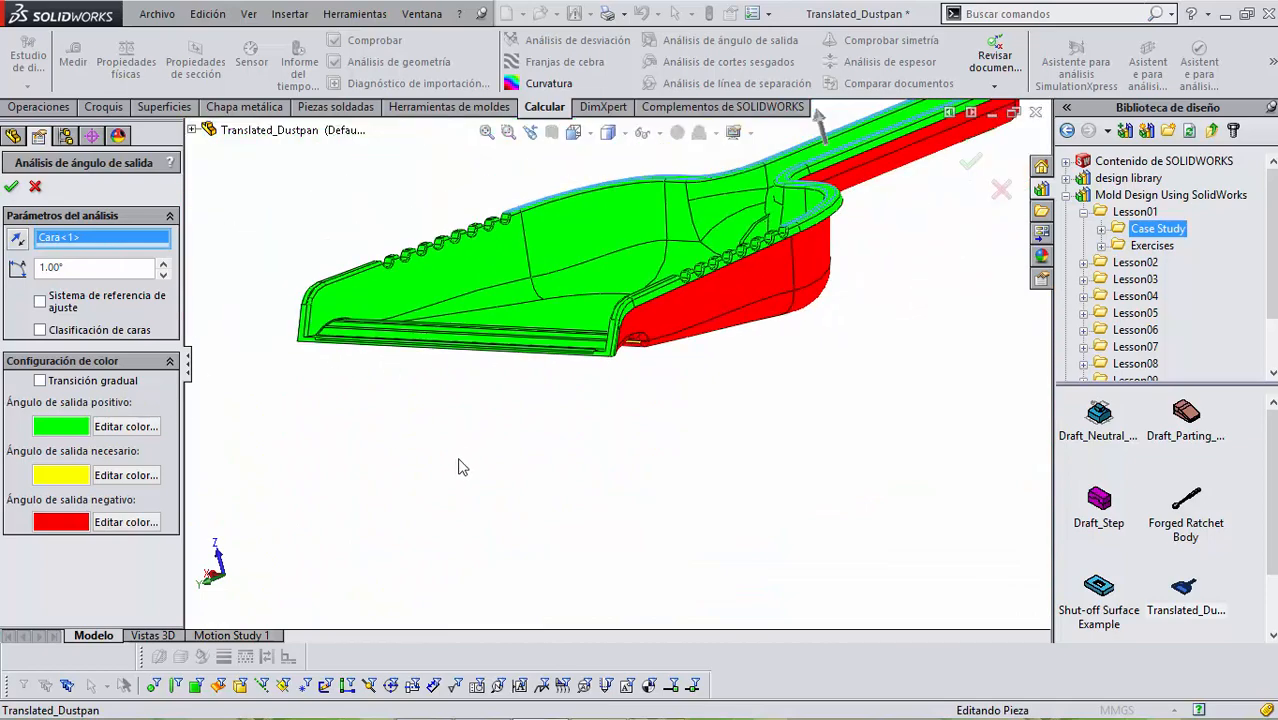
scroll(514, 328, down, 6)
scroll(548, 298, up, 5)
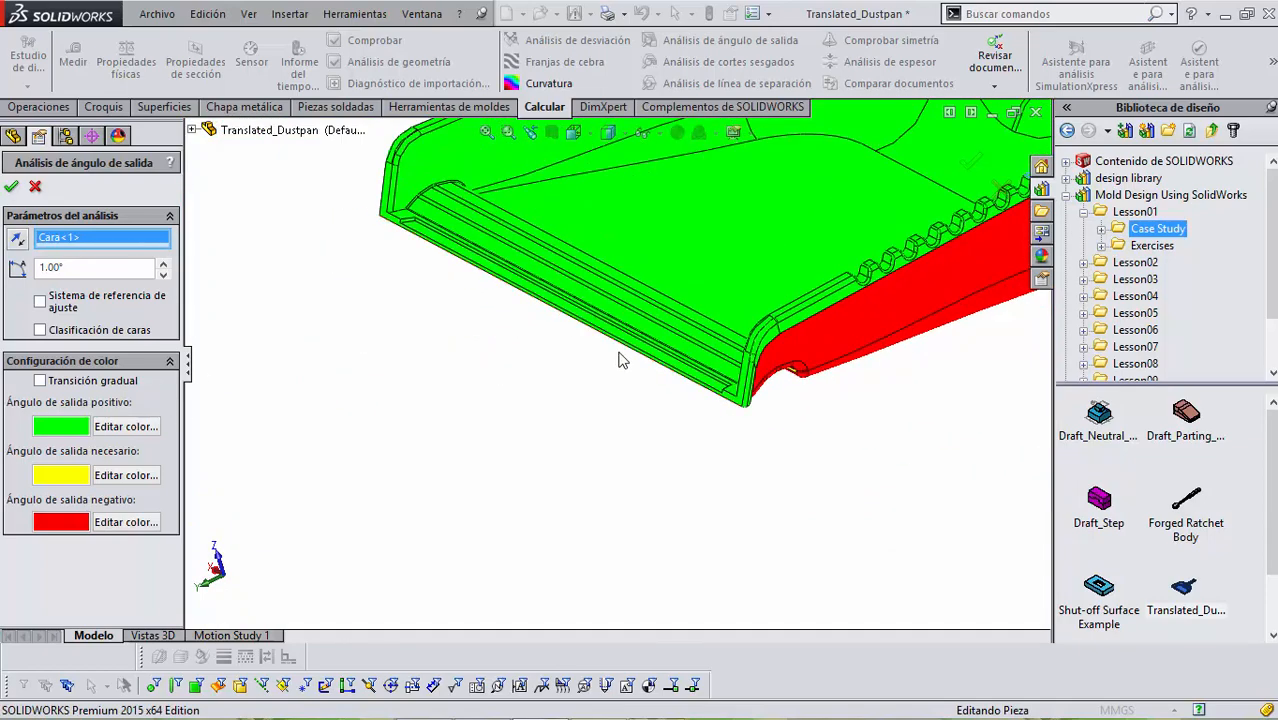
scroll(855, 335, down, 3)
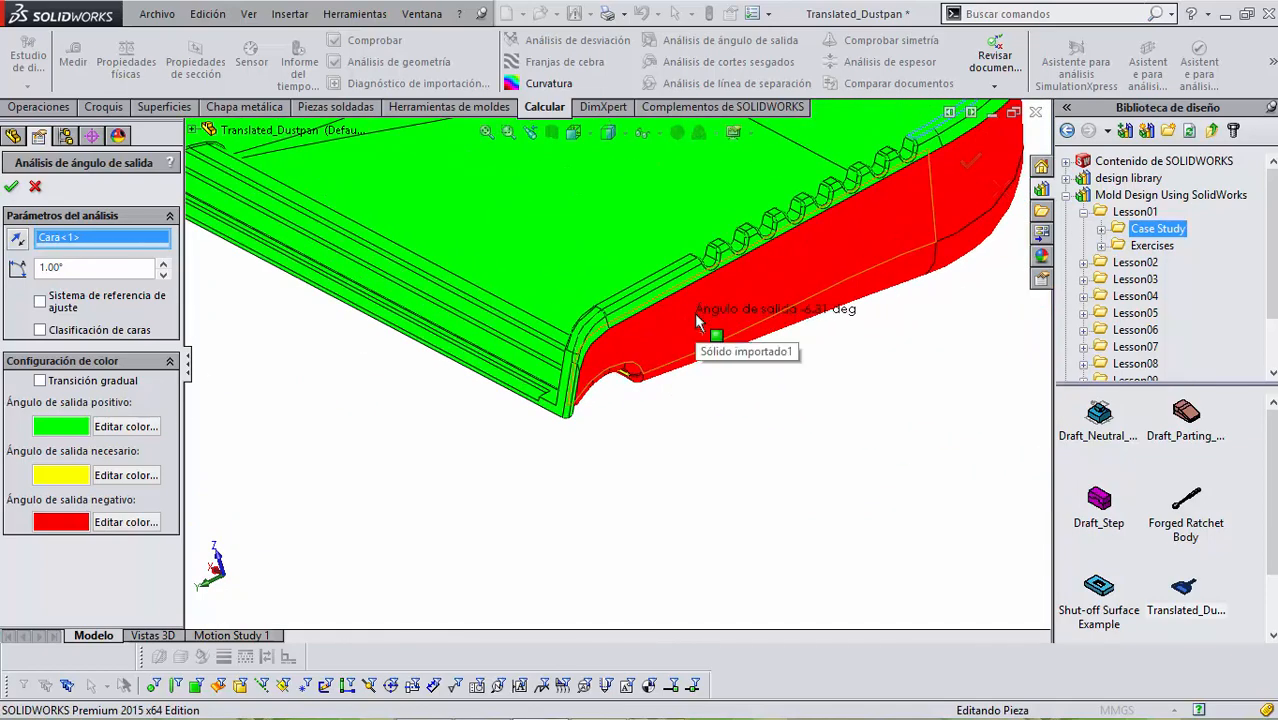
scroll(697, 322, up, 5)
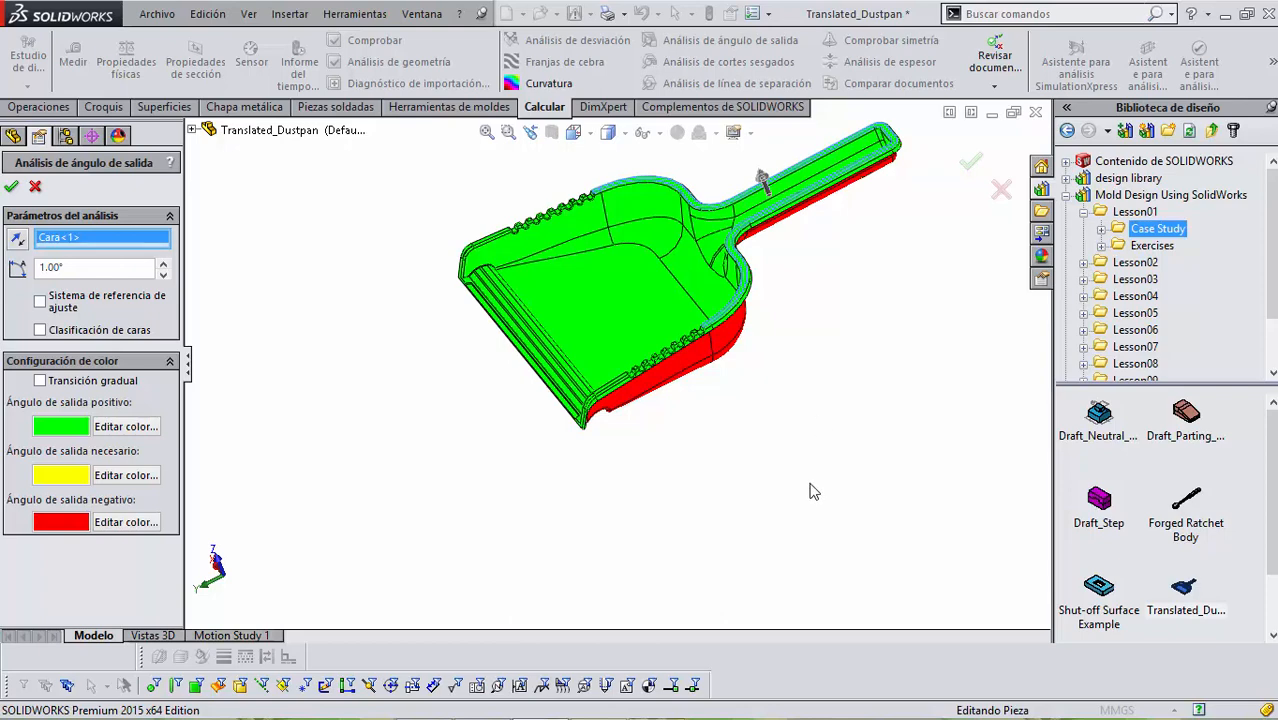
Examine where positive and negative draft meet along the serrated side edges and the outer rim.
mouse_move(661, 227)
scroll(750, 230, down, 3)
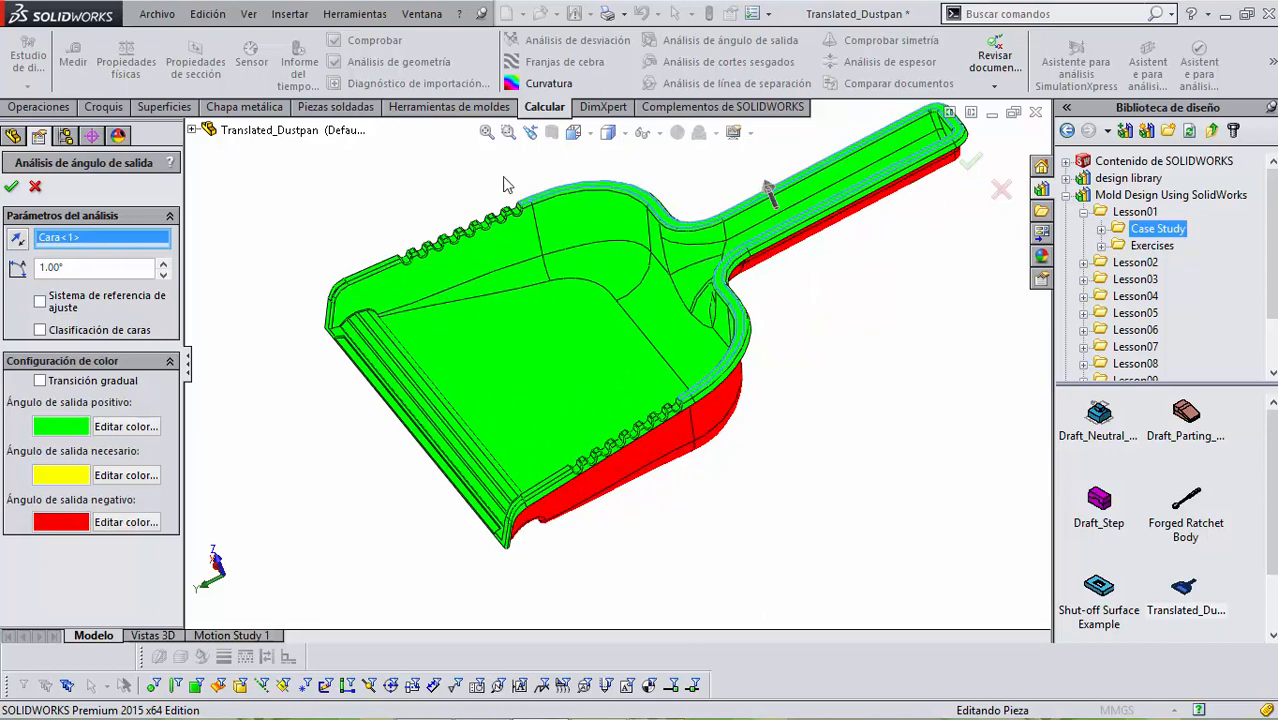
middle_drag(623, 229, 668, 308)
scroll(652, 326, up, 3)
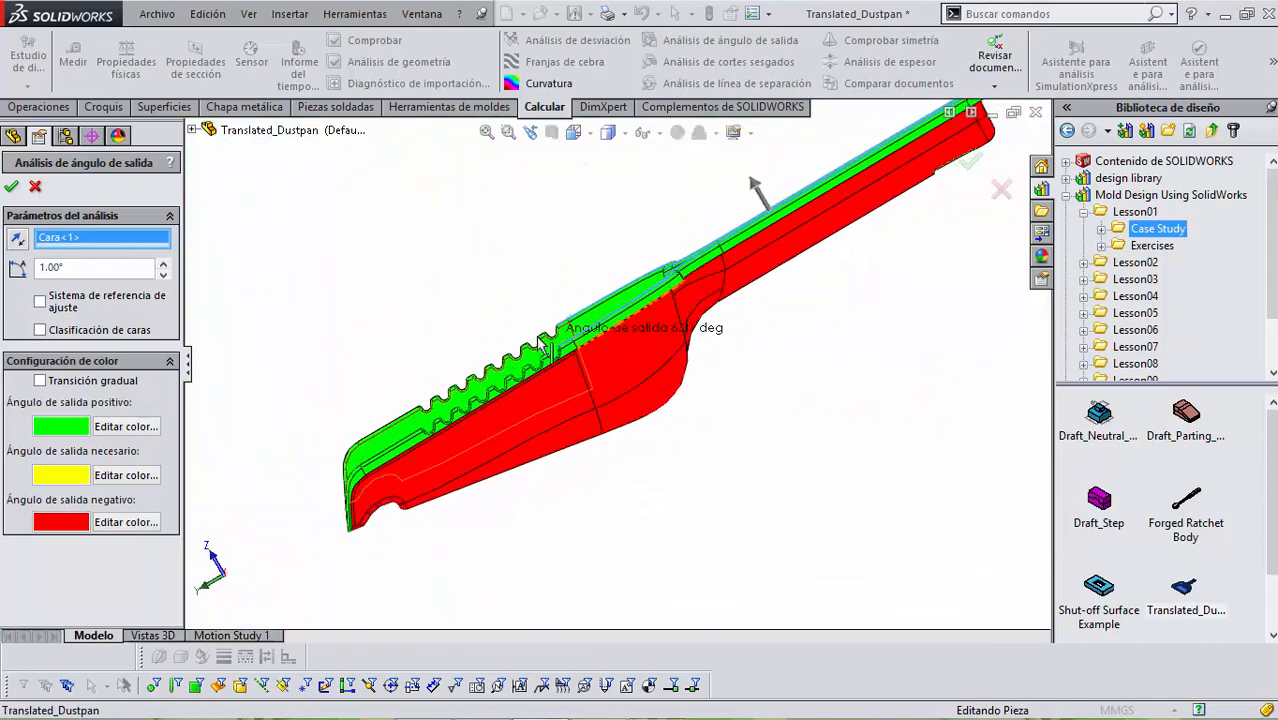
scroll(575, 343, down, 4)
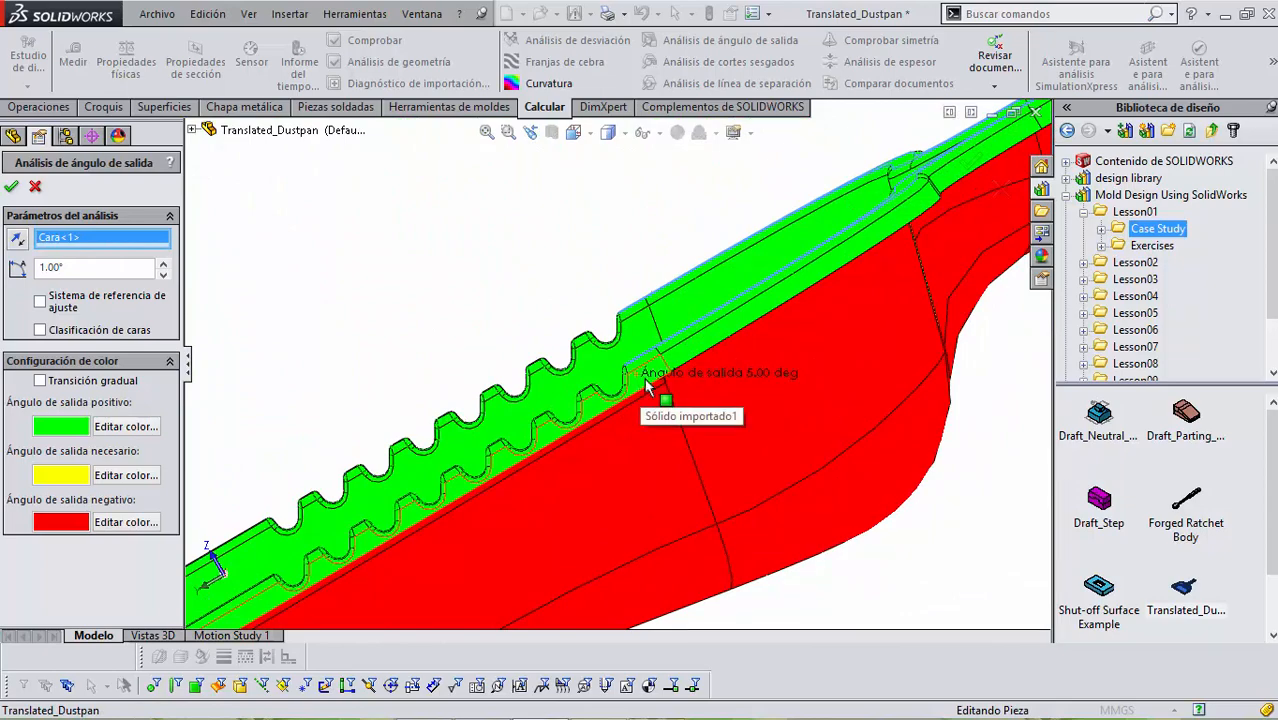
middle_drag(644, 384, 717, 390)
scroll(717, 390, up, 3)
scroll(660, 412, up, 3)
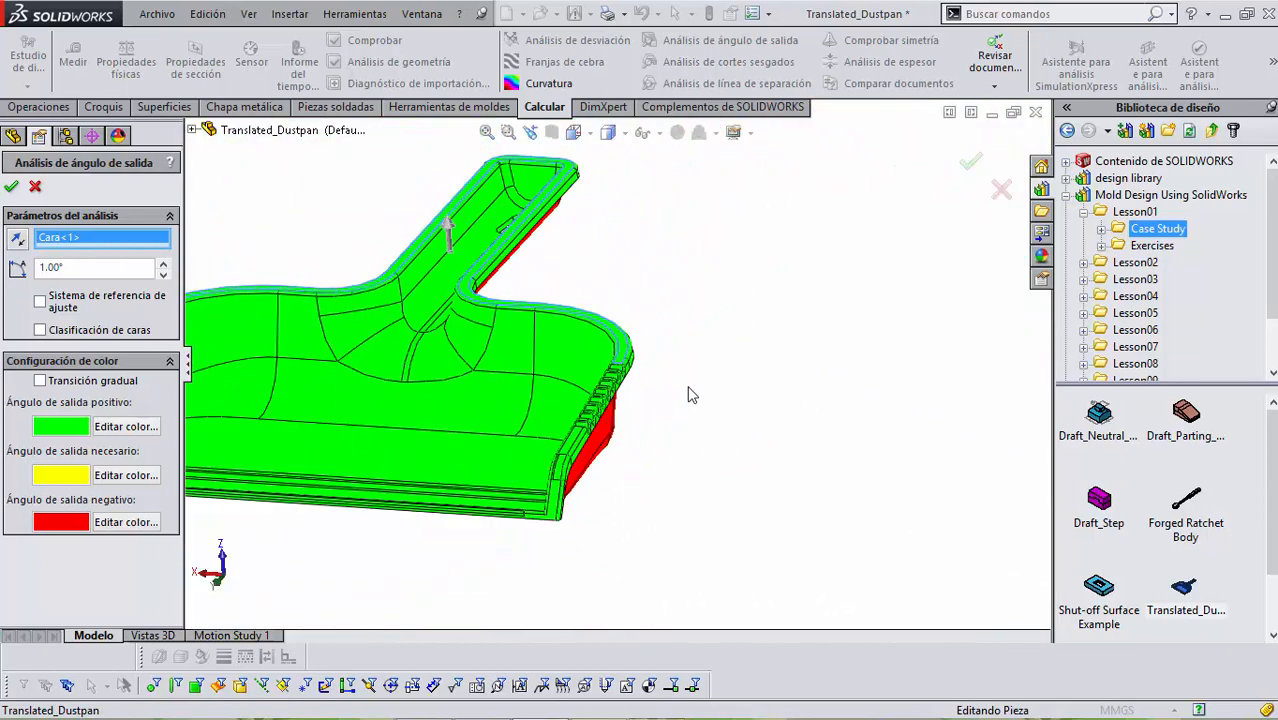
Check the draft at the front lip's corner in the Front view and accept the draft analysis.
key(space)
click(787, 452)
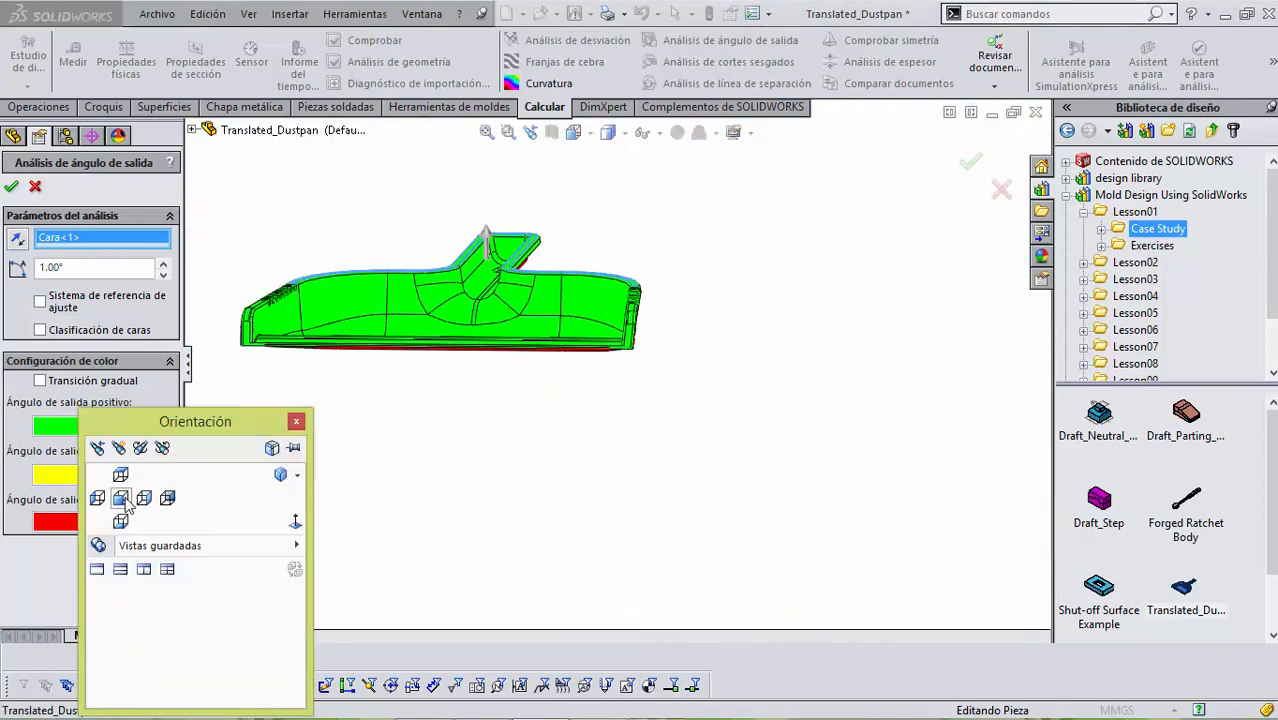
scroll(900, 447, down, 9)
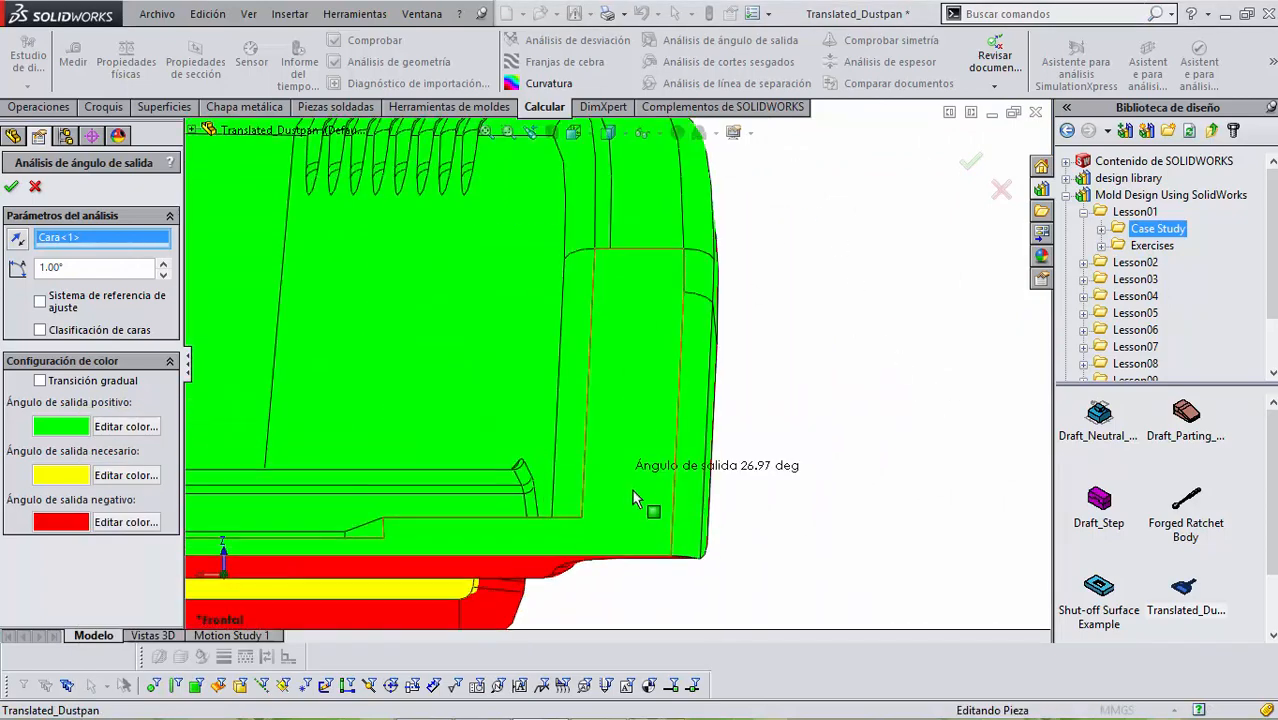
scroll(630, 355, up, 3)
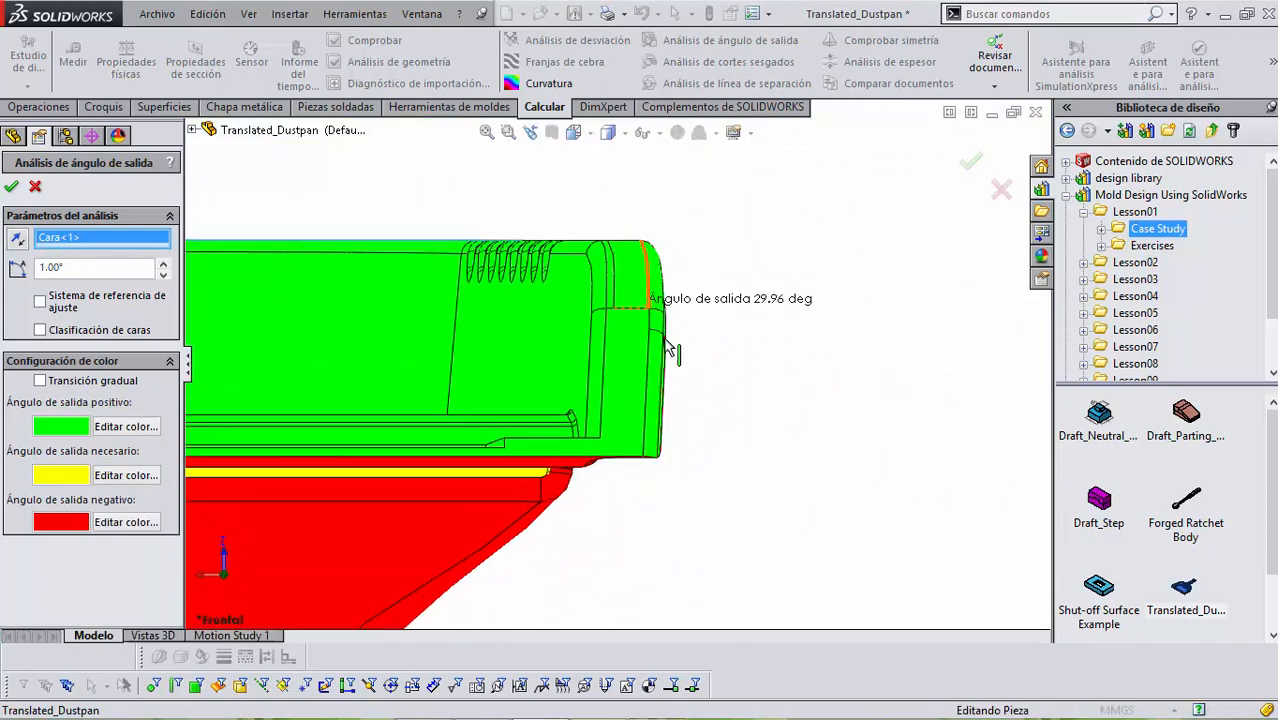
scroll(727, 268, up, 8)
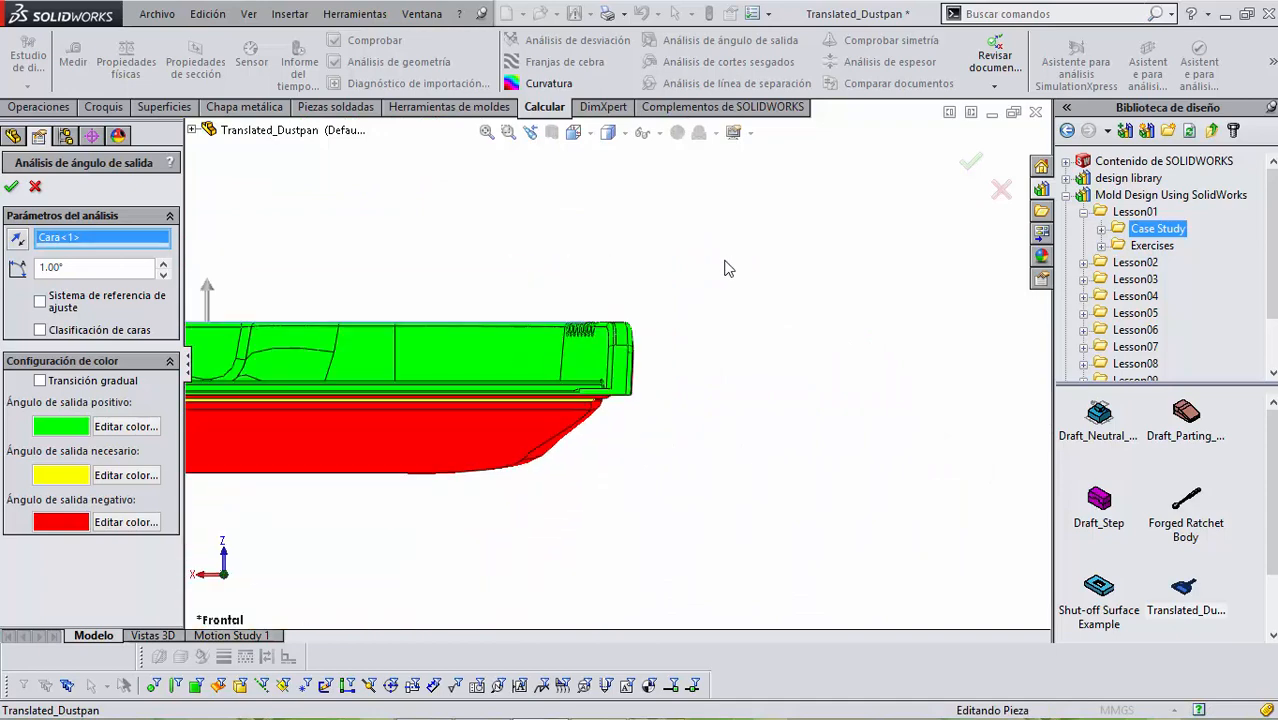
middle_drag(717, 310, 407, 235)
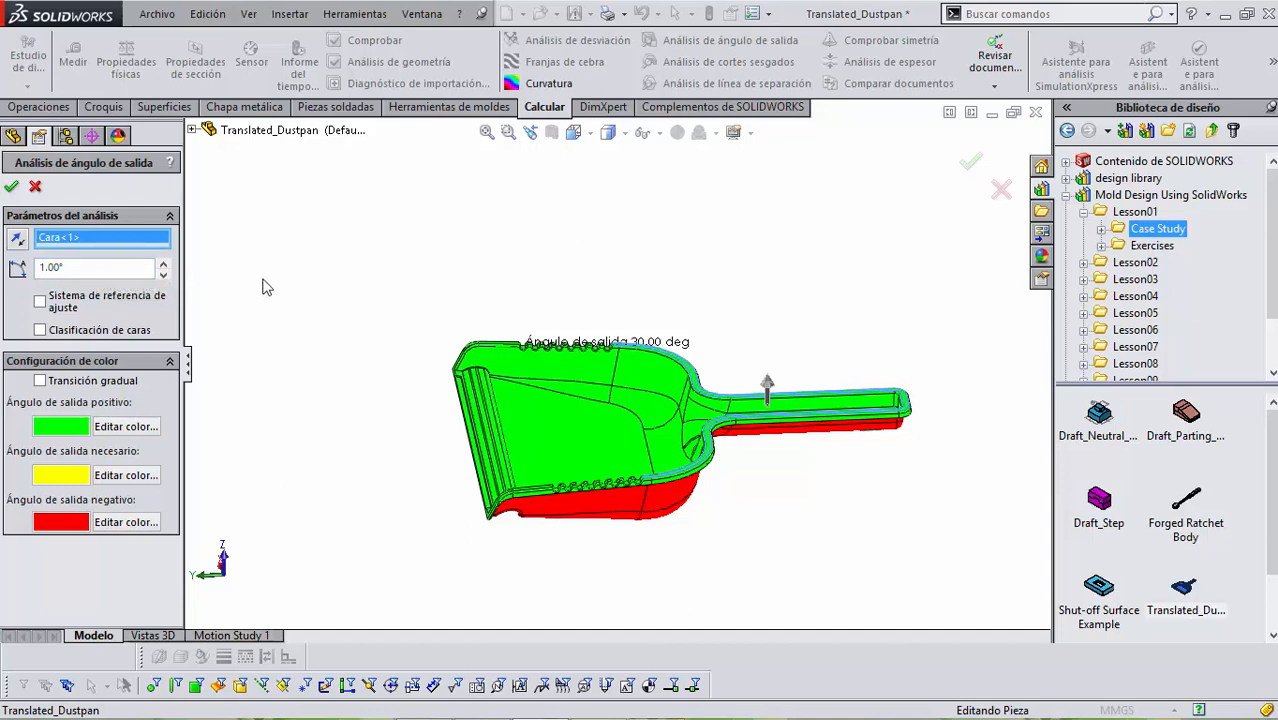
click(12, 188)
middle_drag(485, 274, 630, 268)
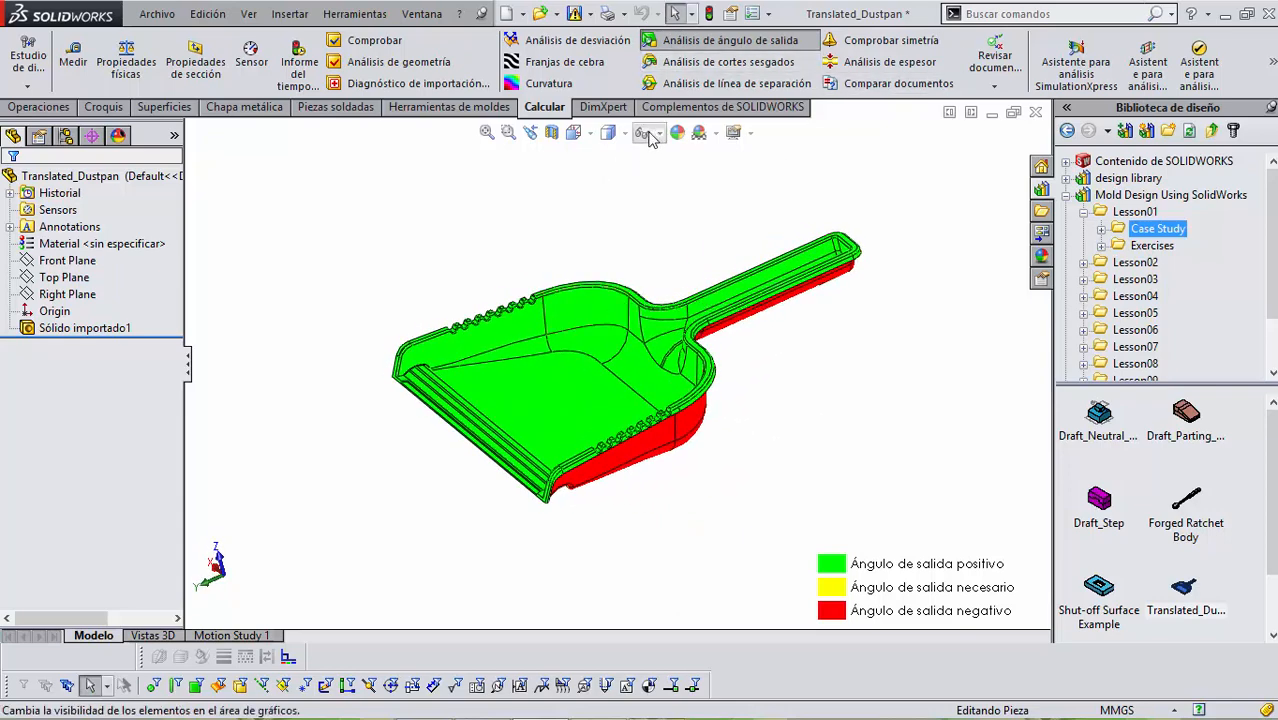
Scale the dustpan body uniformly by a factor of 1.05 about its centre of gravity.
click(68, 108)
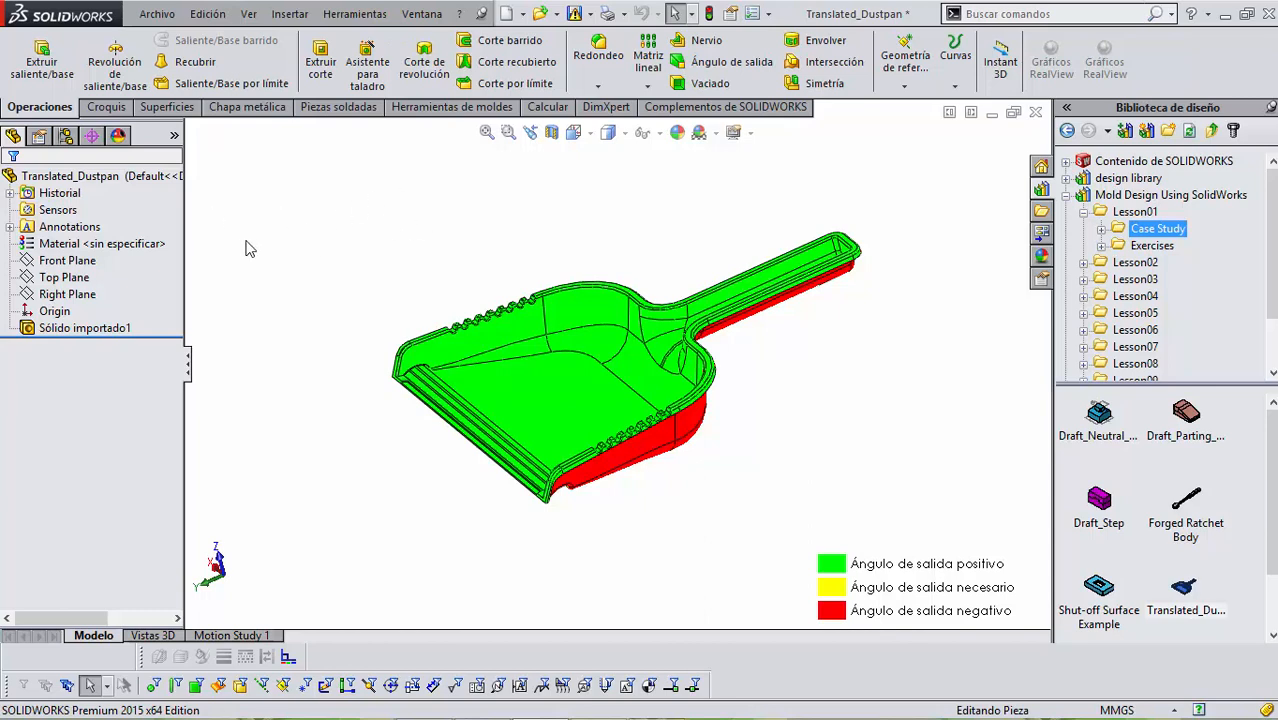
click(287, 15)
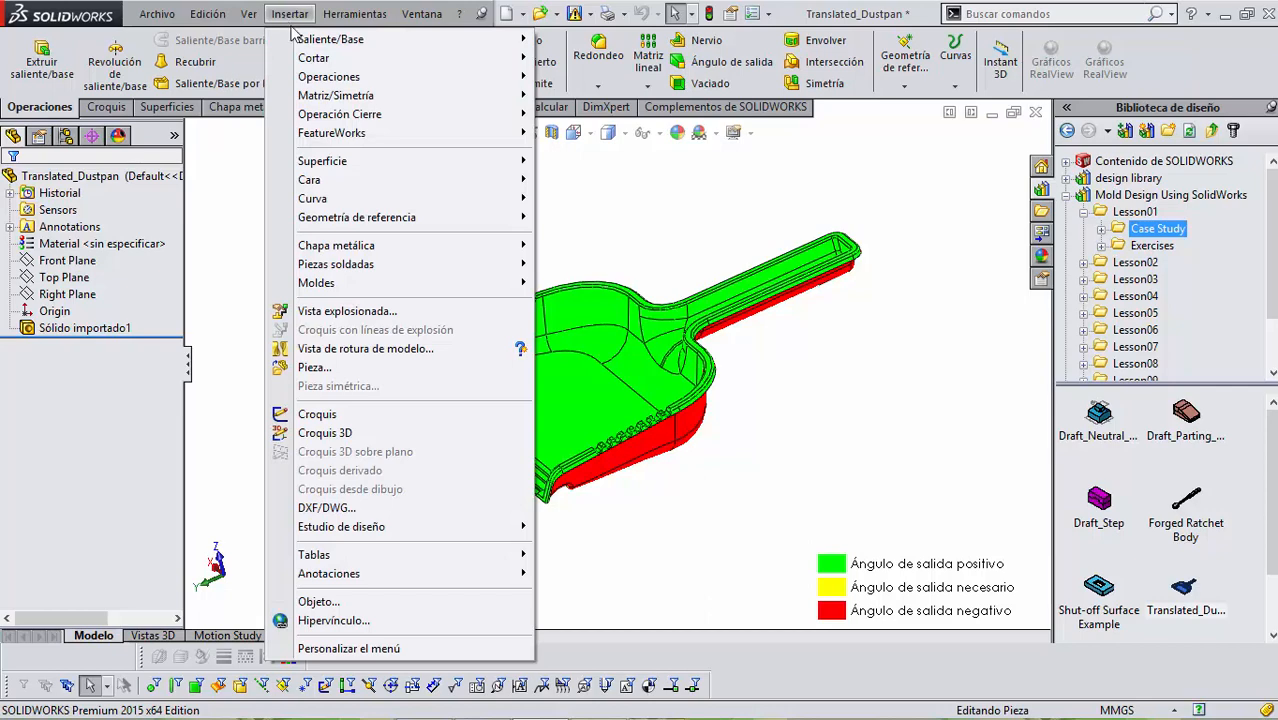
mouse_move(320, 80)
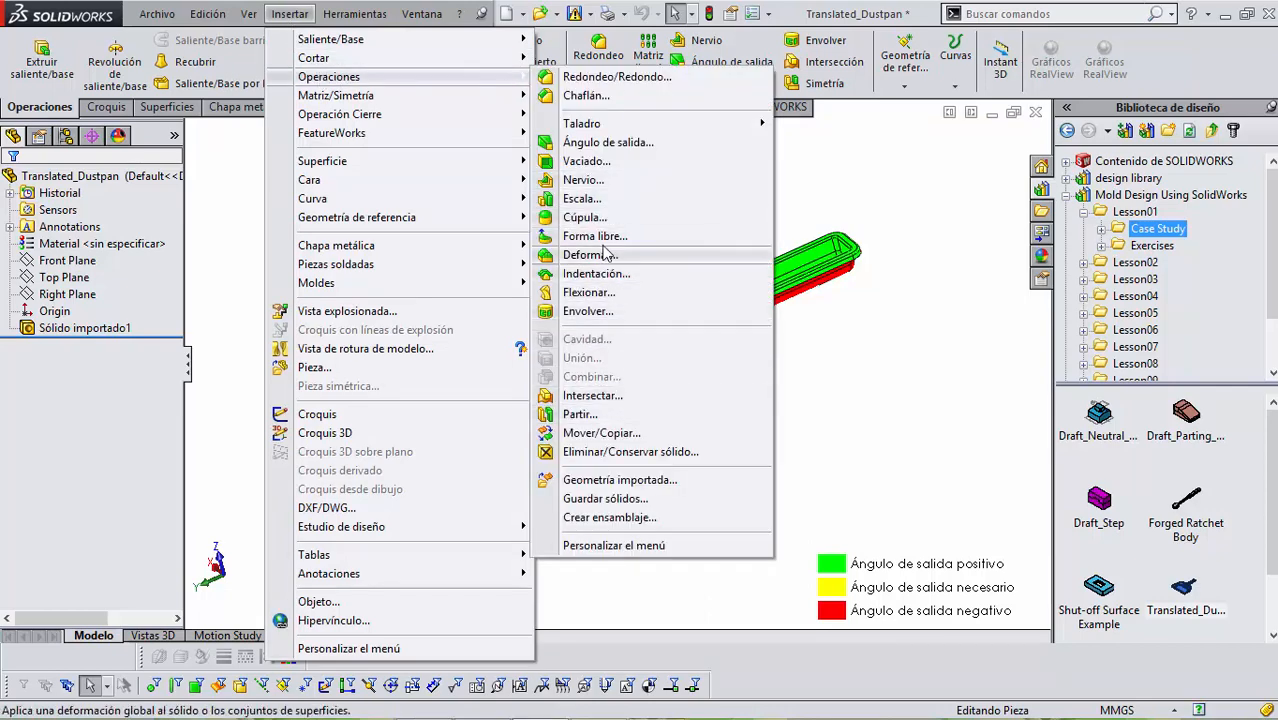
click(582, 199)
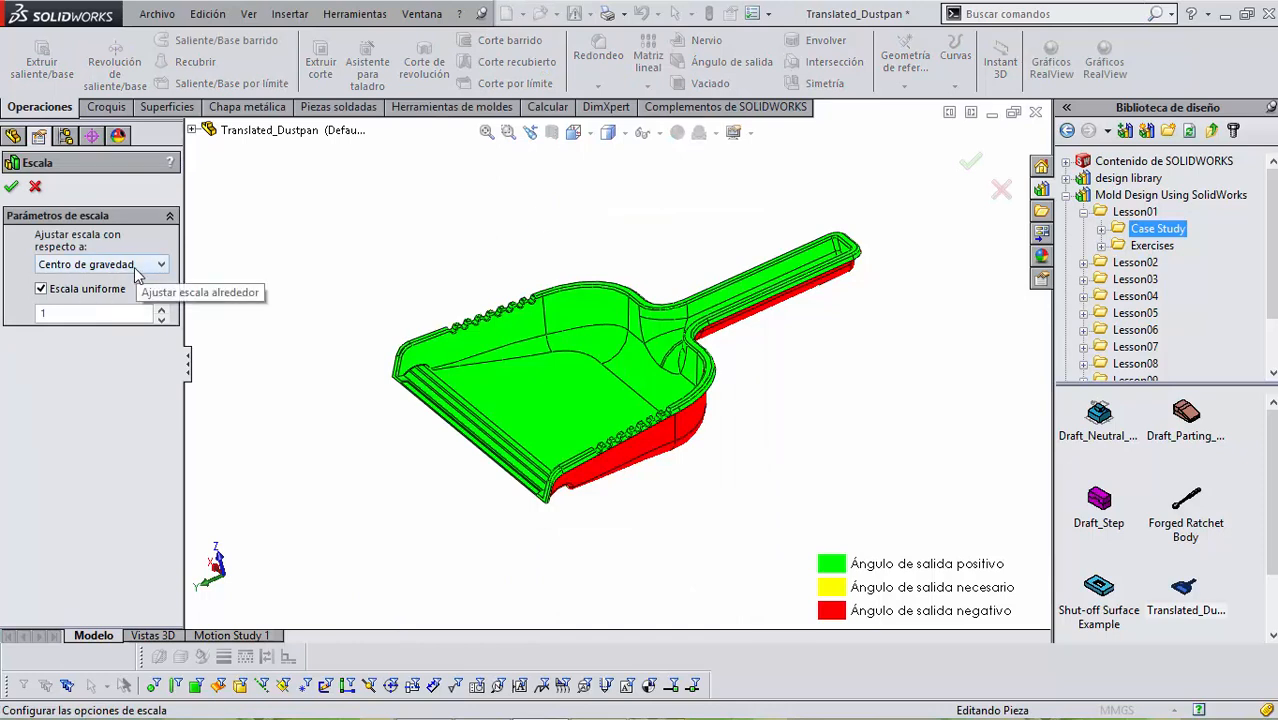
click(160, 265)
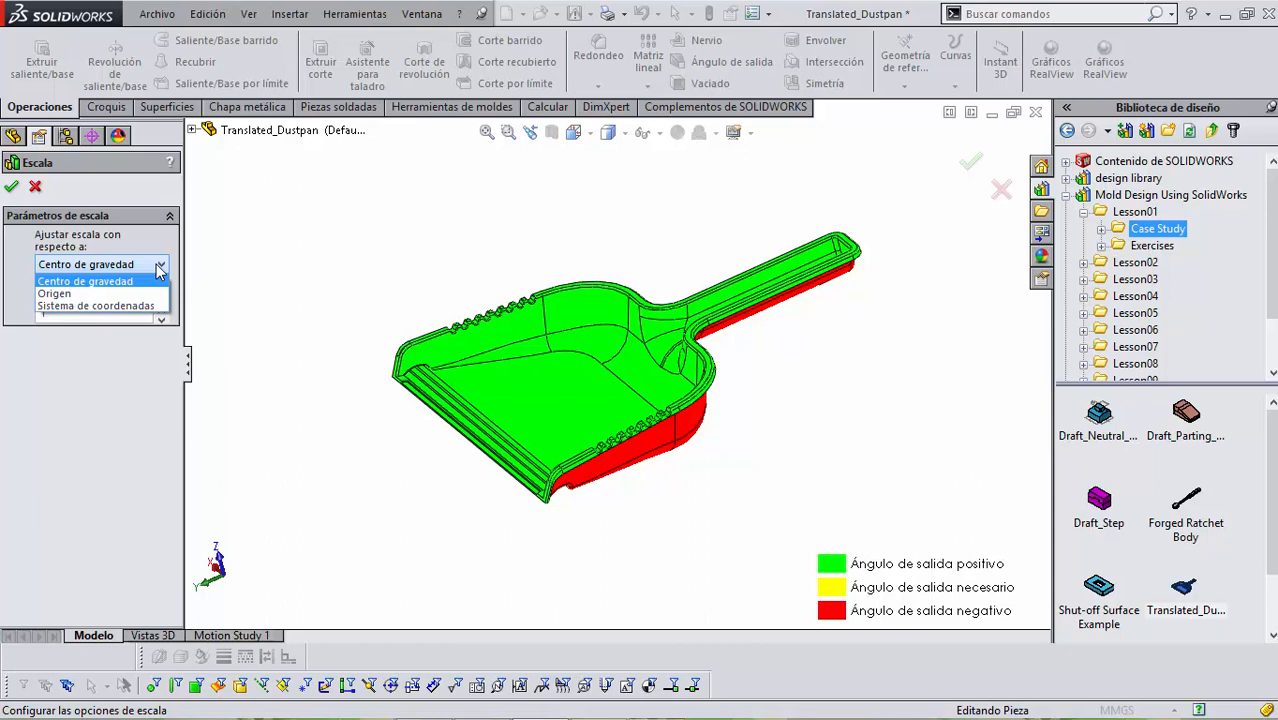
click(143, 283)
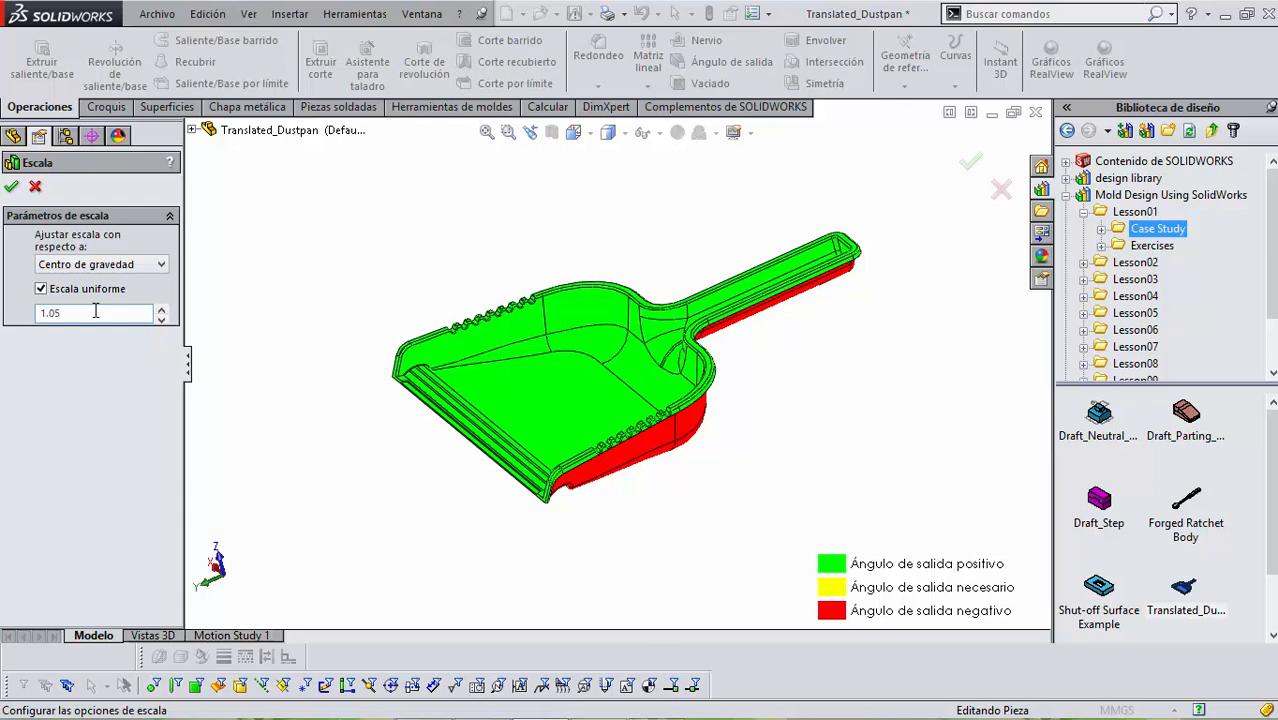
click(11, 186)
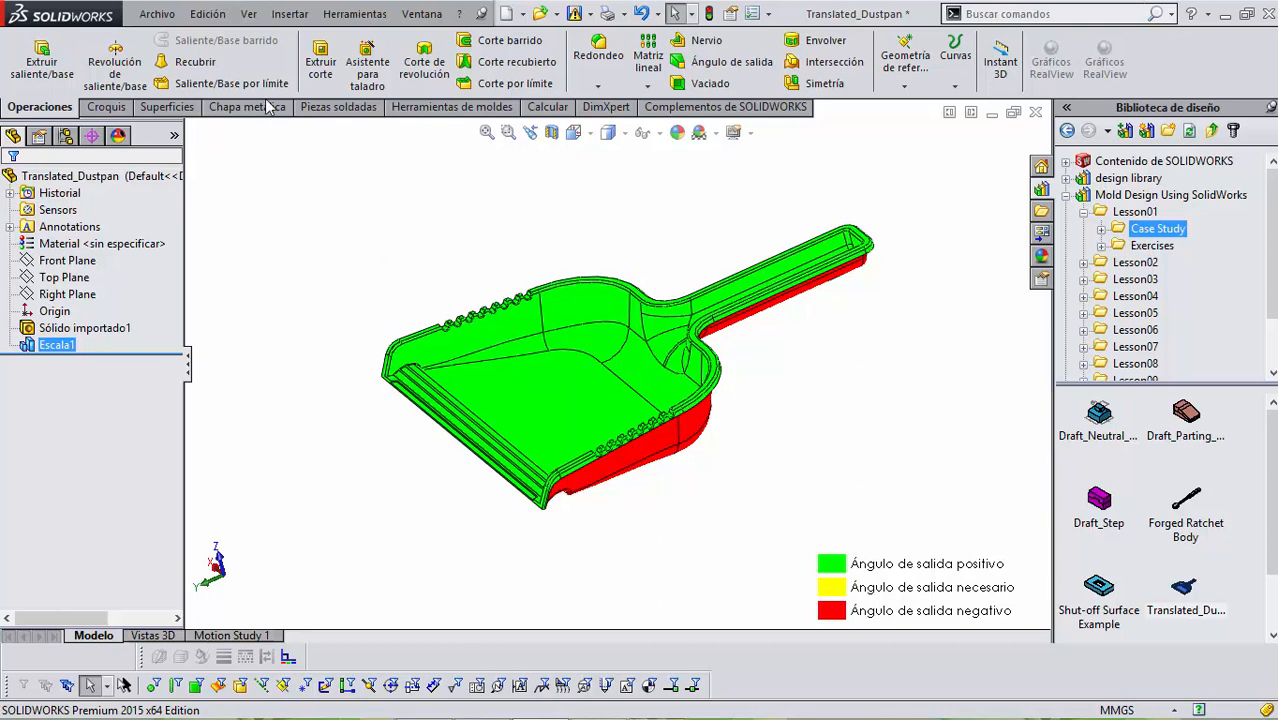
Examine the scaled dustpan's draft colours from above and along its outer side wall.
click(444, 107)
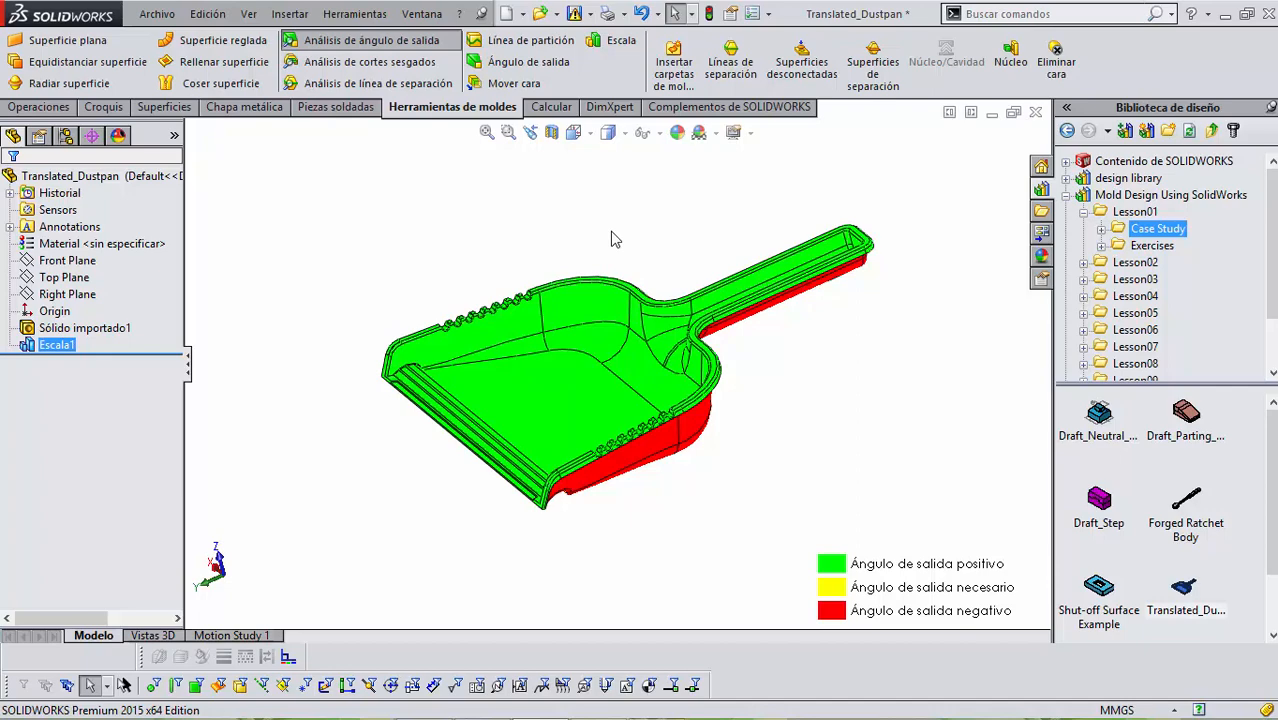
middle_drag(636, 284, 673, 320)
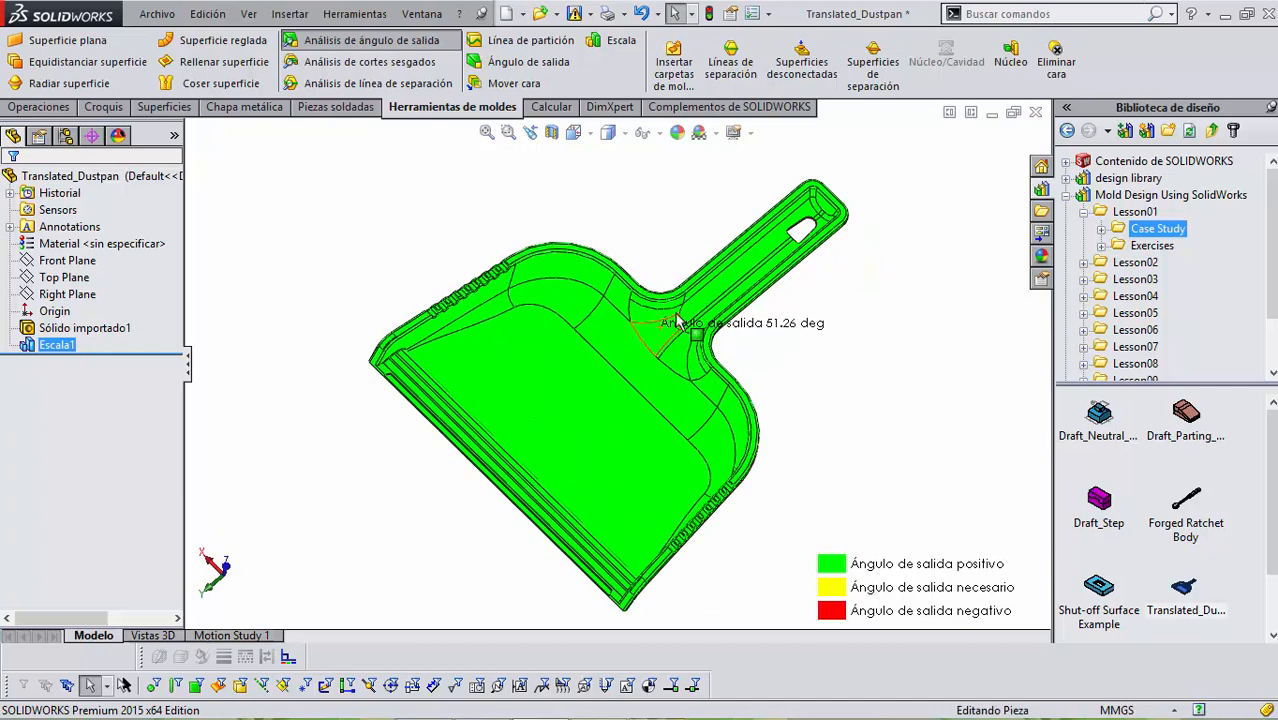
scroll(805, 271, down, 4)
scroll(713, 293, up, 6)
middle_drag(603, 273, 577, 228)
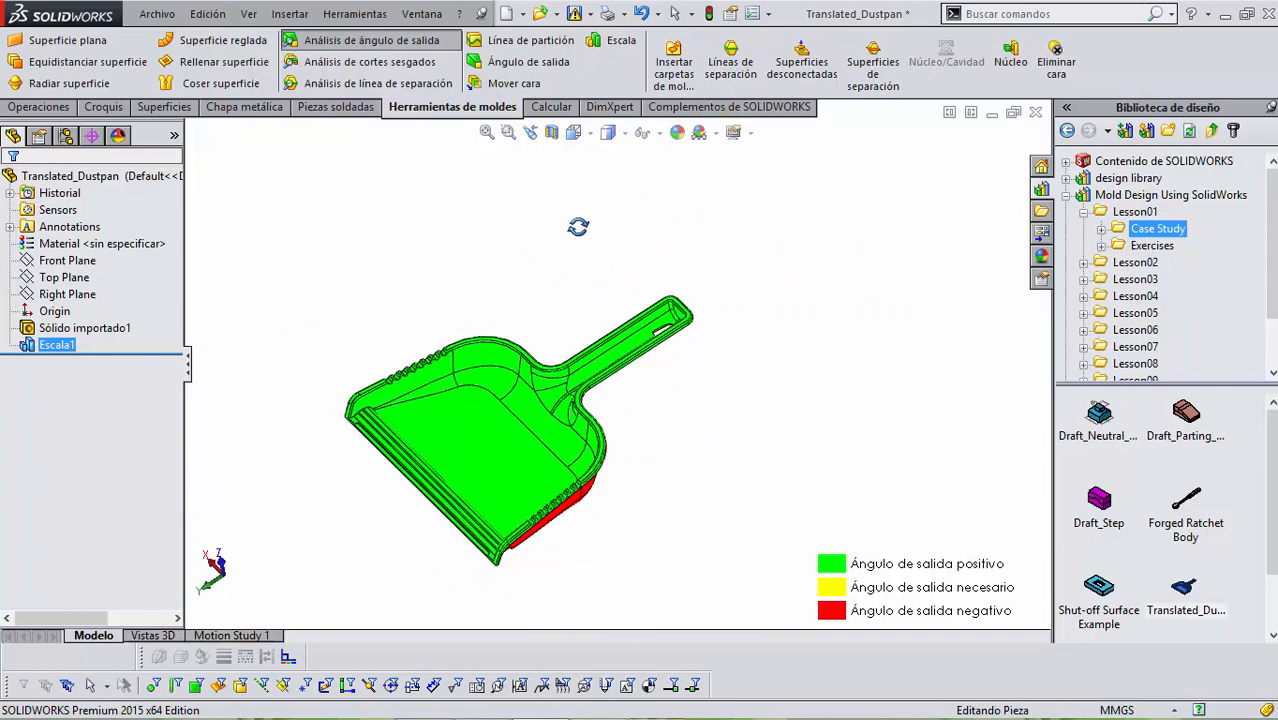
scroll(556, 539, down, 4)
middle_drag(556, 539, 500, 456)
scroll(448, 308, up, 2)
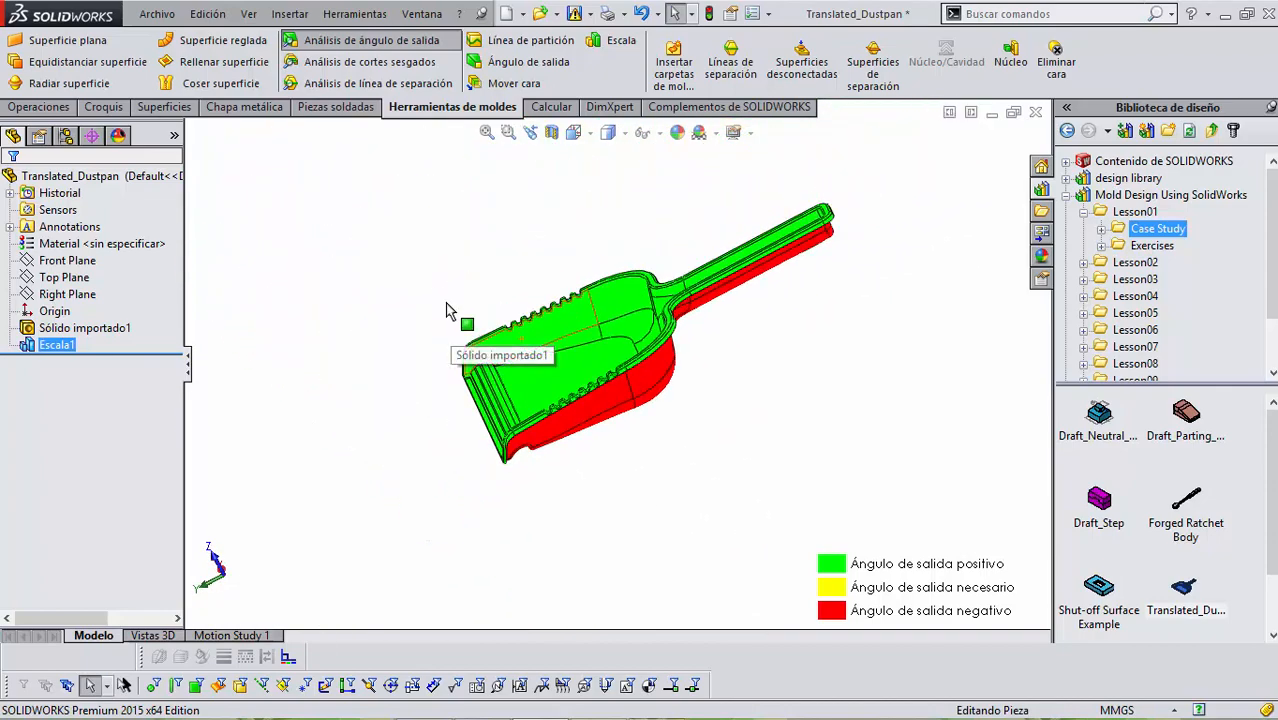
middle_drag(444, 302, 439, 250)
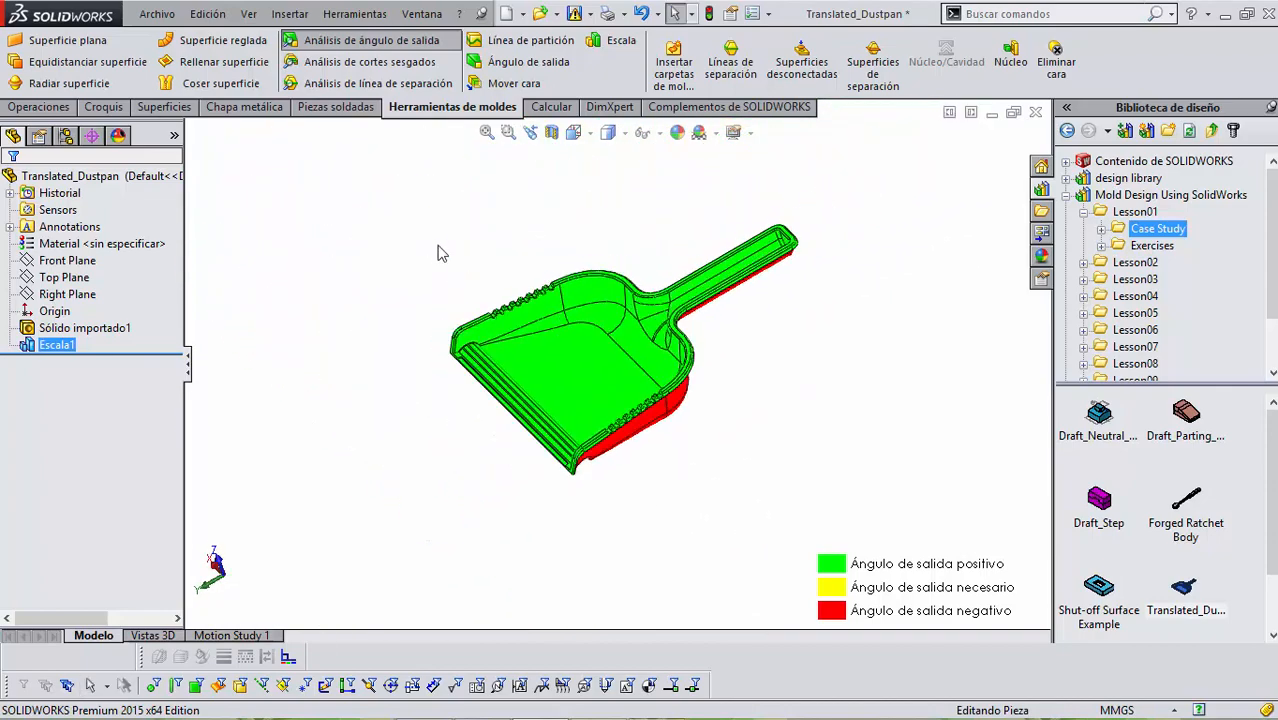
Start a Parting Line with the flat top rim face as pull direction and run its draft analysis at 1° for a core/cavity split.
click(735, 64)
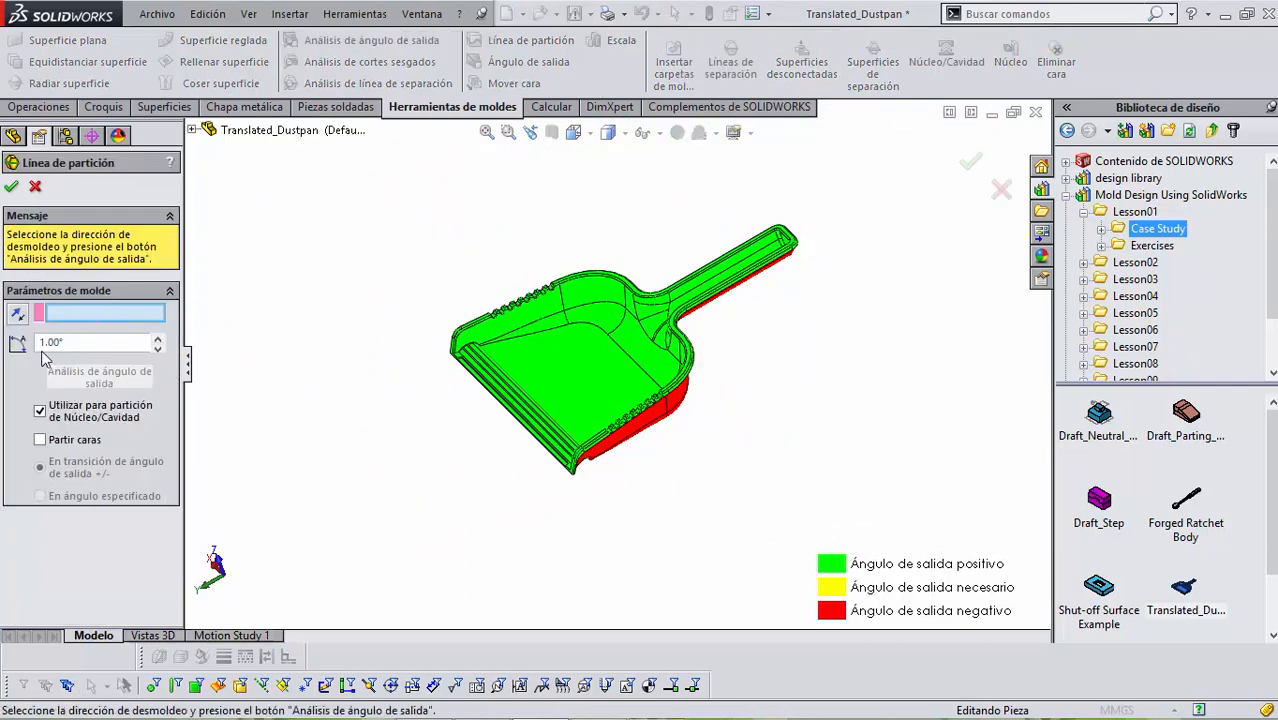
scroll(605, 275, down, 5)
scroll(484, 314, up, 2)
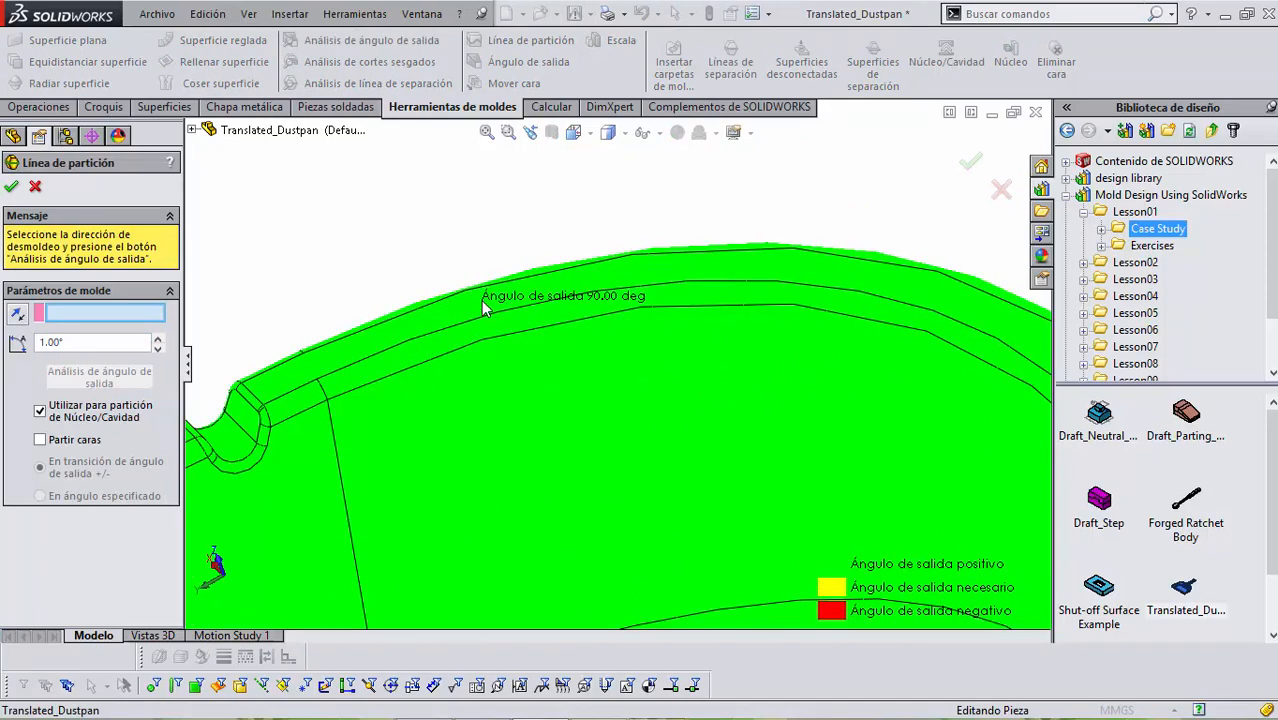
click(481, 302)
scroll(476, 288, up, 5)
scroll(473, 277, up, 2)
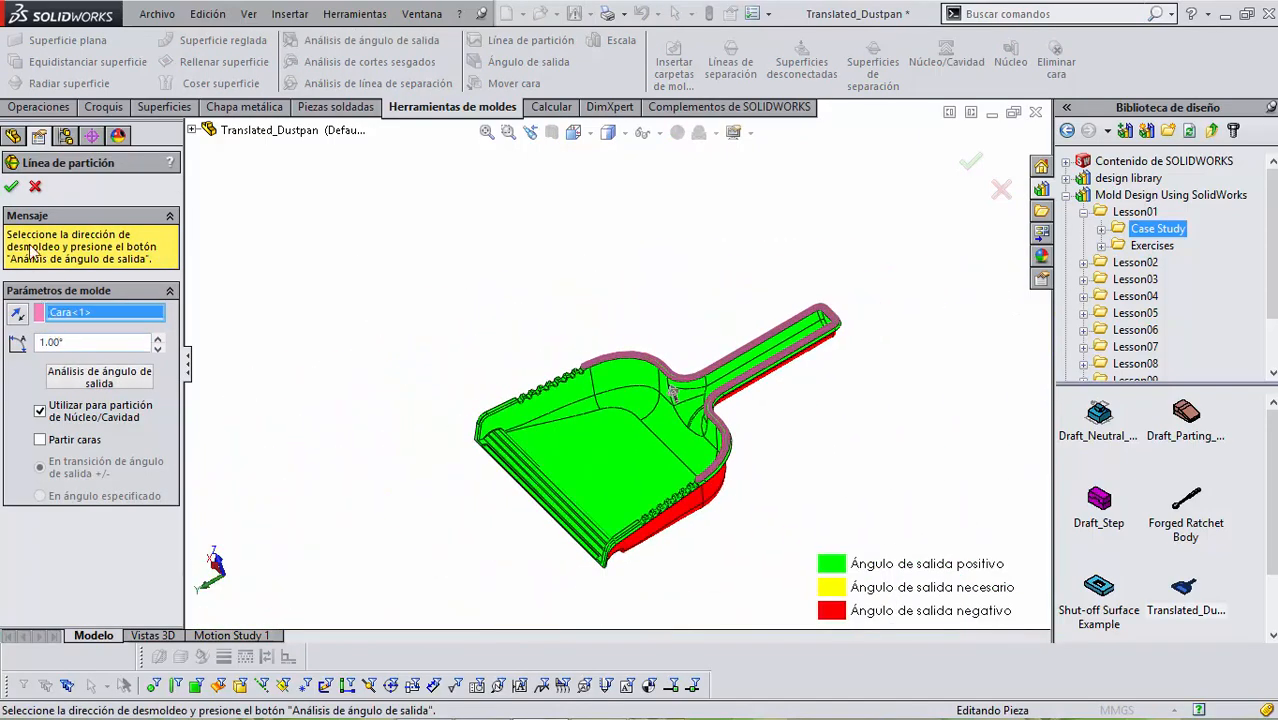
click(95, 378)
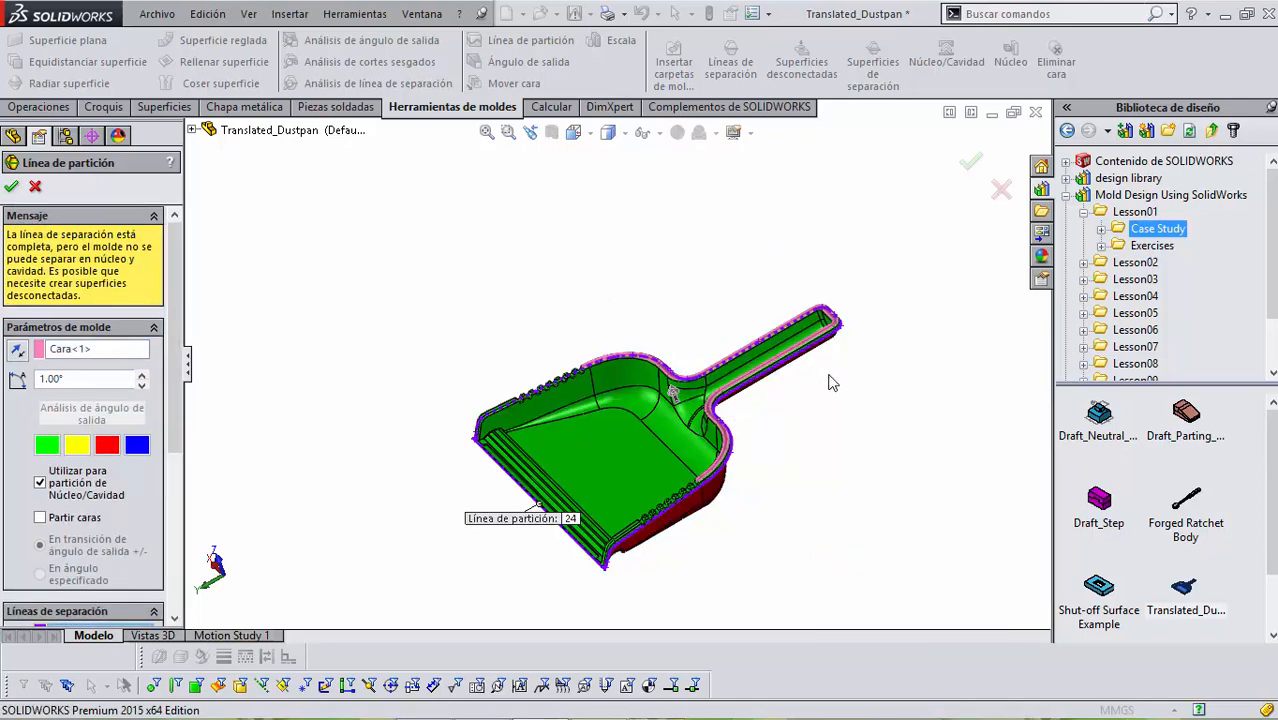
Trace the proposed parting line along the handle, the serrated side edge and the outer rim.
scroll(832, 382, down, 10)
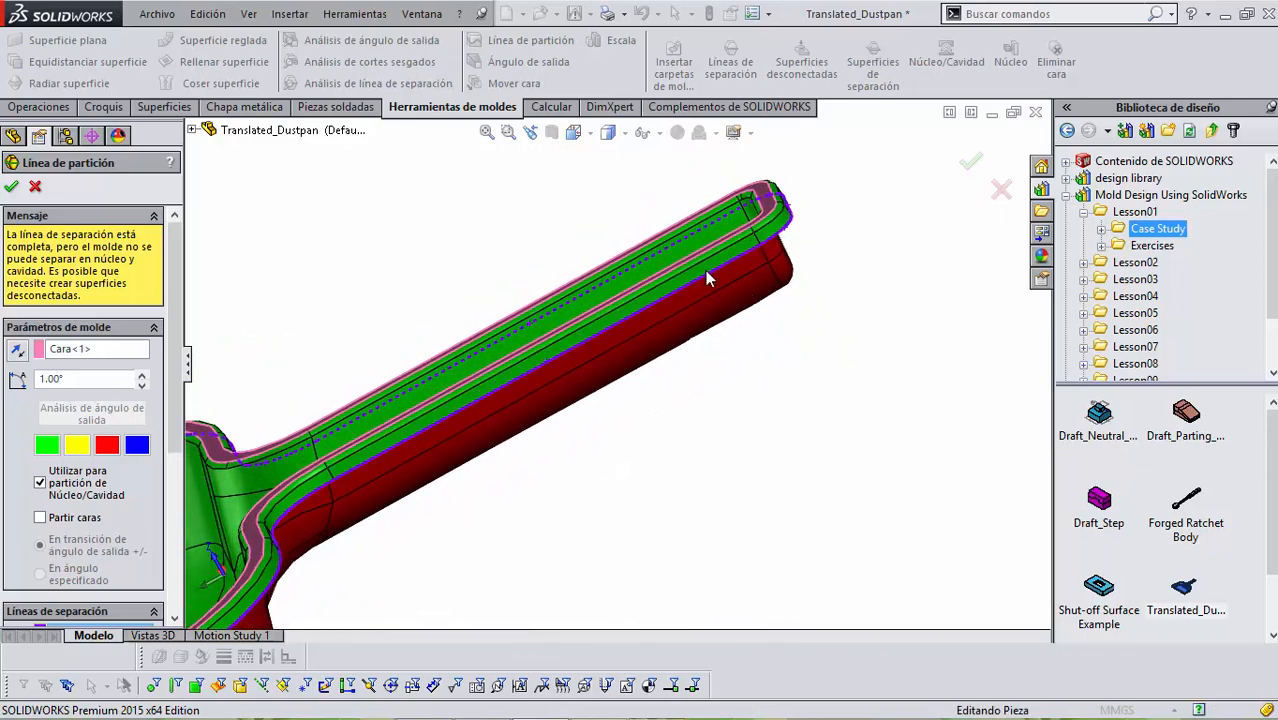
scroll(640, 340, up, 6)
scroll(530, 380, down, 8)
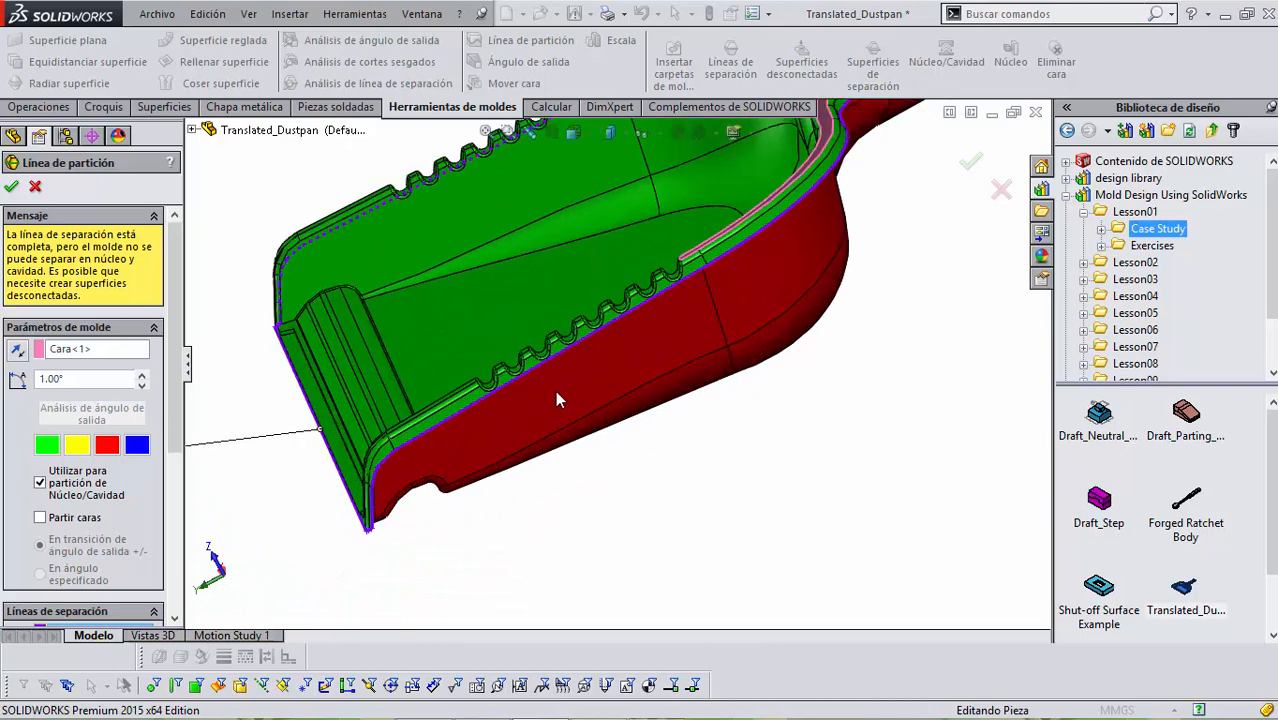
scroll(757, 218, up, 6)
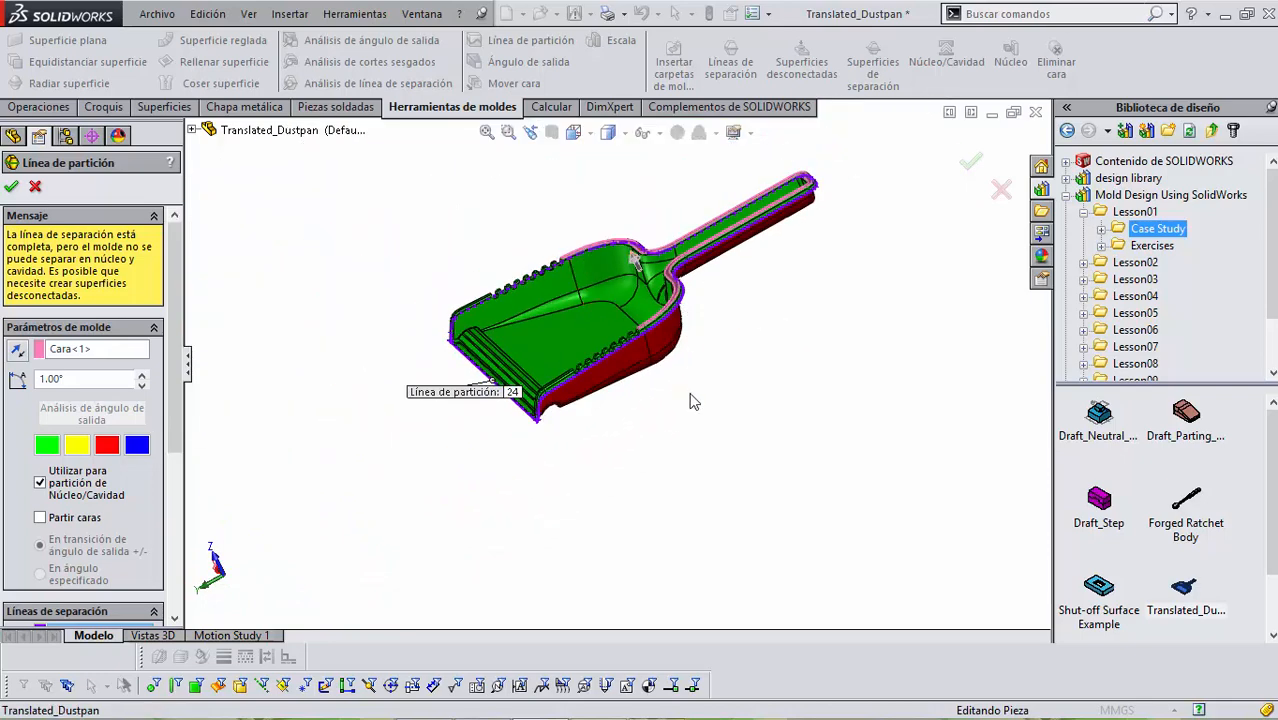
scroll(655, 328, down, 5)
scroll(648, 415, up, 5)
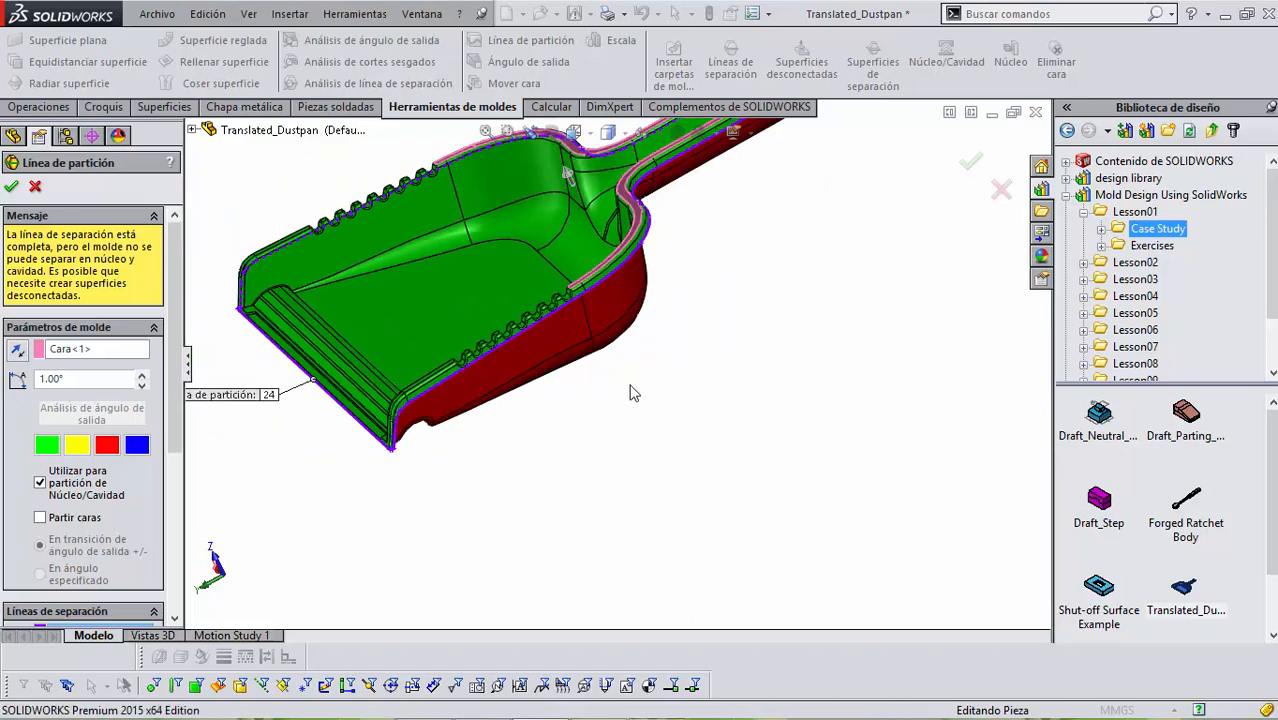
scroll(654, 362, up, 5)
scroll(607, 246, down, 2)
middle_drag(607, 246, 614, 268)
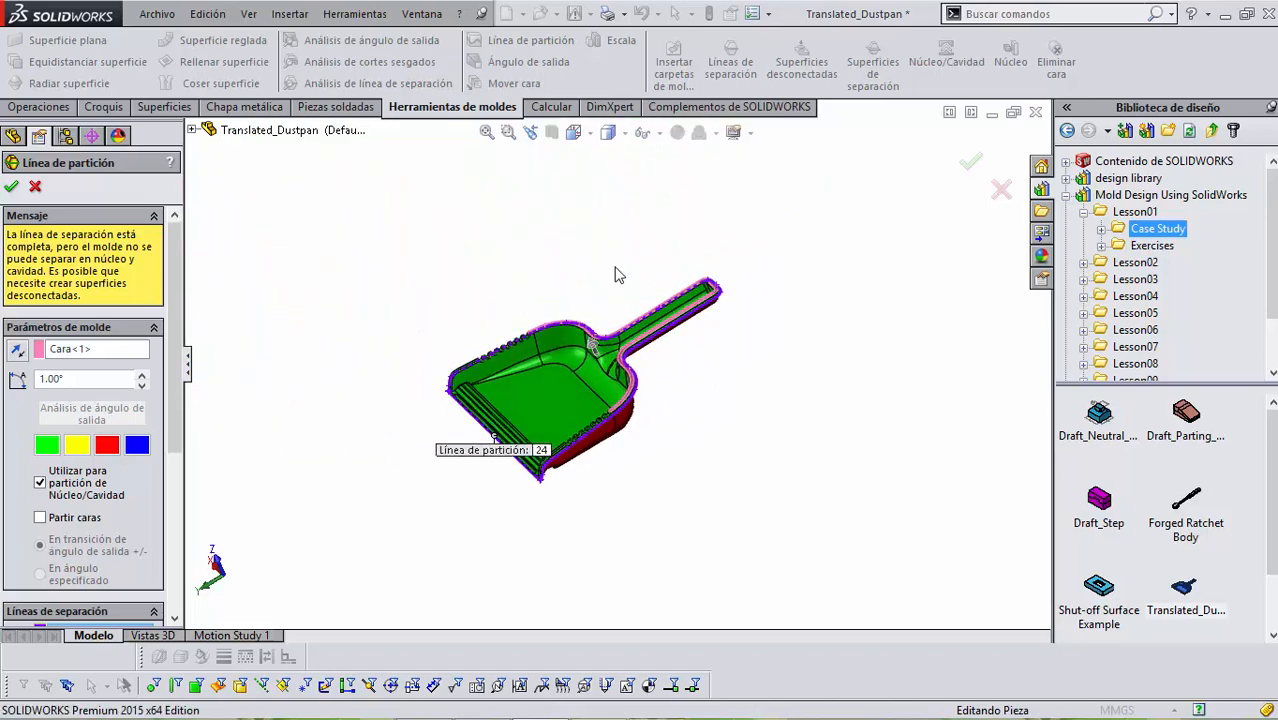
Check the parting line at the front lip's corner and around the far side, and accept it.
scroll(524, 374, down, 3)
scroll(440, 390, down, 6)
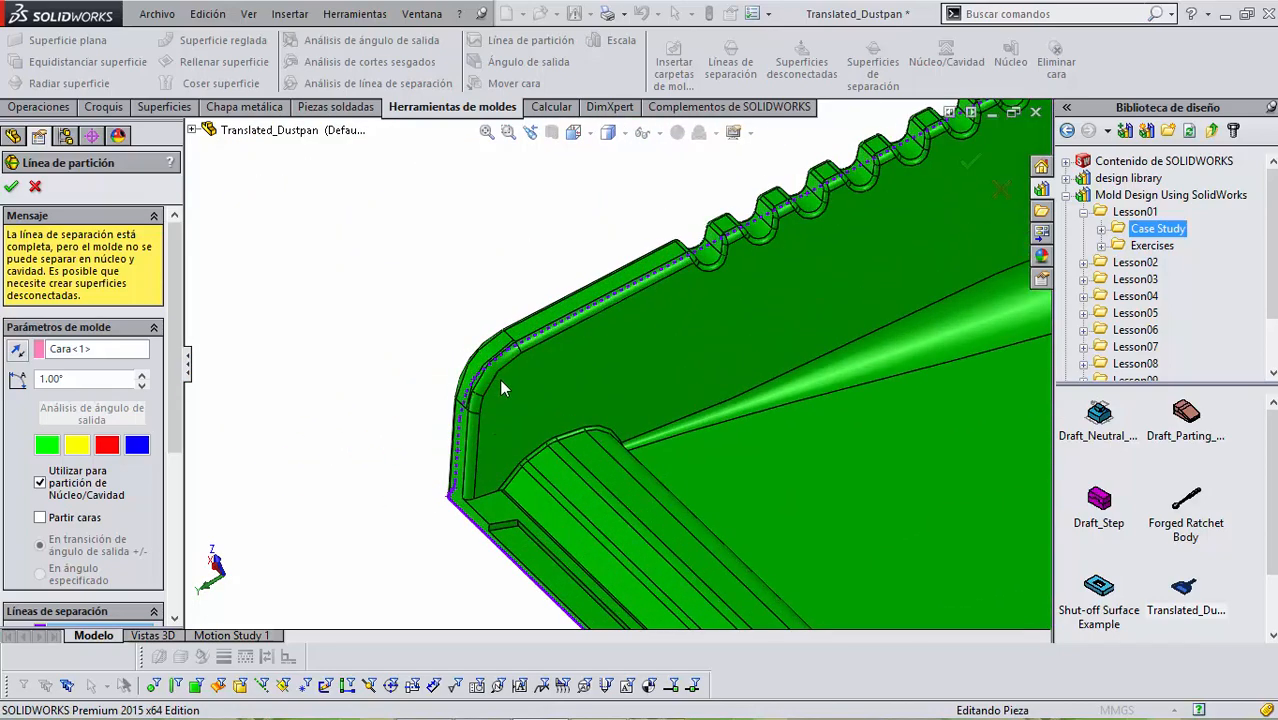
middle_drag(562, 440, 617, 497)
scroll(647, 349, up, 7)
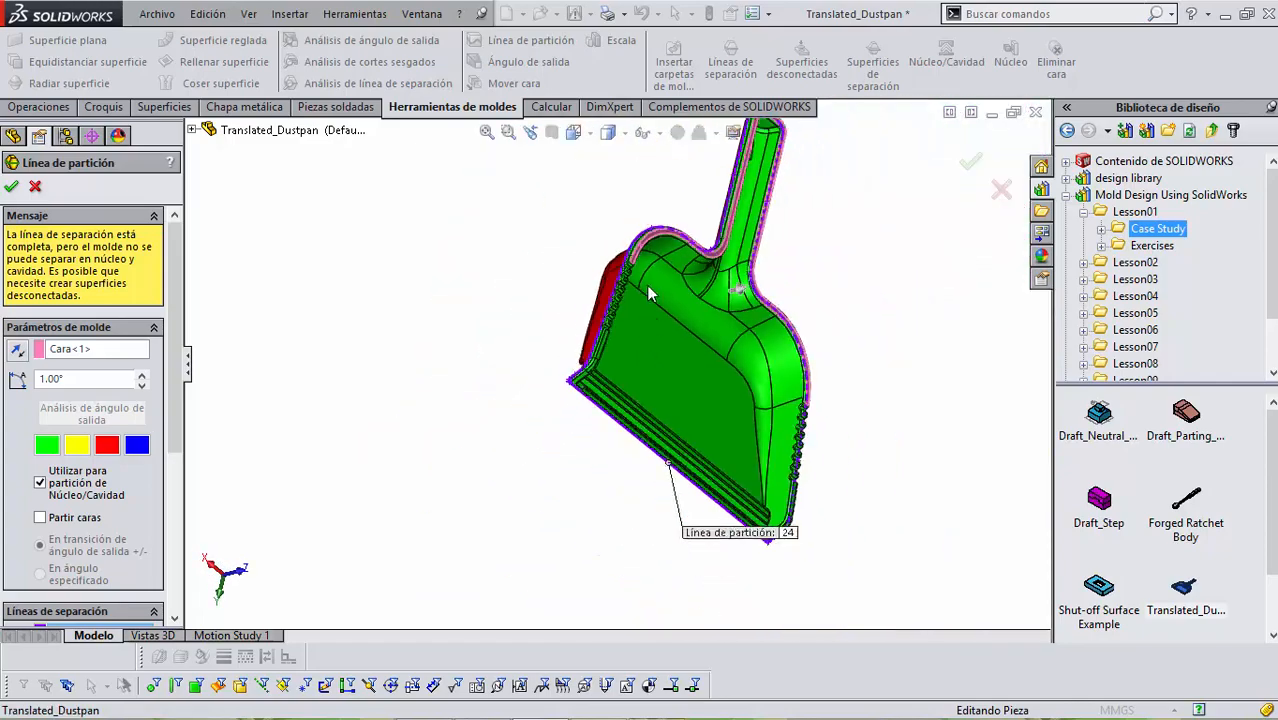
middle_drag(646, 285, 545, 216)
scroll(648, 278, down, 3)
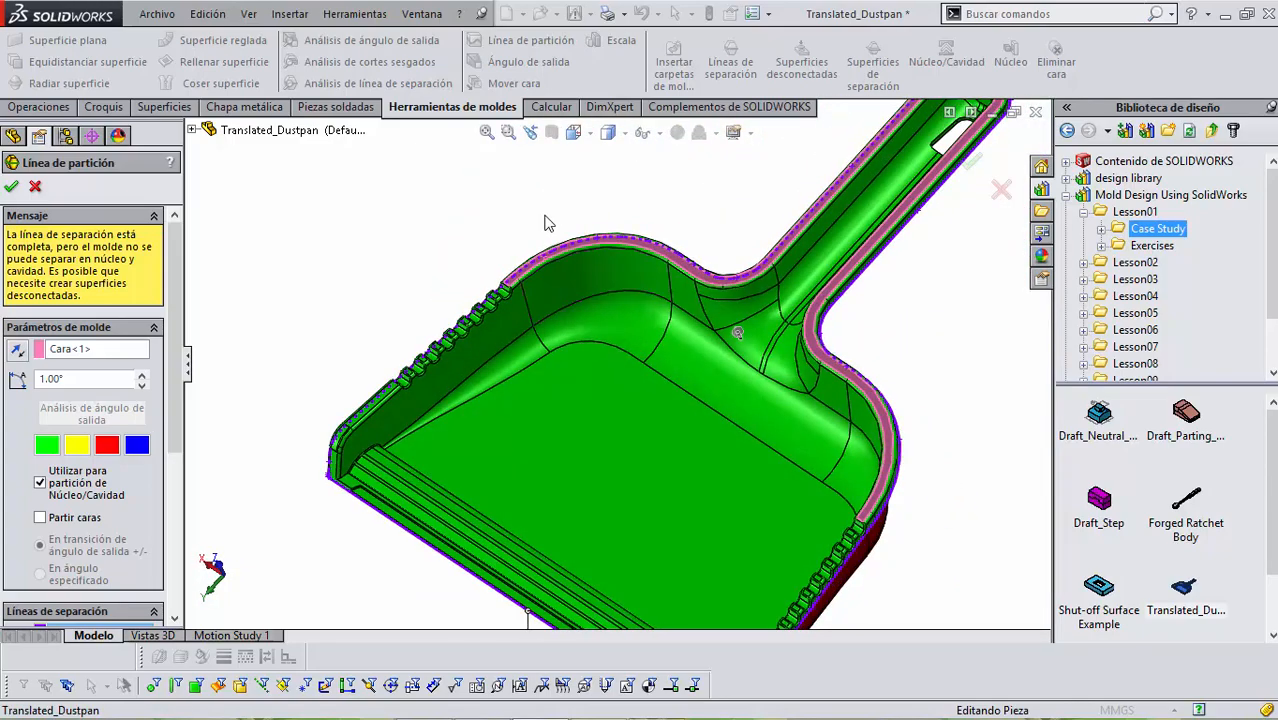
scroll(544, 216, up, 3)
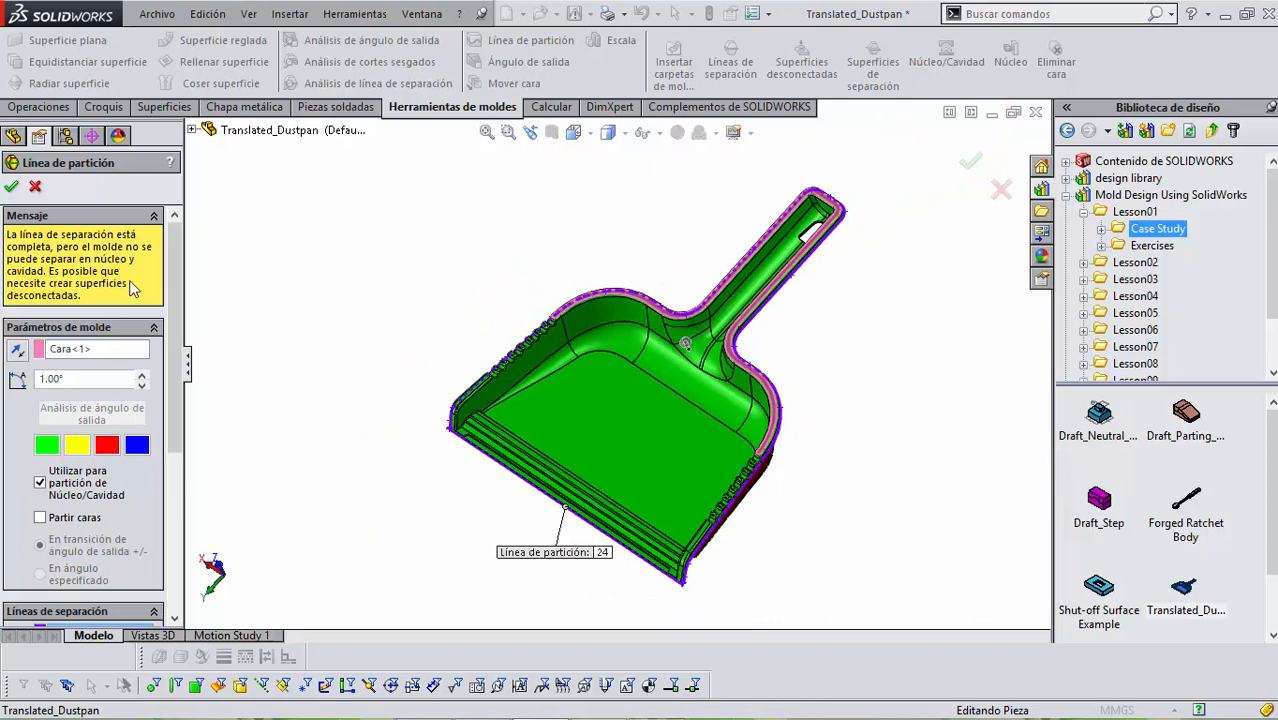
click(11, 186)
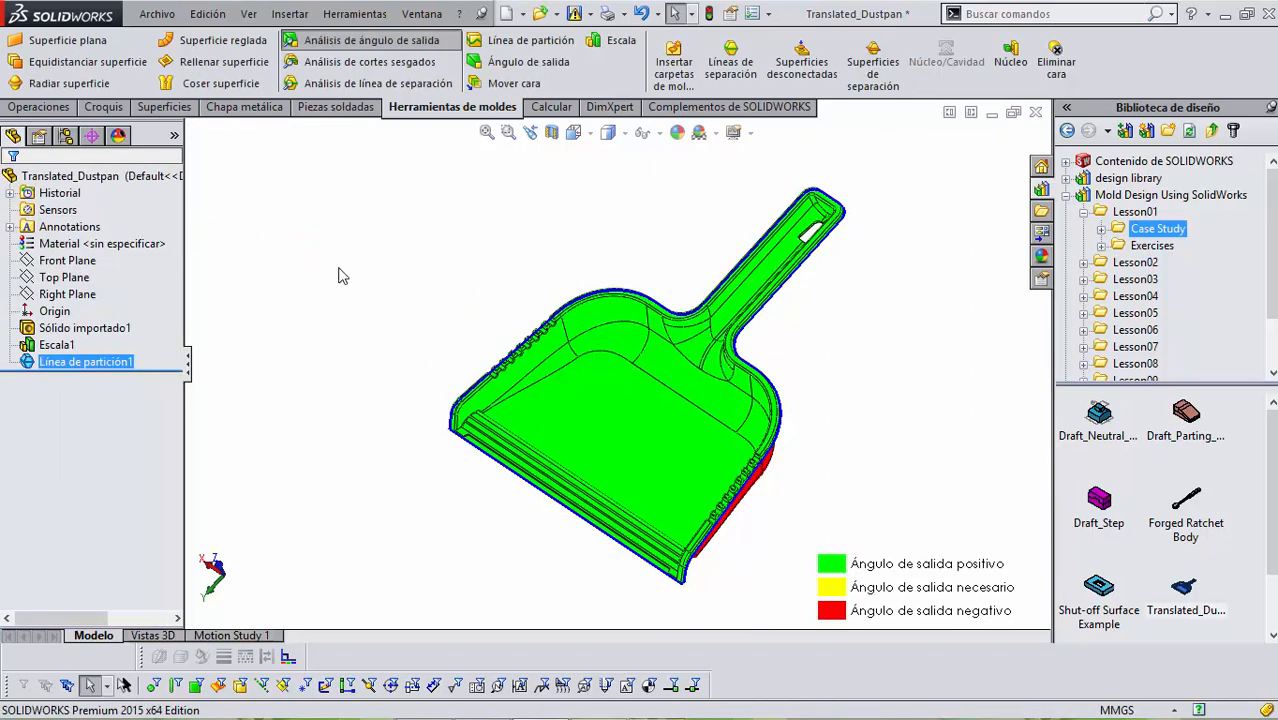
Close the hanging hole in the handle with a knitted shut-off surface of the contact type.
scroll(764, 262, down, 4)
scroll(764, 262, down, 3)
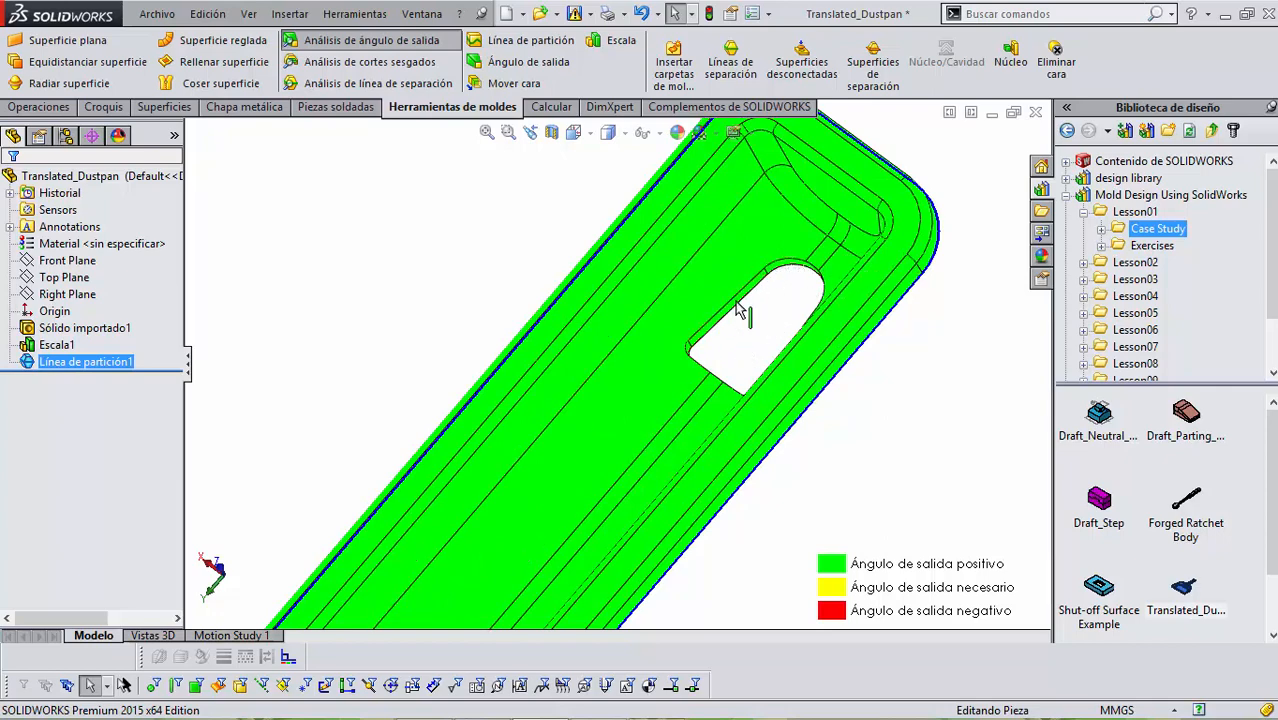
scroll(772, 345, up, 3)
scroll(748, 343, up, 5)
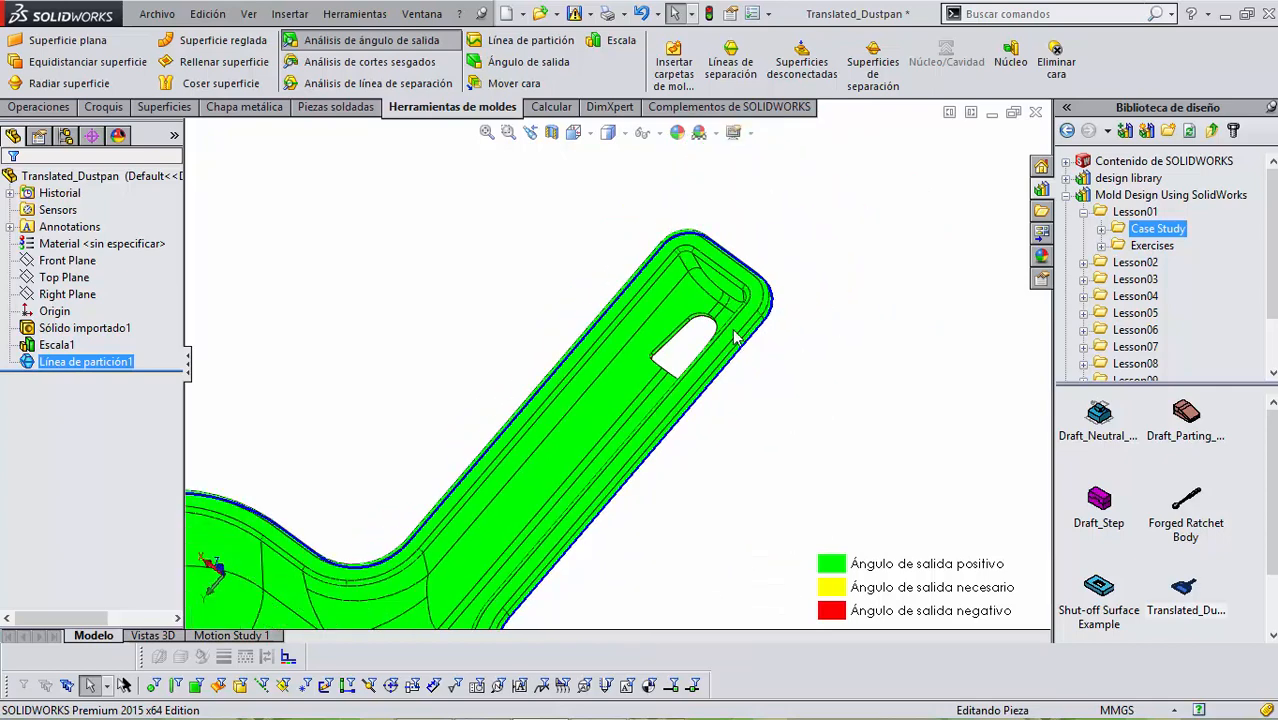
click(801, 64)
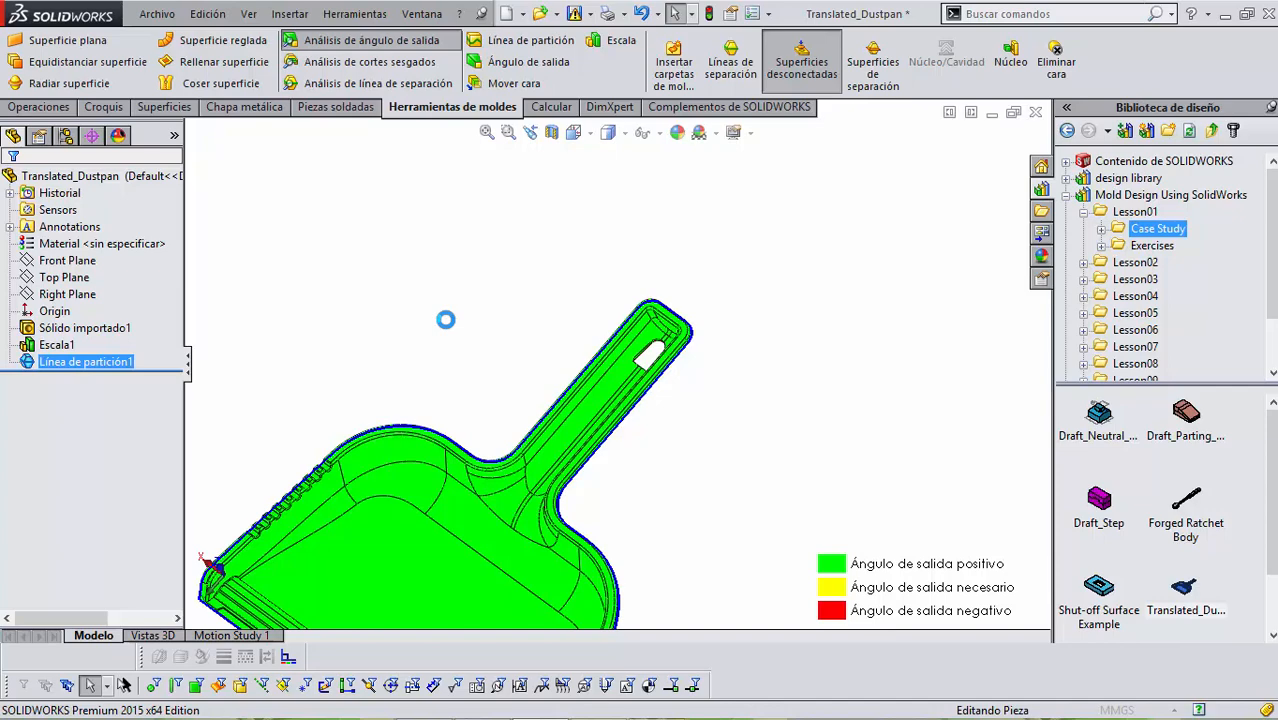
scroll(714, 388, down, 3)
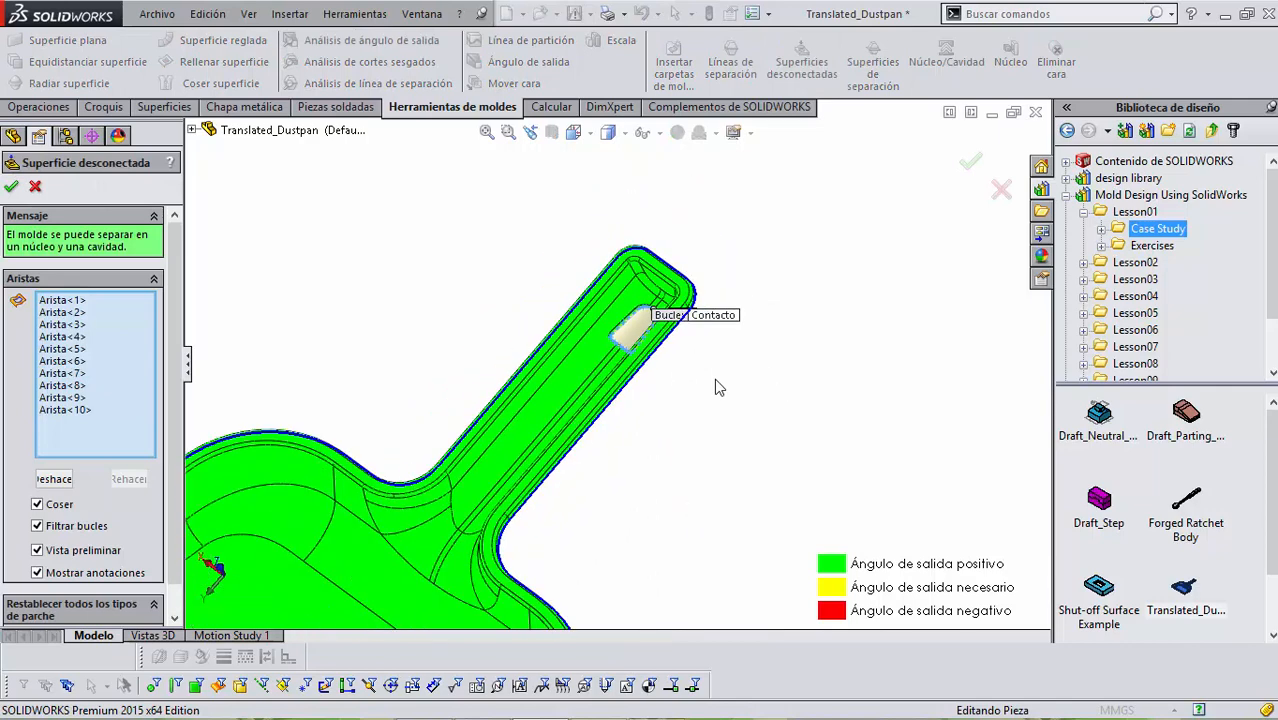
scroll(690, 420, up, 3)
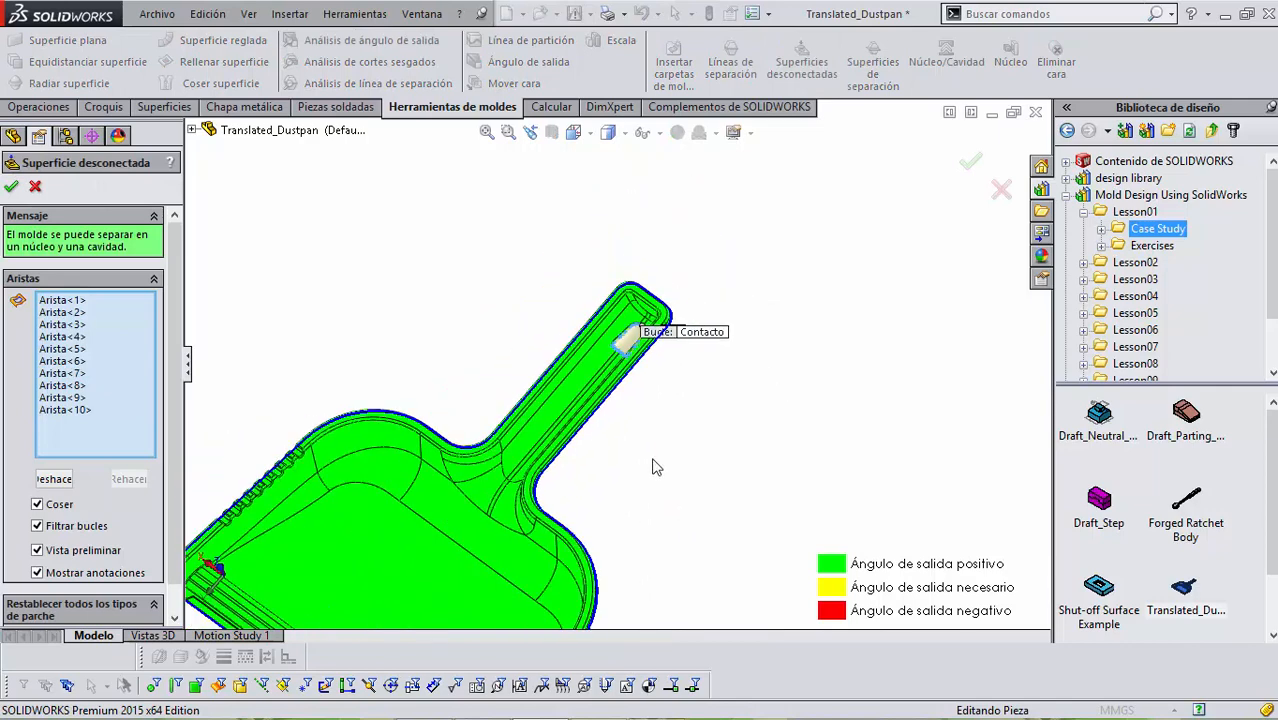
click(11, 188)
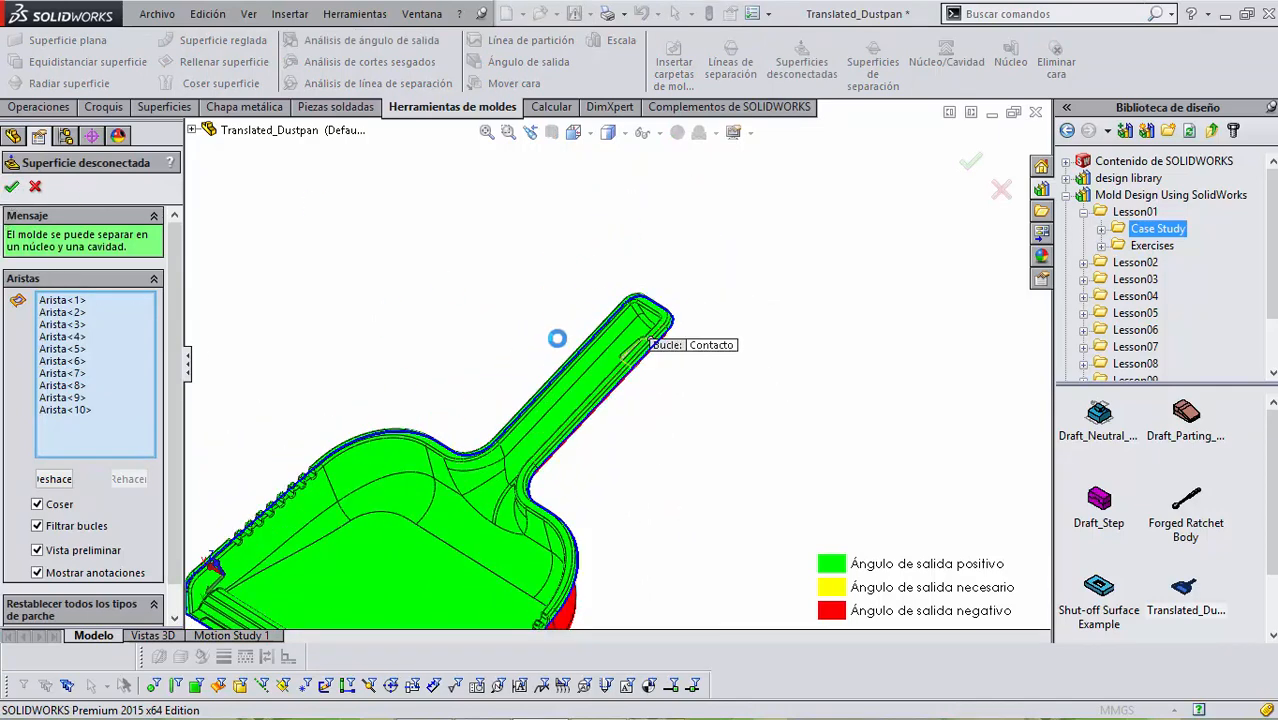
Inspect the shut-off patch over the handle's hanging hole from the underside.
scroll(554, 348, down, 4)
middle_drag(556, 354, 662, 357)
scroll(649, 426, up, 3)
scroll(650, 432, up, 2)
scroll(662, 357, down, 5)
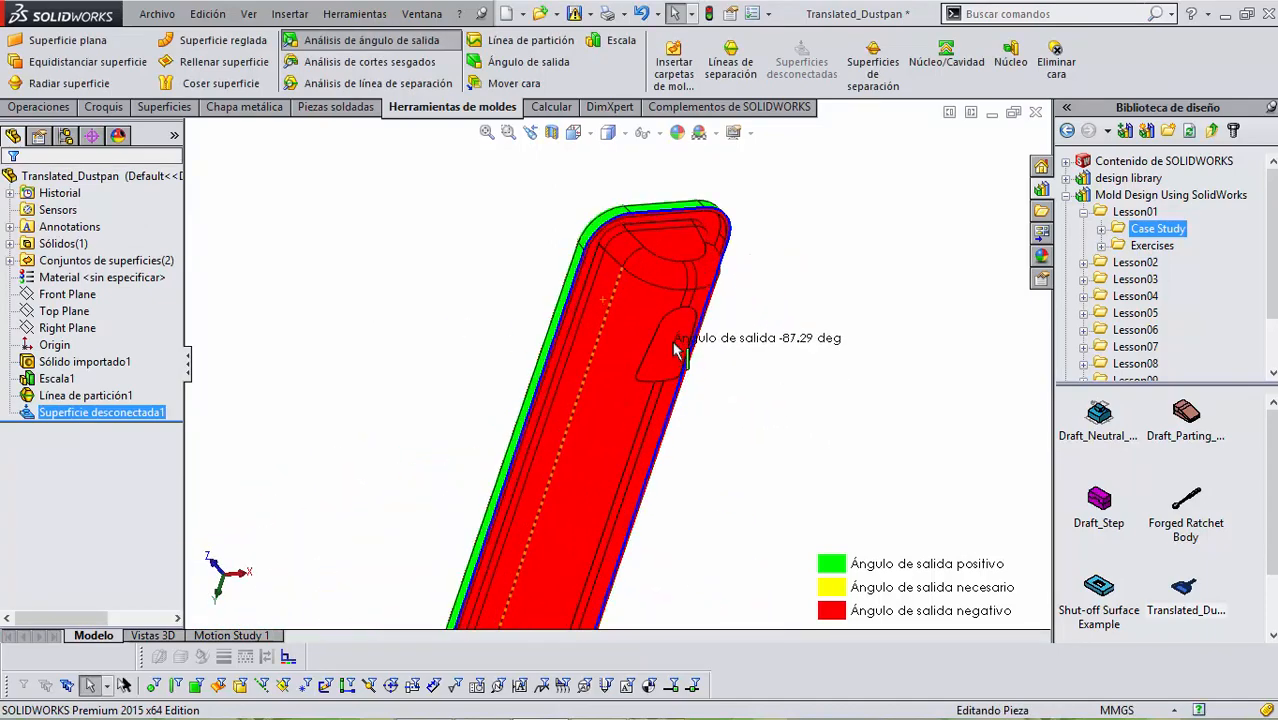
click(677, 349)
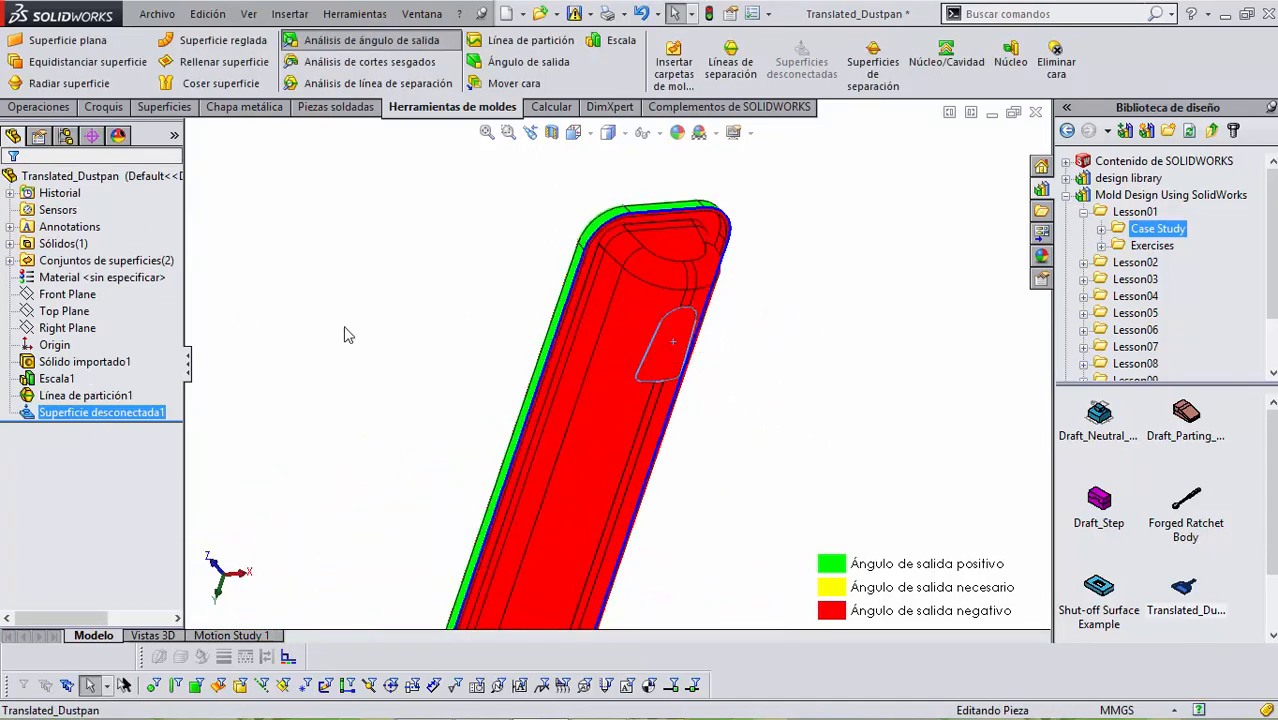
scroll(380, 348, up, 5)
middle_drag(402, 358, 707, 240)
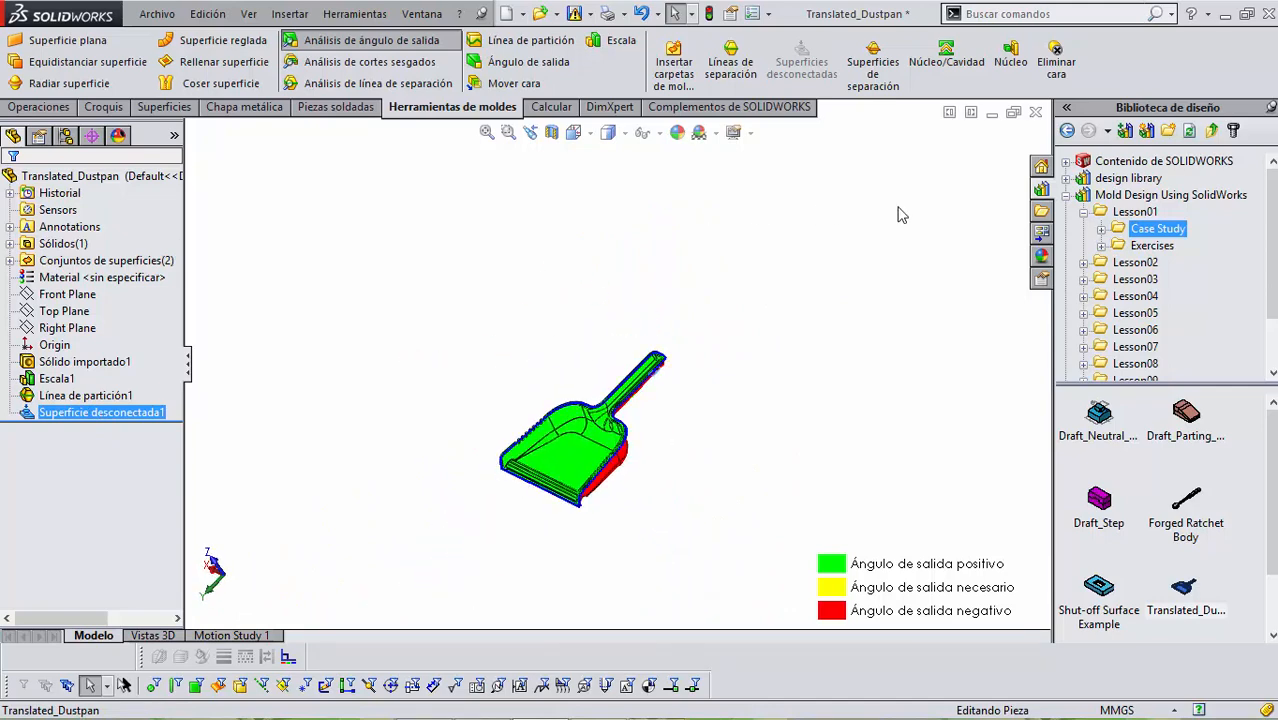
Start a parting surface from the dustpan's parting line, perpendicular to the pull direction with an 11 mm distance.
click(873, 62)
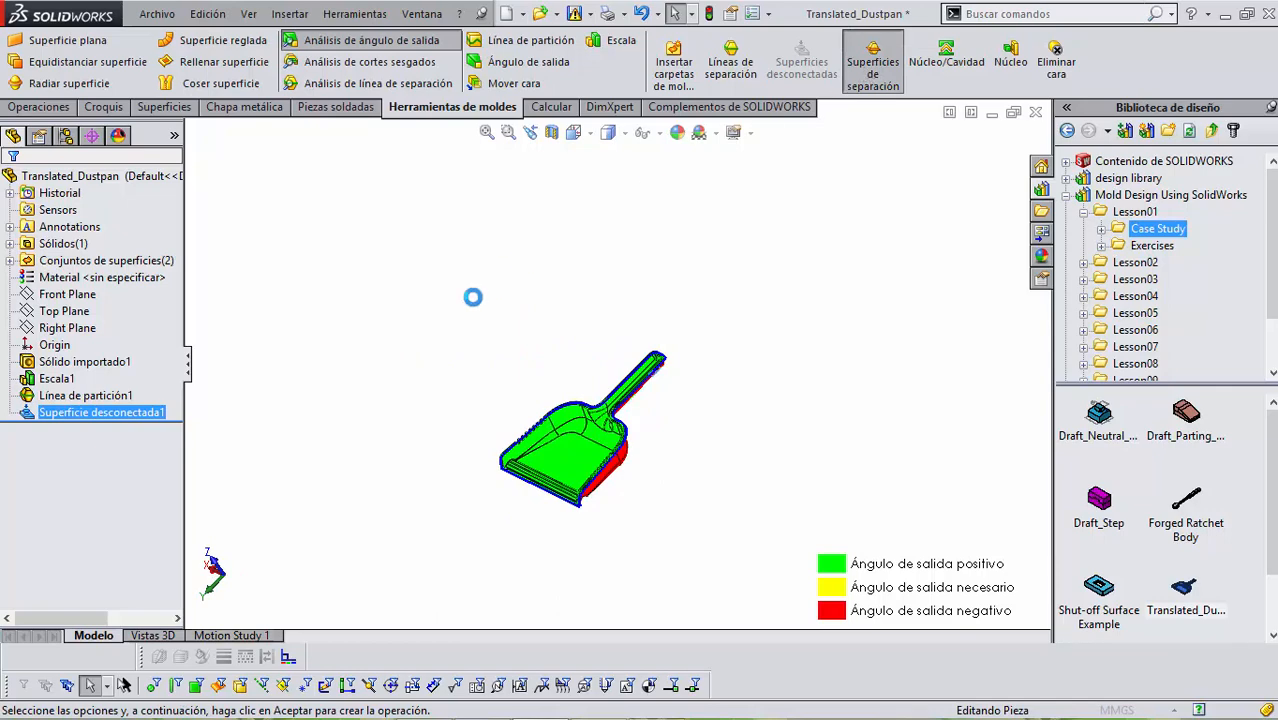
scroll(651, 418, down, 6)
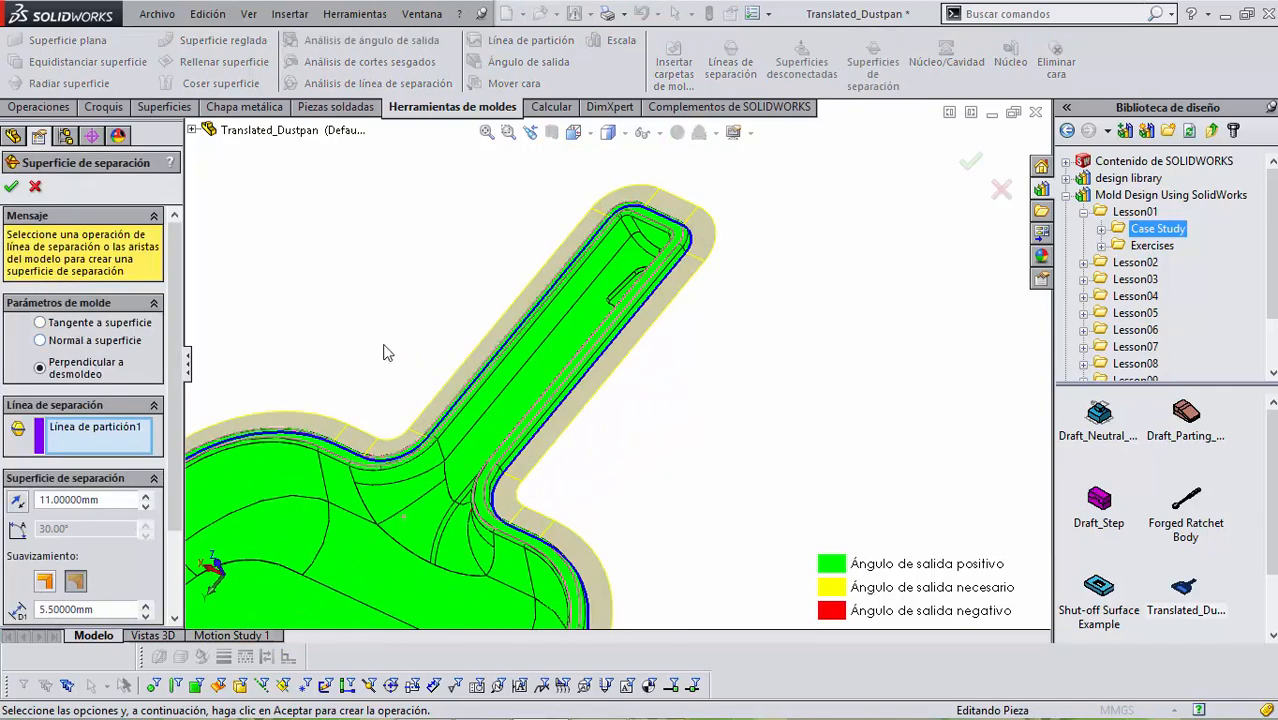
scroll(634, 261, up, 8)
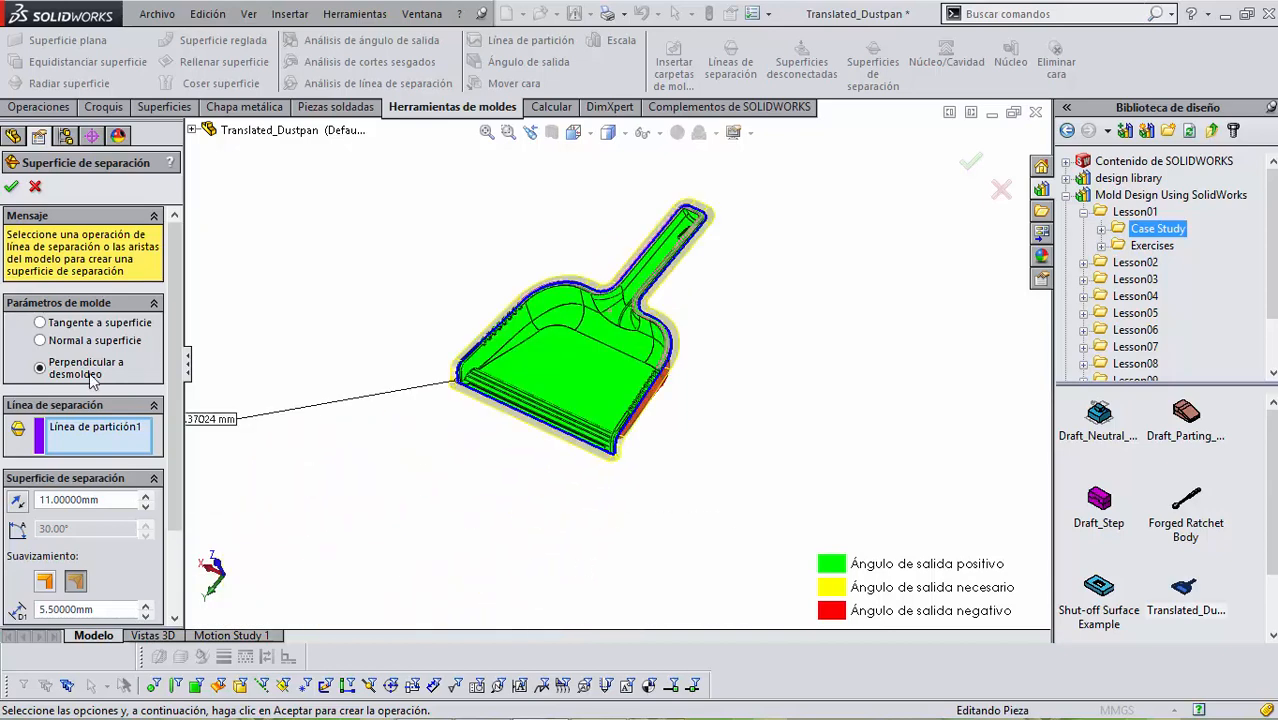
scroll(573, 460, down, 7)
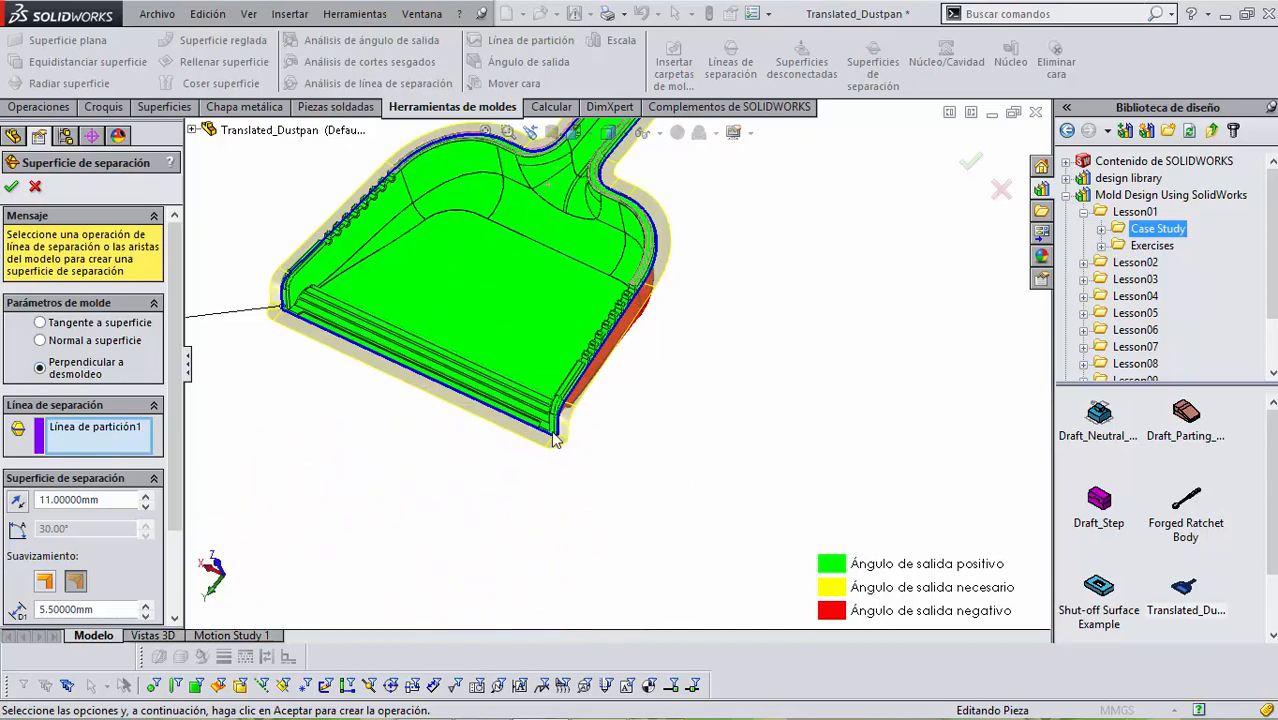
Examine the parting surface preview around the front lip's corner and along the side edge, checking its distance and smoothing.
click(108, 500)
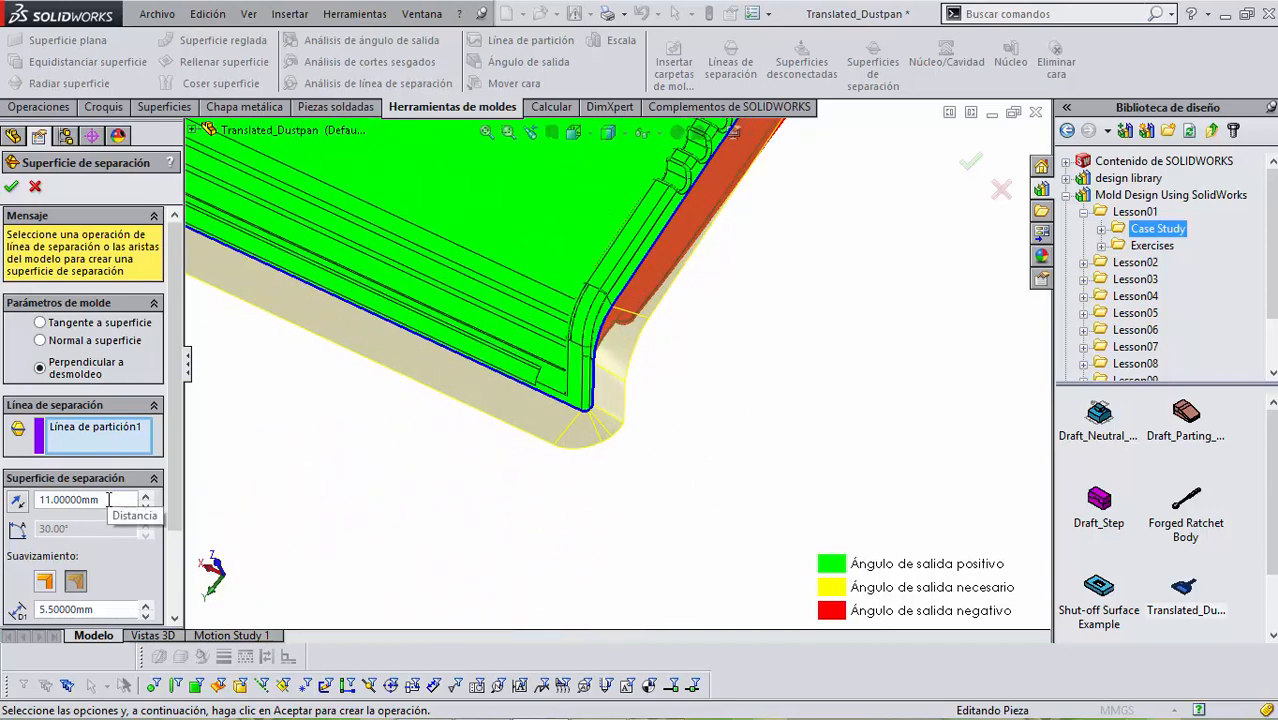
scroll(582, 428, down, 7)
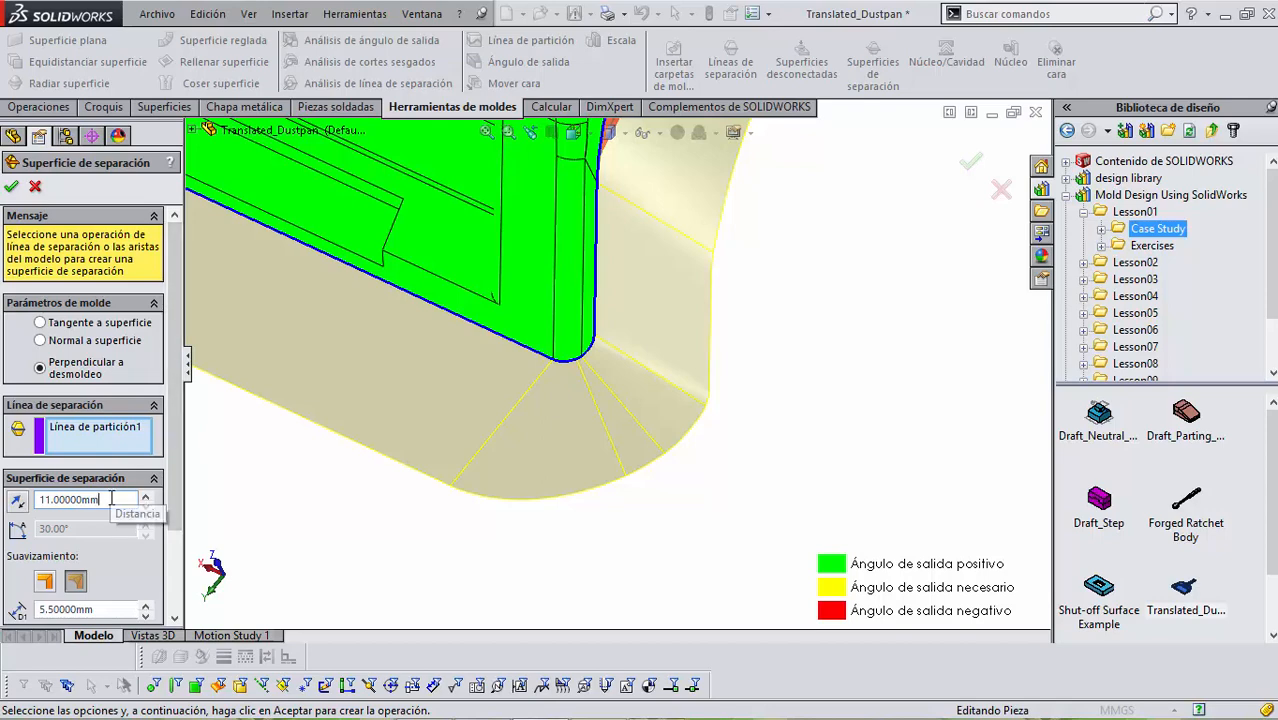
scroll(620, 388, up, 4)
scroll(625, 386, up, 1)
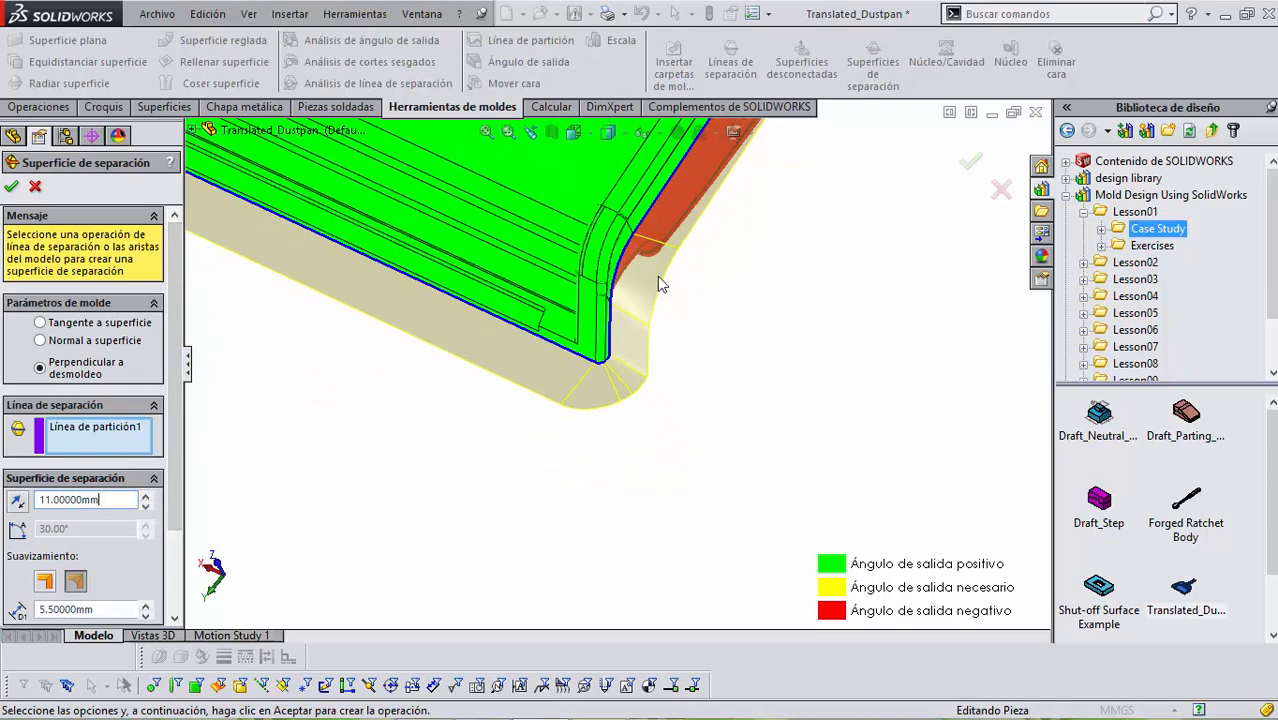
scroll(602, 390, down, 6)
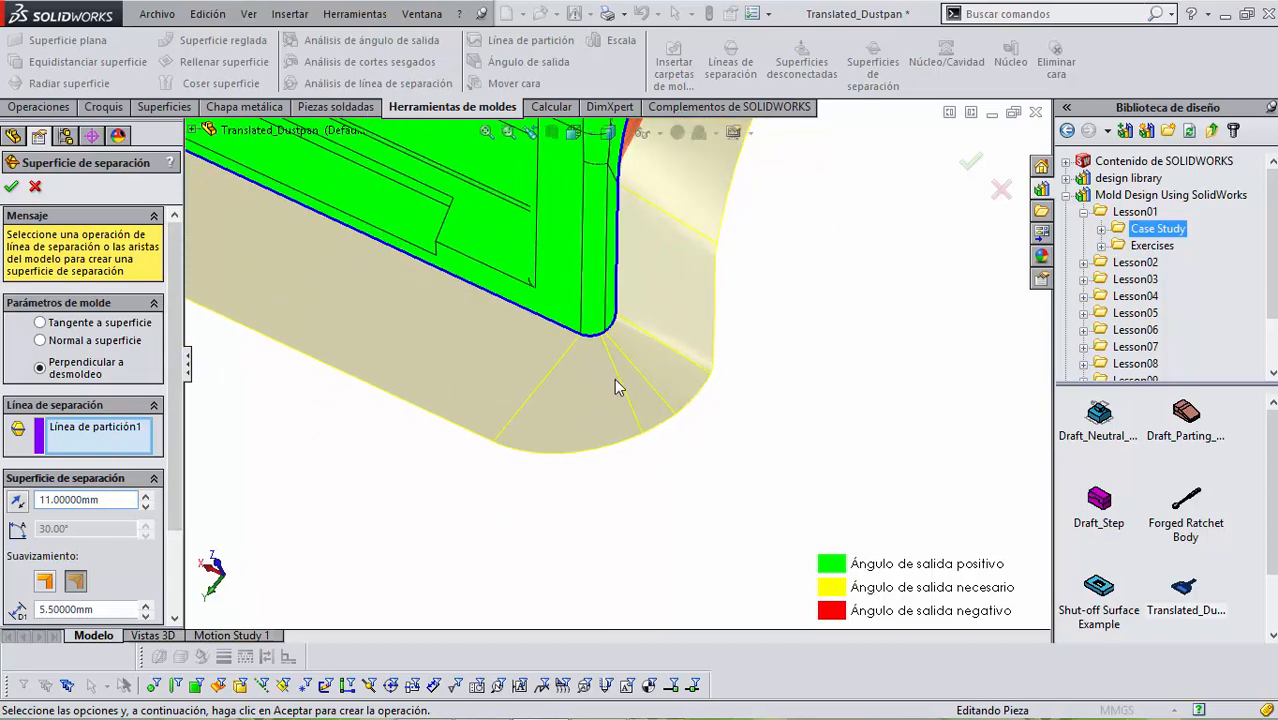
middle_drag(614, 378, 565, 313)
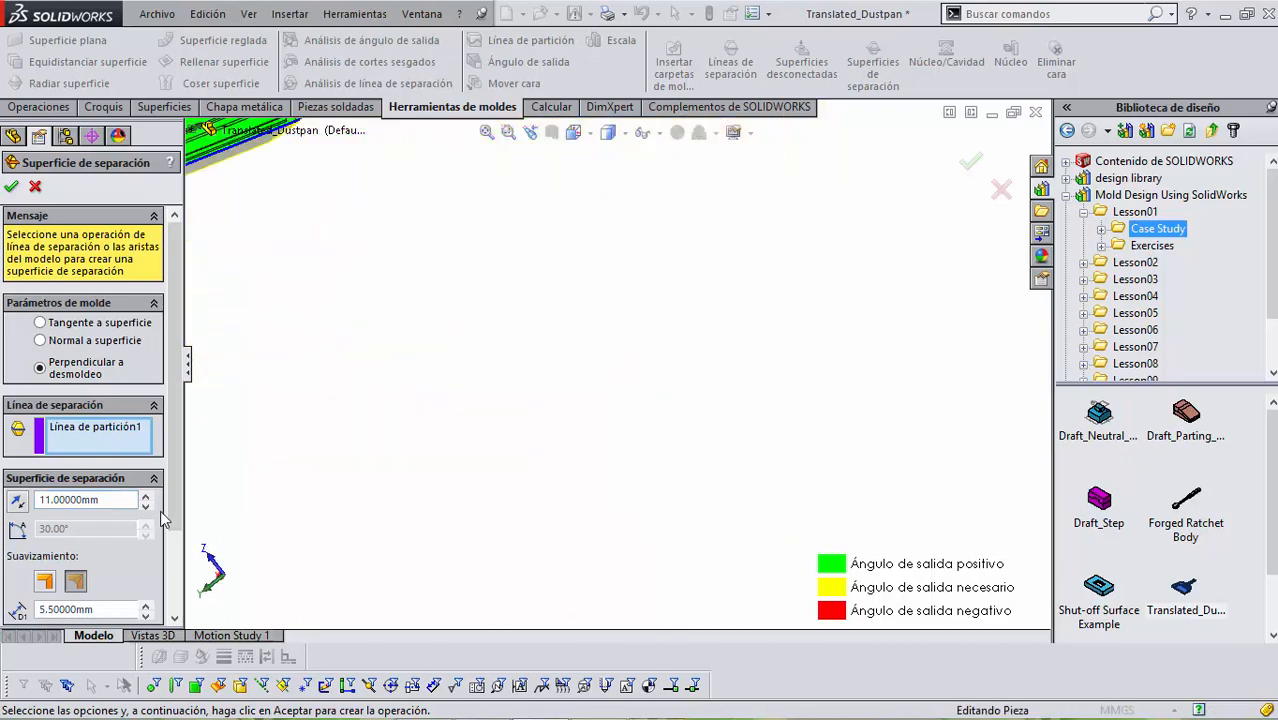
scroll(160, 510, down, 3)
scroll(510, 320, up, 4)
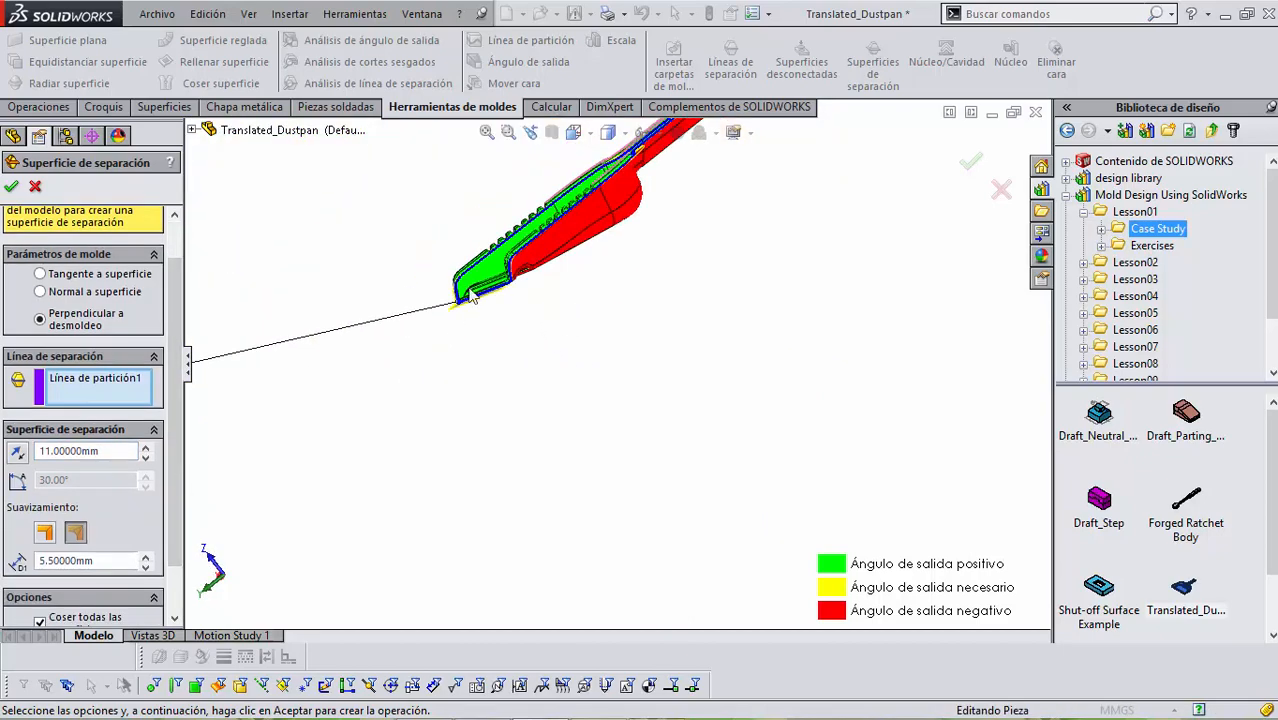
scroll(470, 275, down, 3)
middle_drag(542, 356, 833, 473)
scroll(860, 440, down, 3)
scroll(698, 416, down, 1)
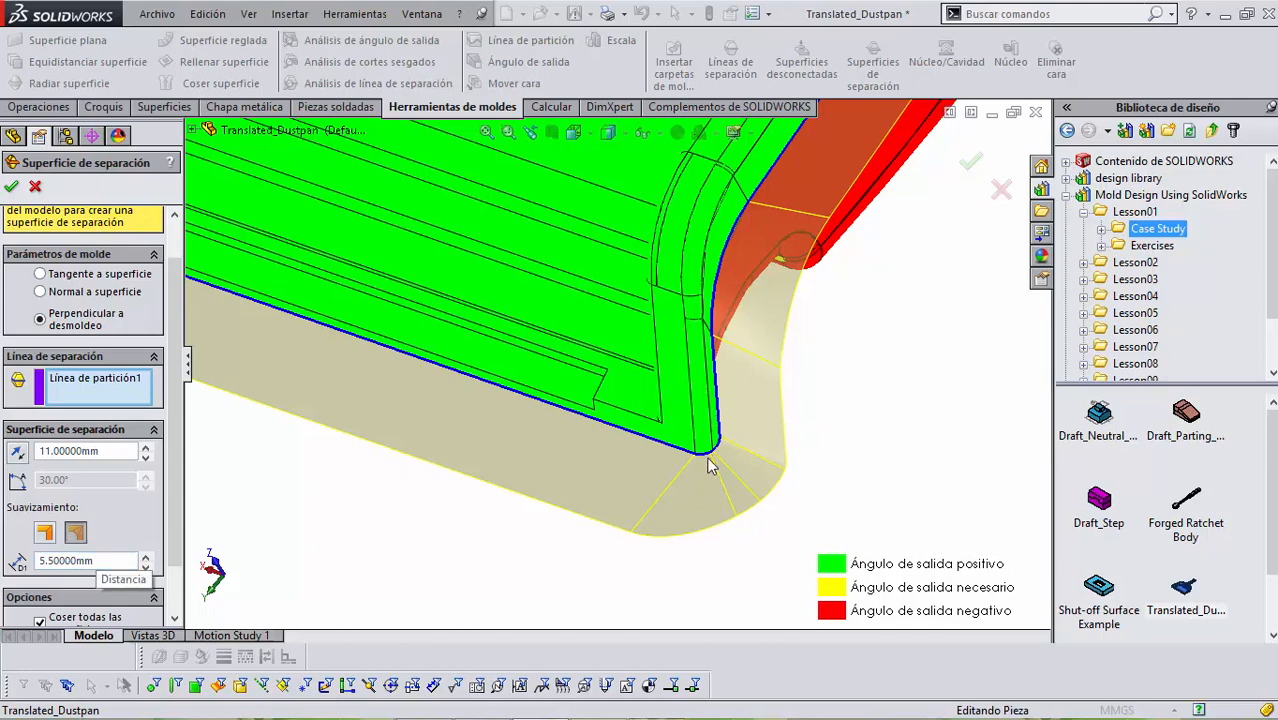
Accept the parting surface with all surfaces knitted, and inspect it from above and from the underside.
drag(175, 445, 173, 492)
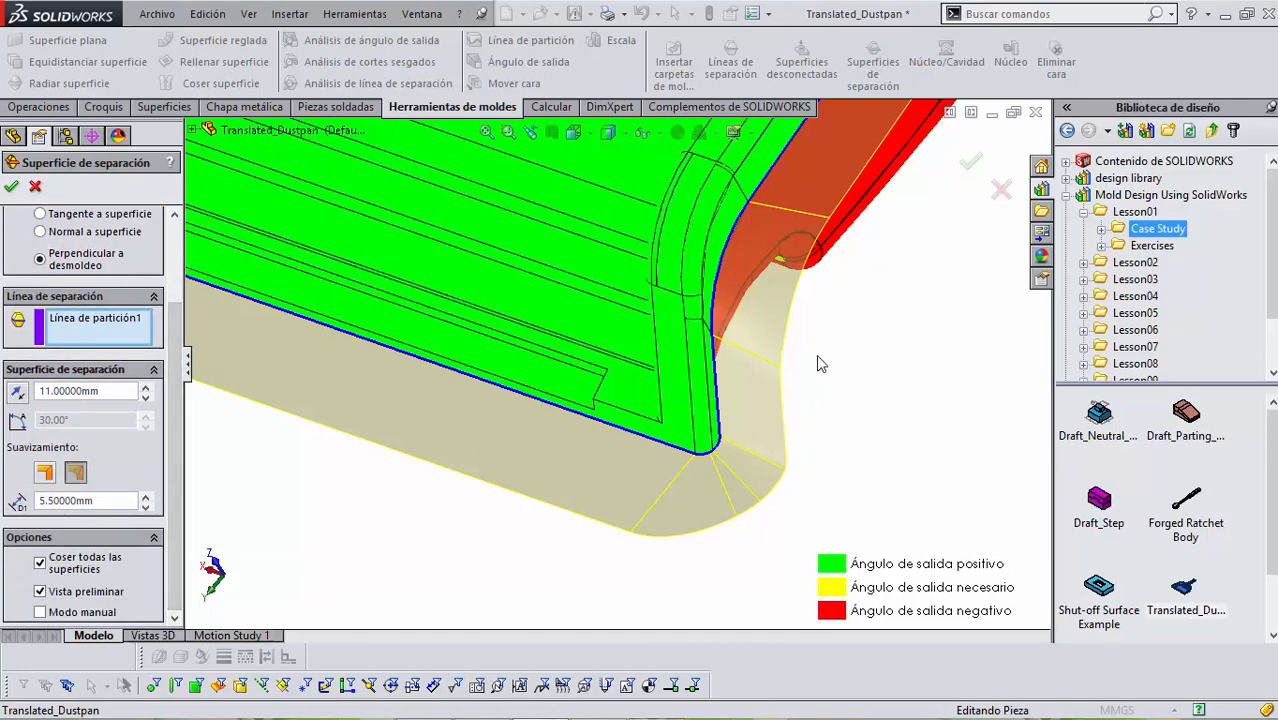
scroll(790, 320, up, 10)
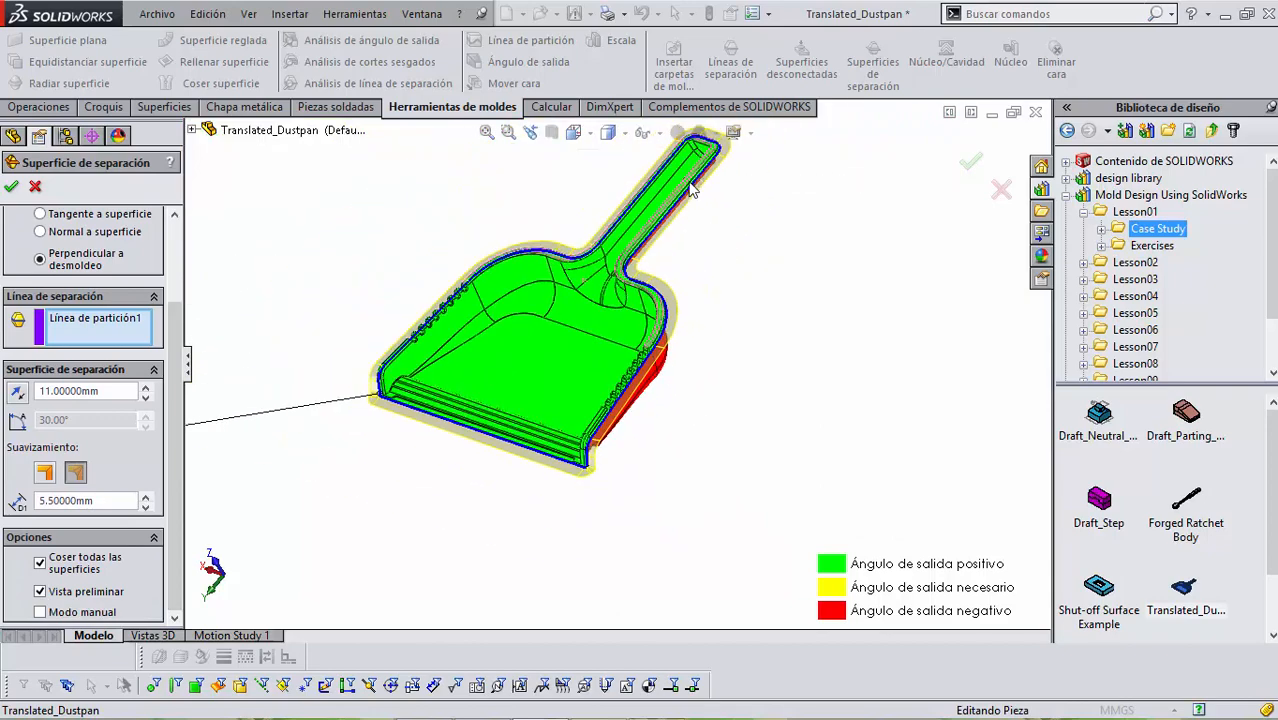
scroll(690, 185, up, 2)
scroll(690, 185, down, 2)
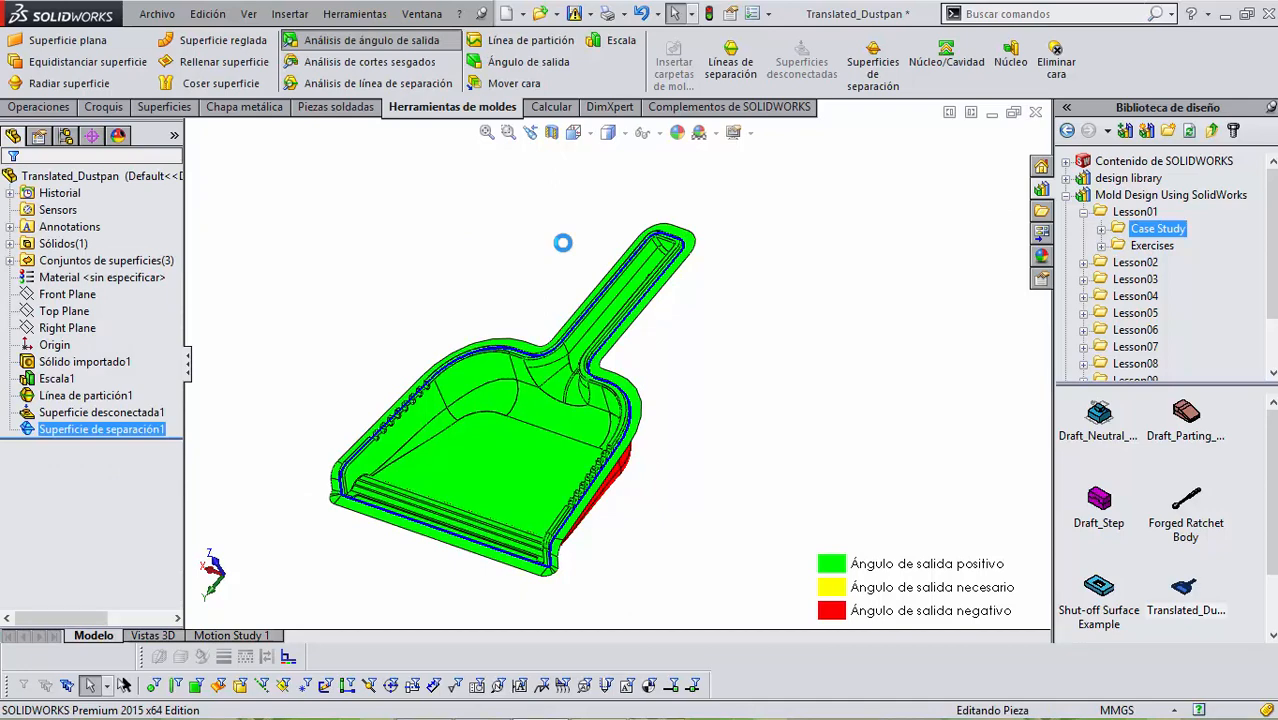
middle_drag(526, 219, 468, 337)
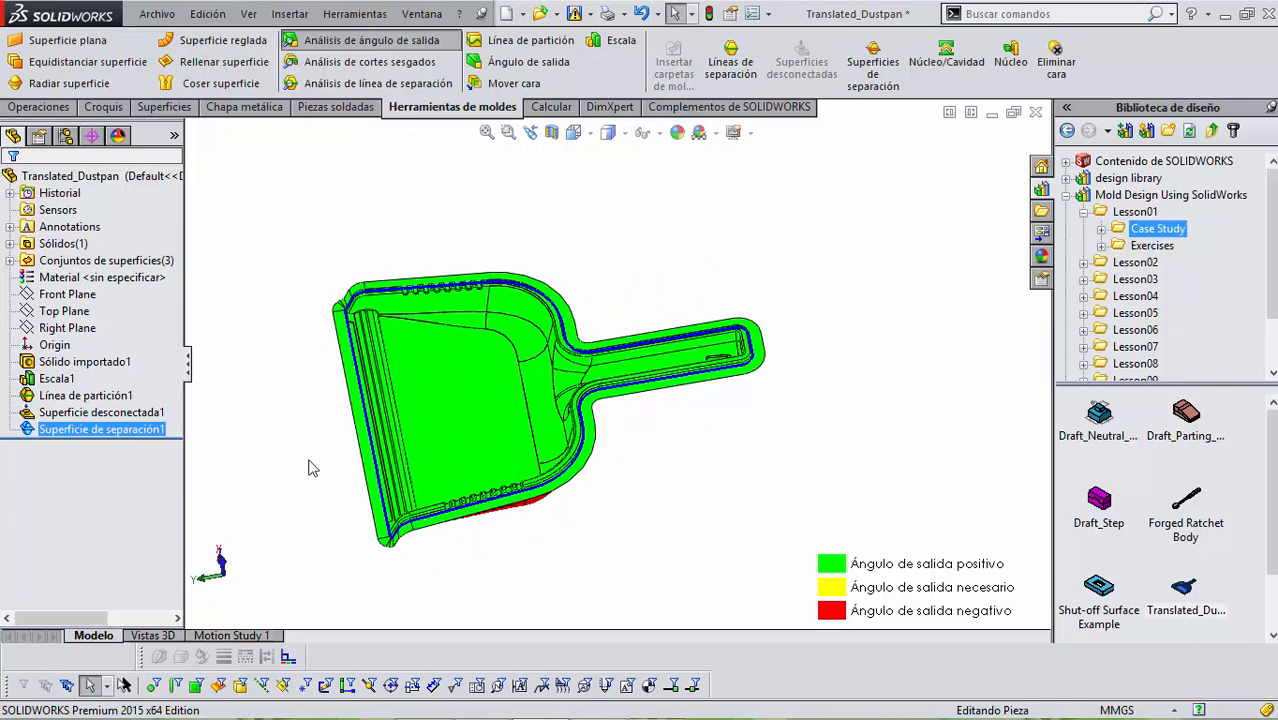
mouse_move(483, 391)
middle_drag(483, 398, 537, 424)
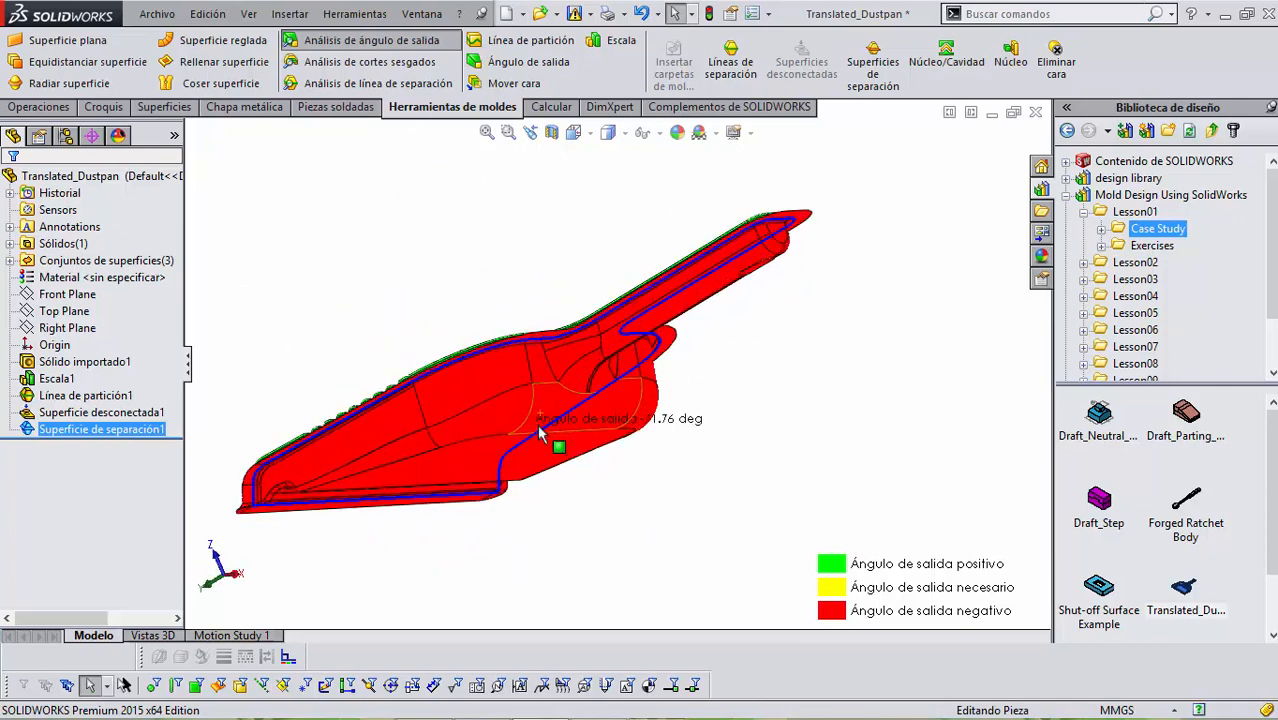
middle_drag(510, 372, 420, 224)
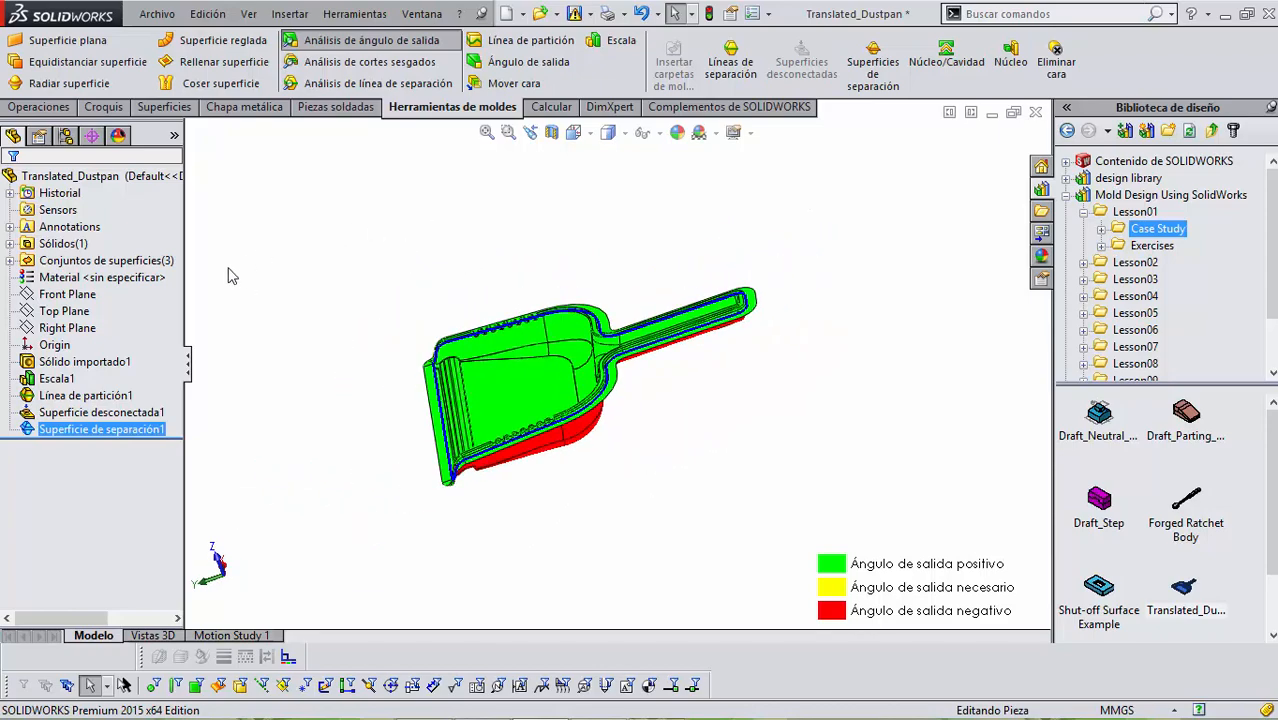
Start a reference plane offset from the narrow flat face that runs along the dustpan's rim and handle.
scroll(545, 322, down, 10)
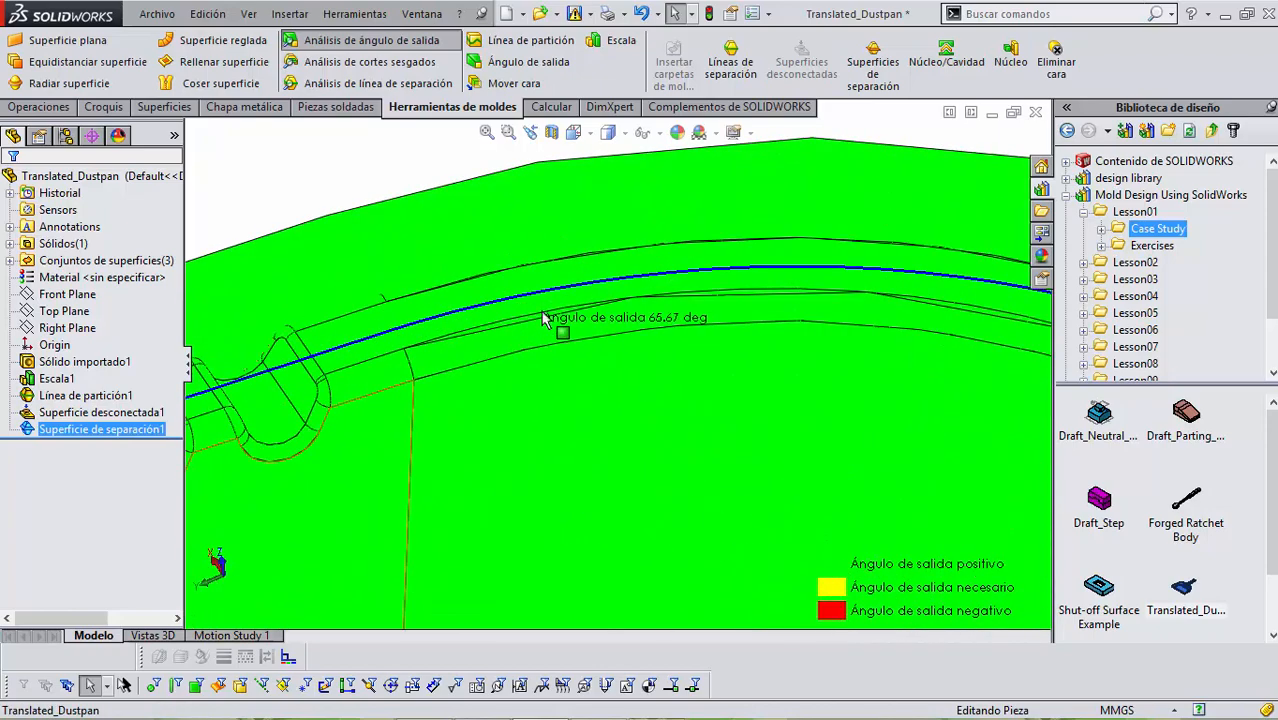
scroll(537, 310, down, 2)
click(530, 273)
scroll(617, 366, up, 8)
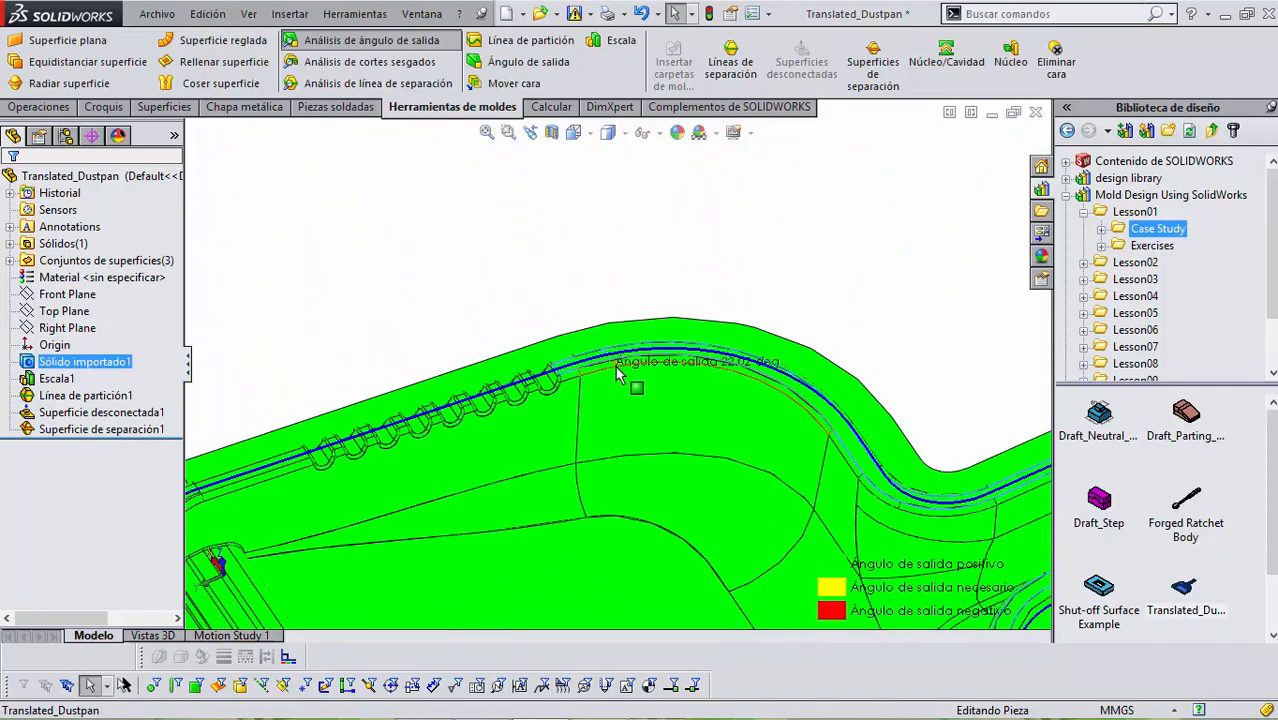
middle_drag(617, 373, 597, 218)
click(62, 110)
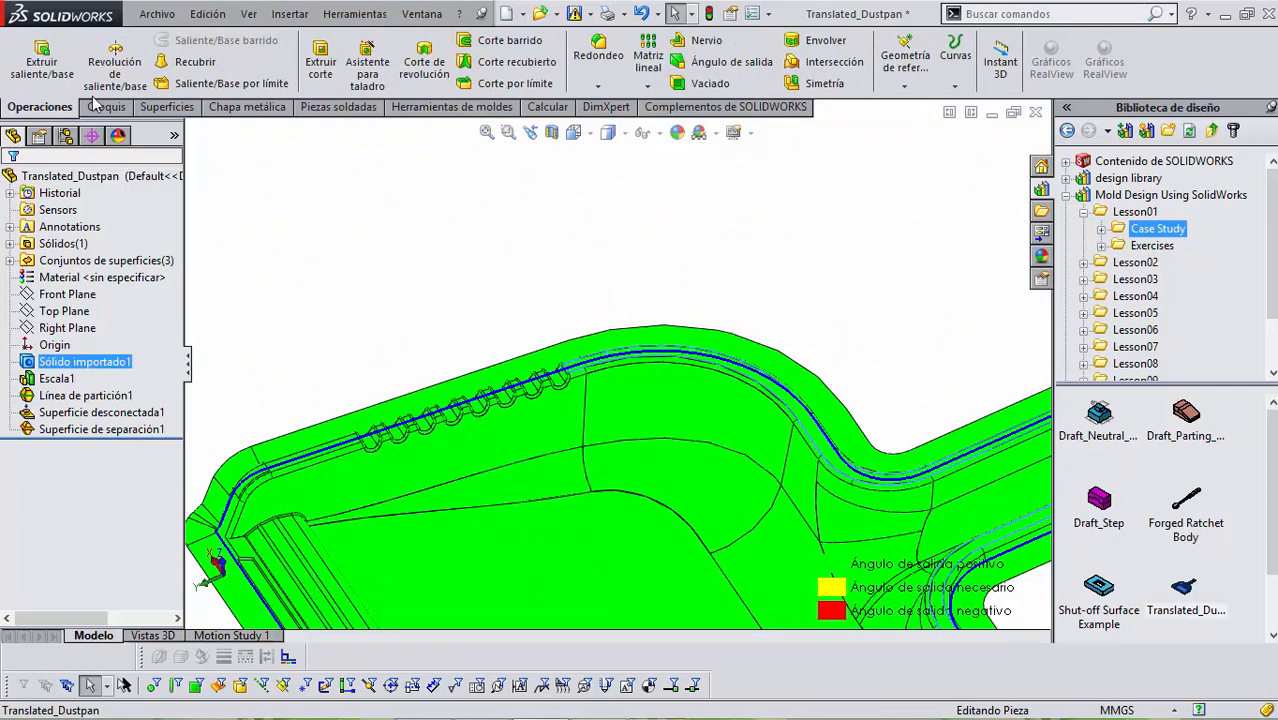
click(905, 86)
click(925, 105)
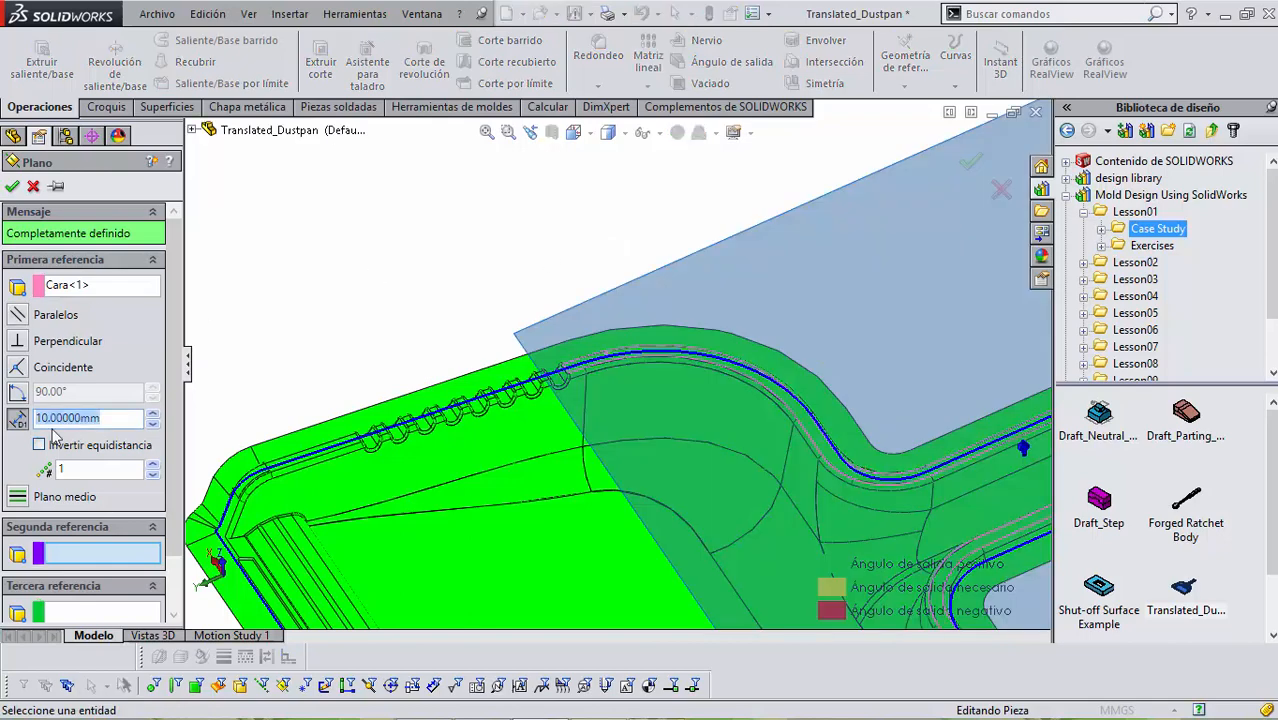
Set the reference plane's offset to 25 mm above the rim face and accept it.
text(25)
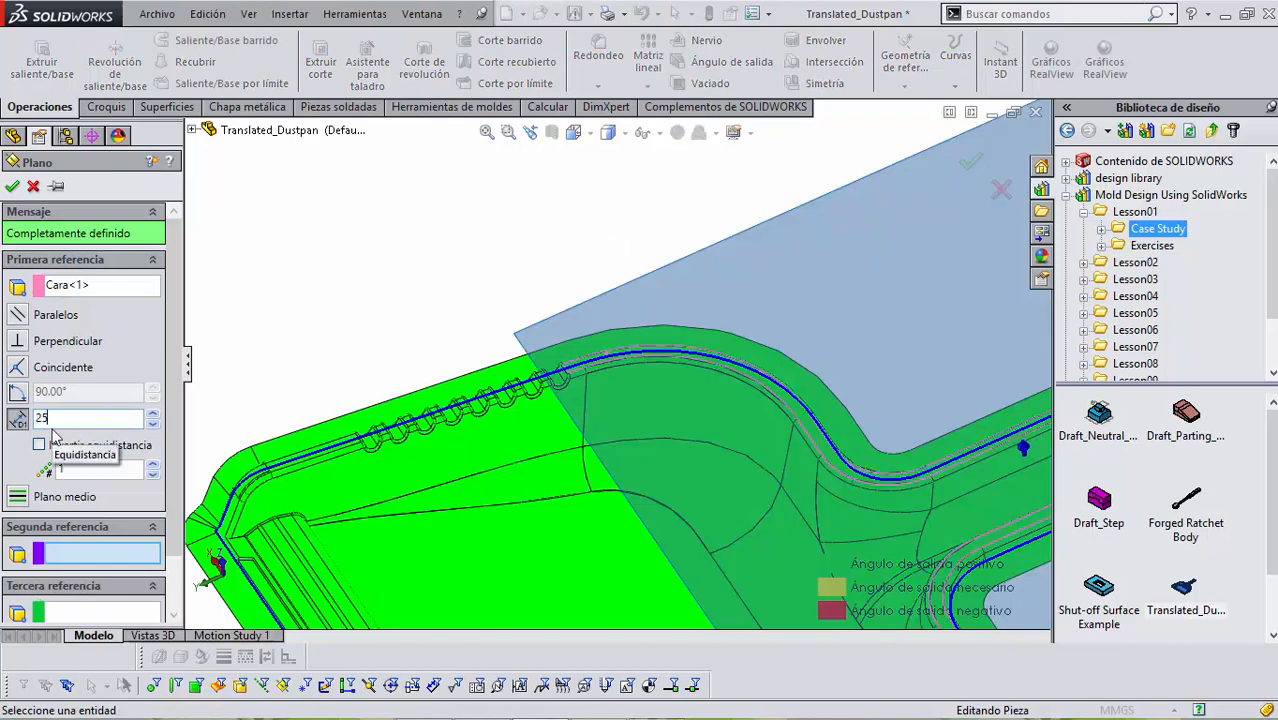
key(Return)
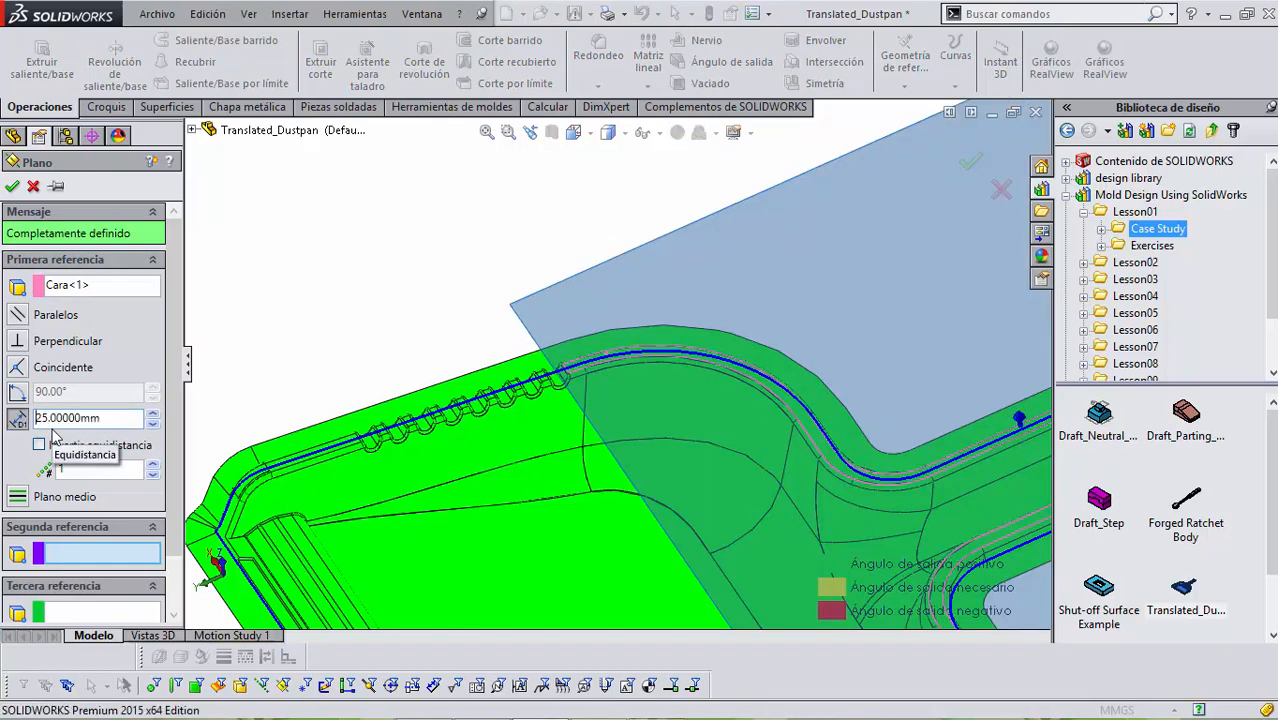
scroll(495, 372, up, 5)
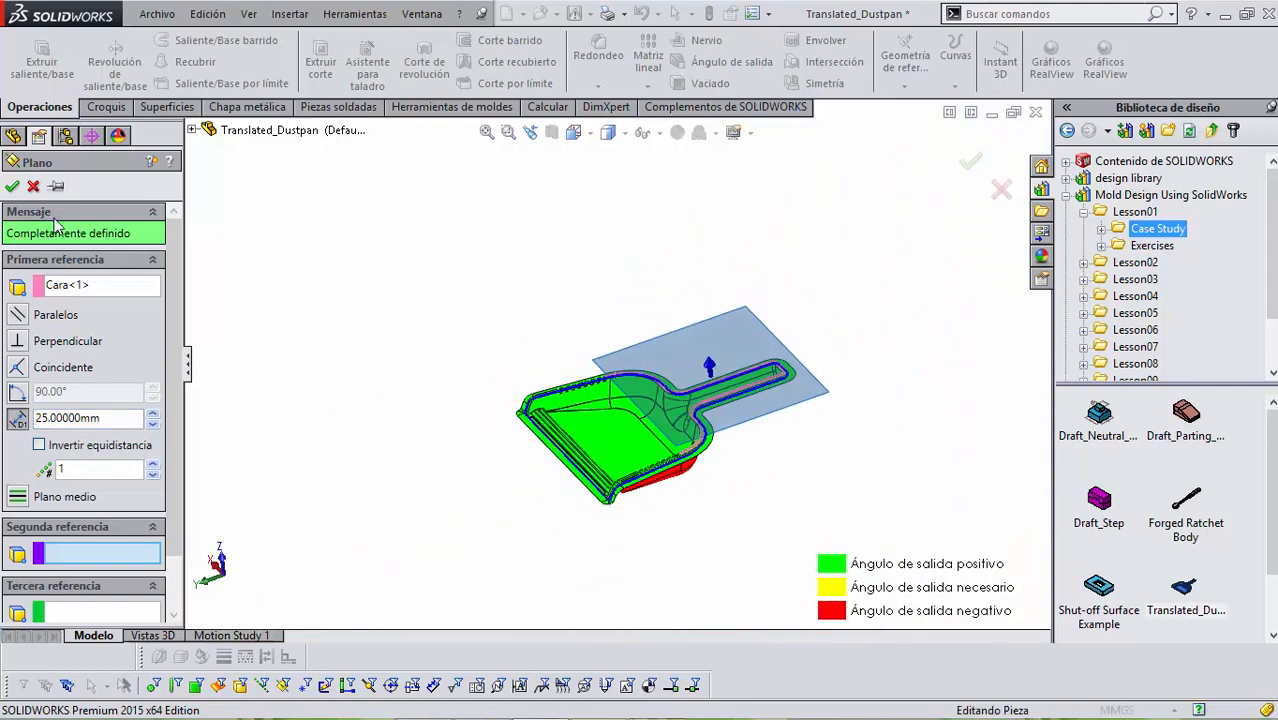
middle_drag(772, 466, 820, 394)
click(12, 187)
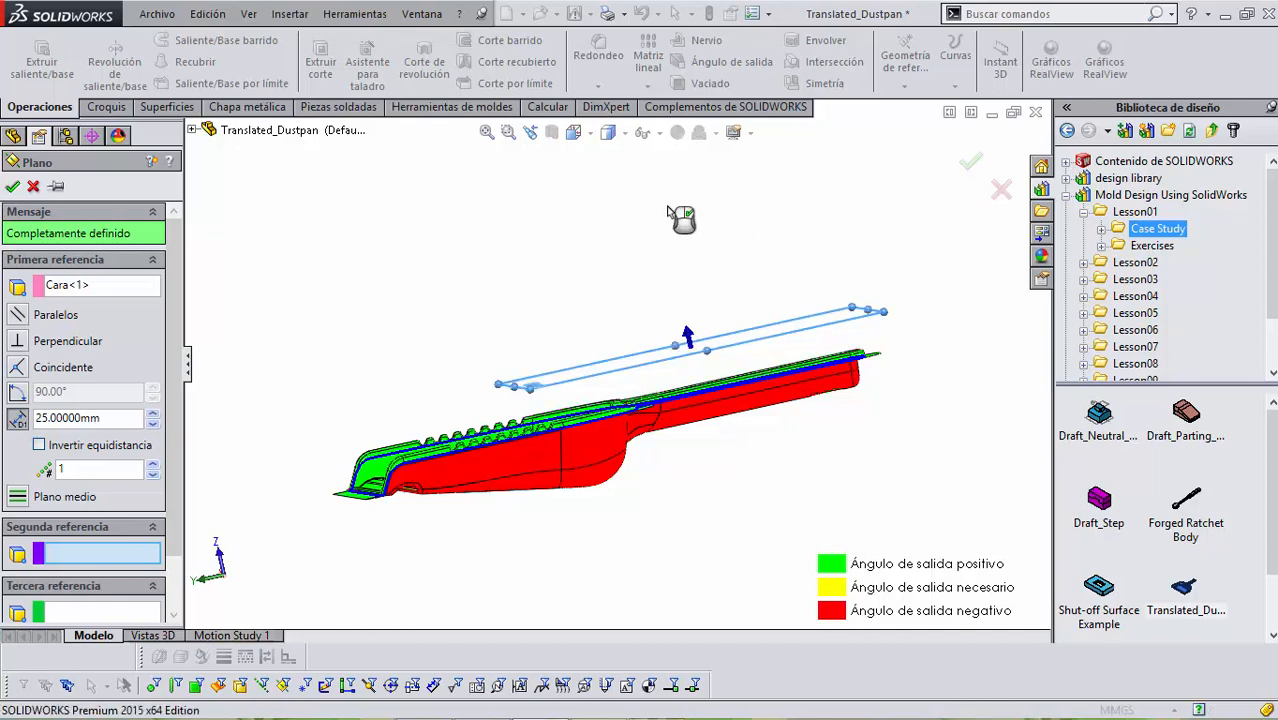
middle_drag(659, 226, 736, 277)
right_click(736, 280)
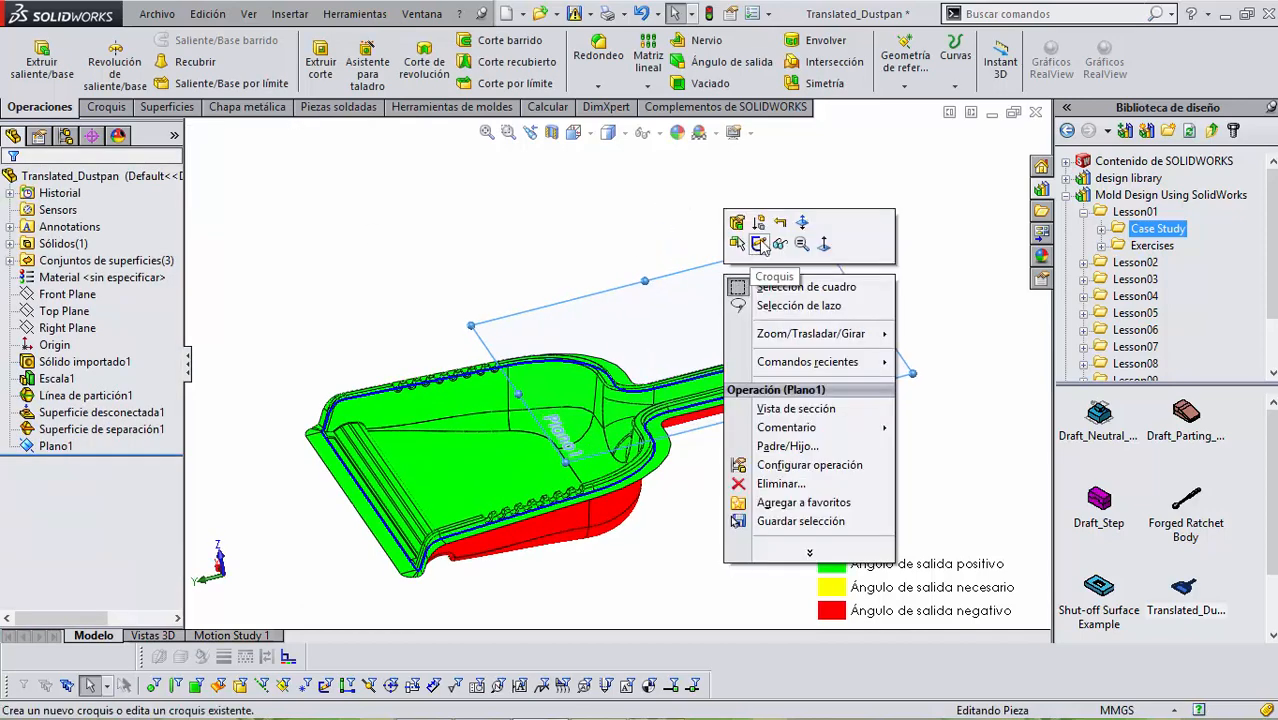
click(606, 251)
mouse_move(607, 251)
middle_down()
mouse_move(581, 226)
mouse_move(593, 264)
middle_up()
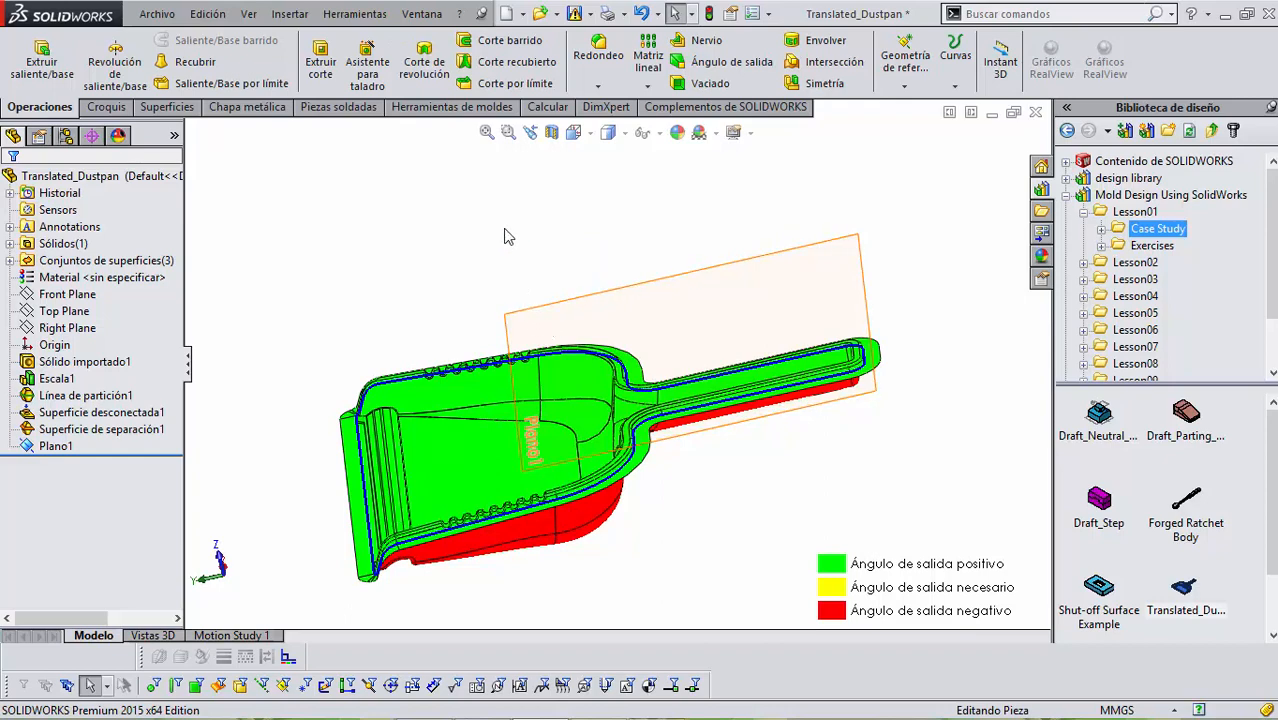
mouse_move(508, 234)
middle_down()
mouse_move(556, 209)
mouse_move(525, 225)
middle_up()
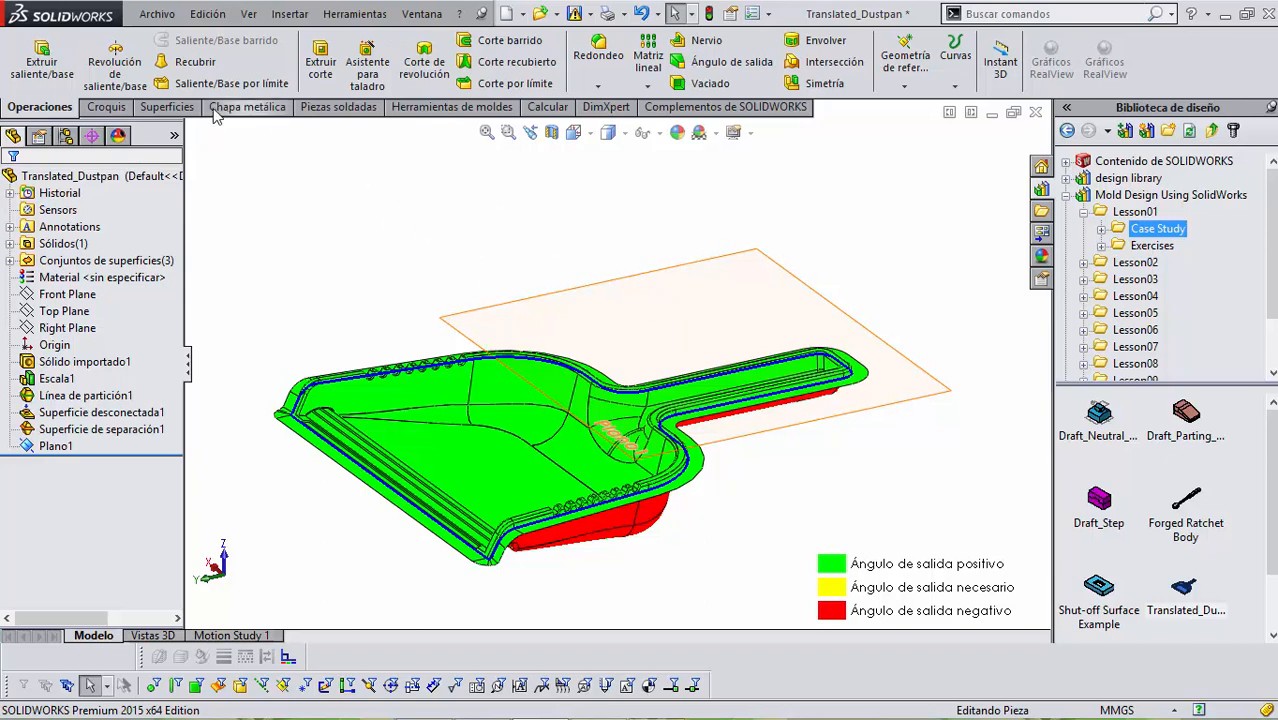
Start the core/cavity split and open its cross-section sketch on the new plane above the dustpan.
click(446, 108)
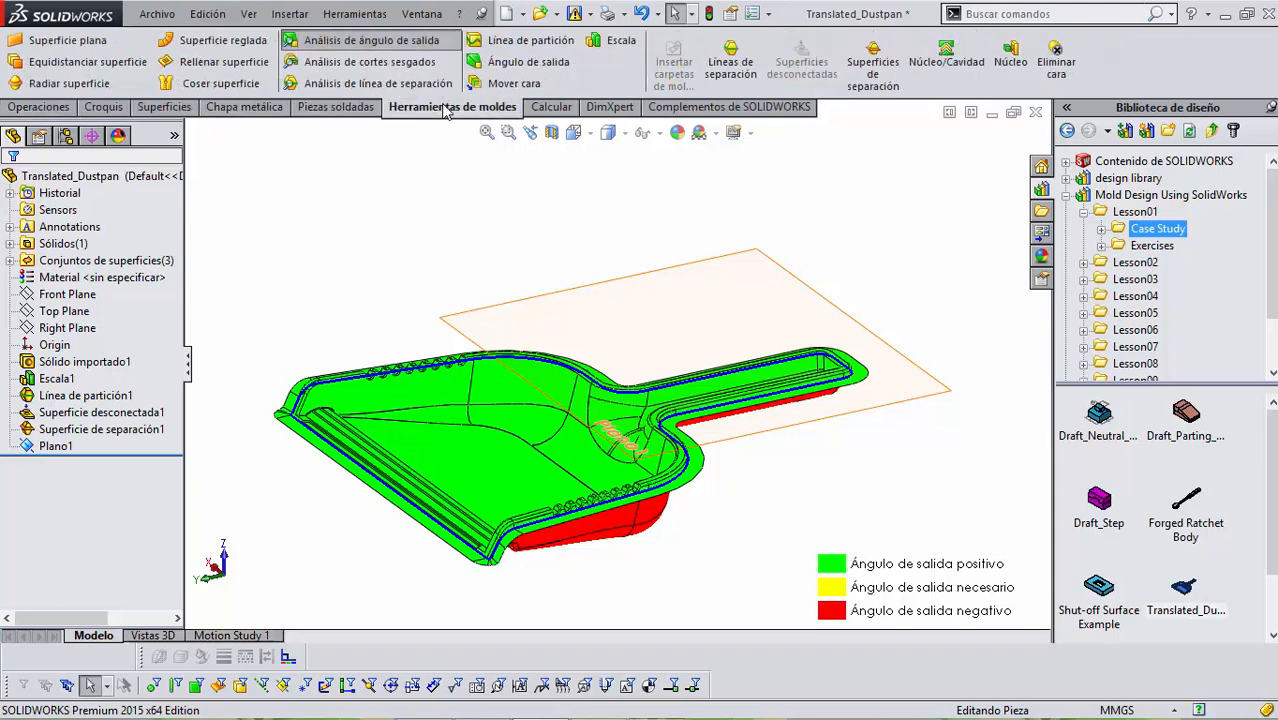
click(932, 58)
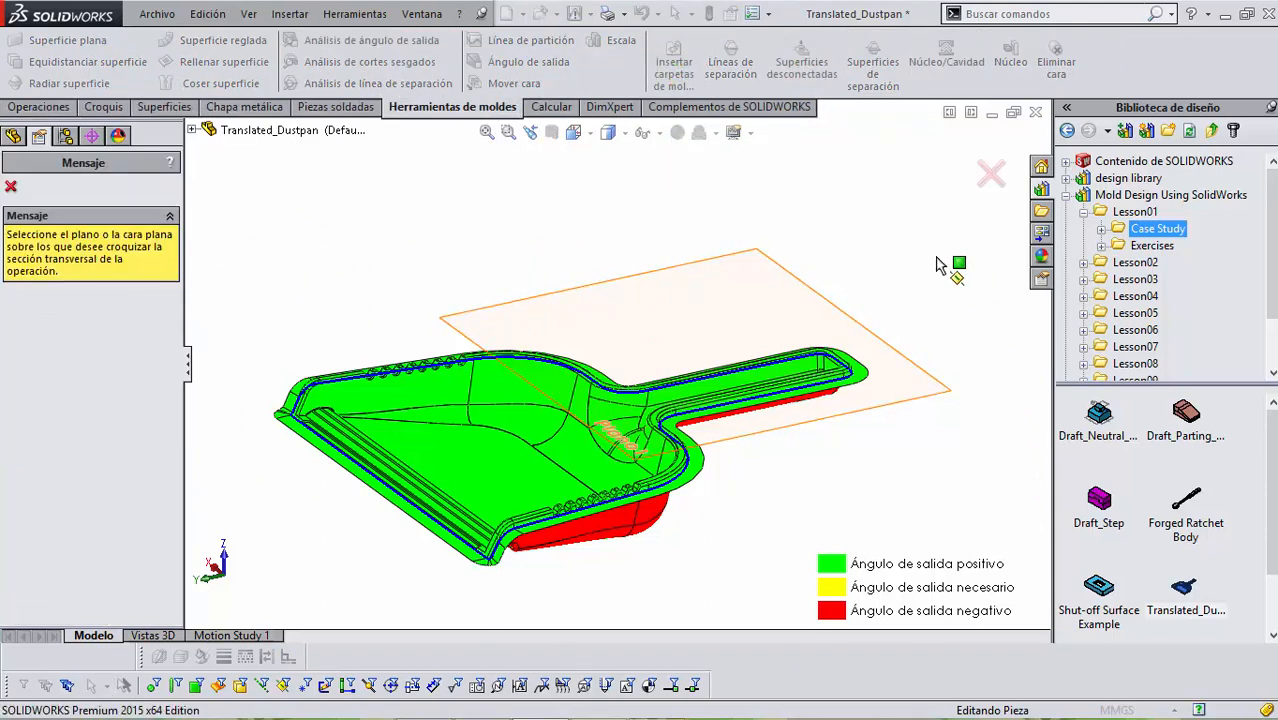
scroll(653, 213, up, 1)
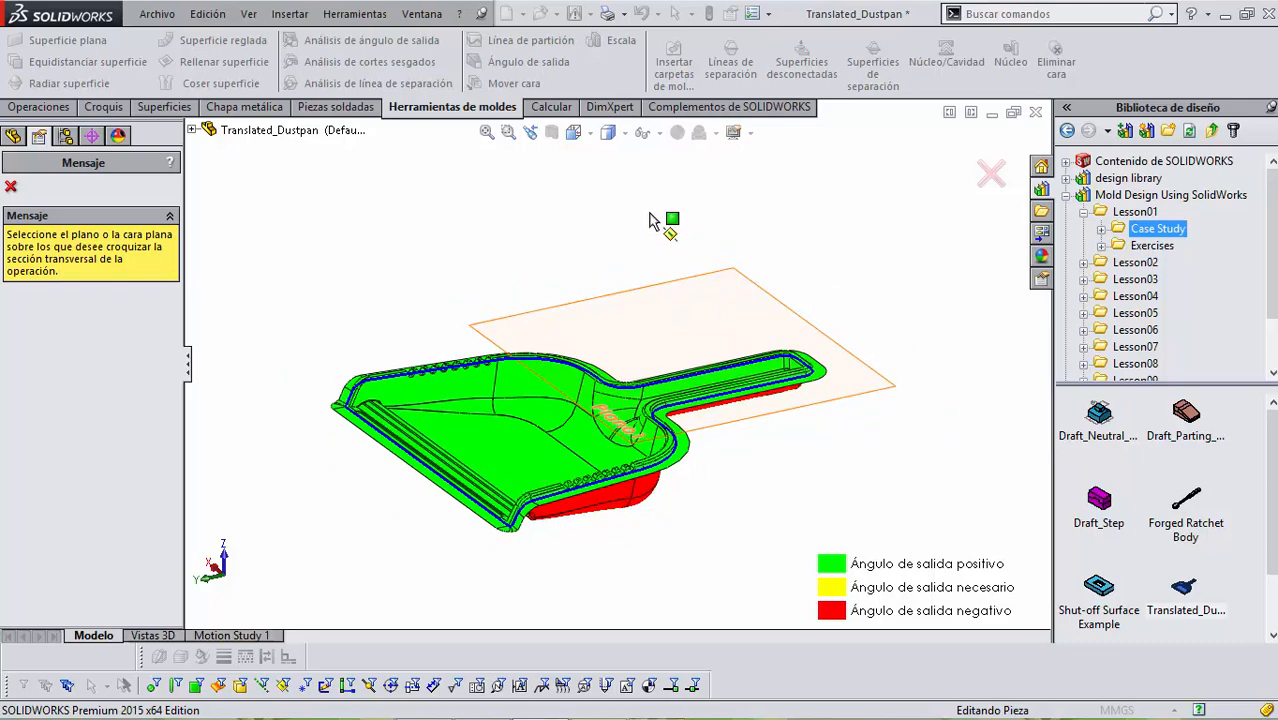
middle_drag(651, 217, 640, 255)
click(682, 288)
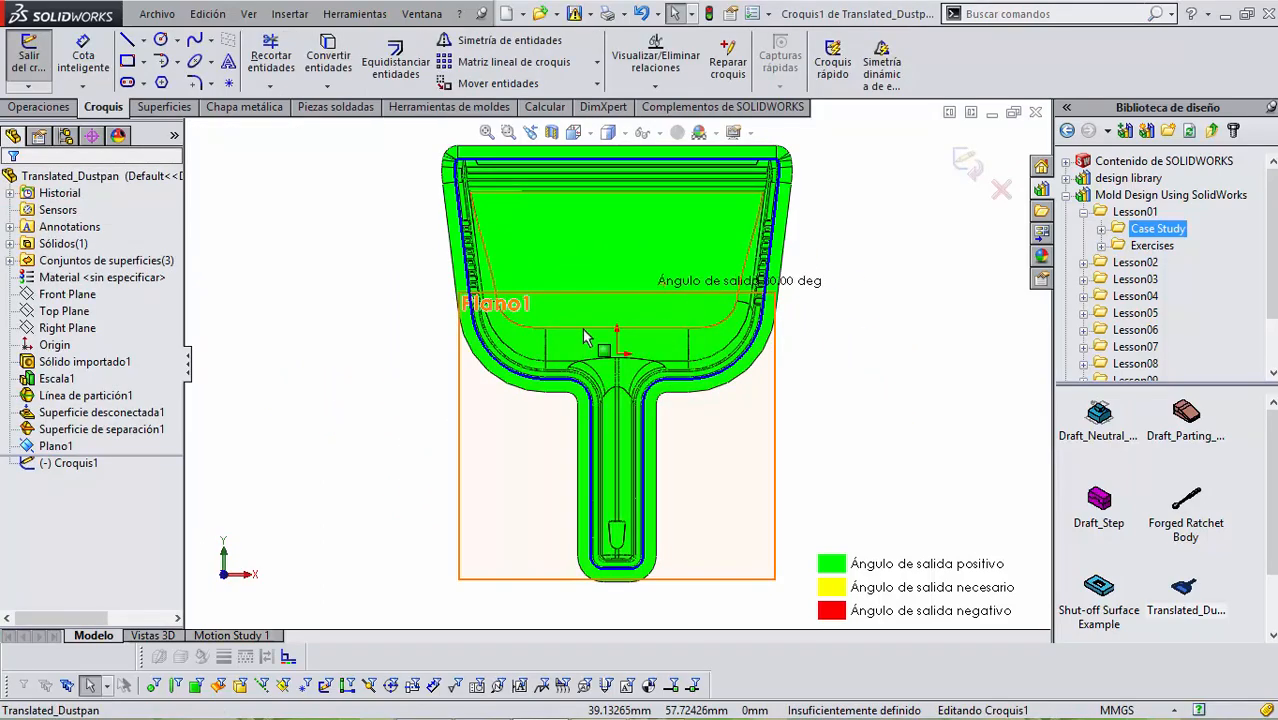
Sketch a center rectangle about 443 by 418 mm around the dustpan, centered on the origin.
click(143, 61)
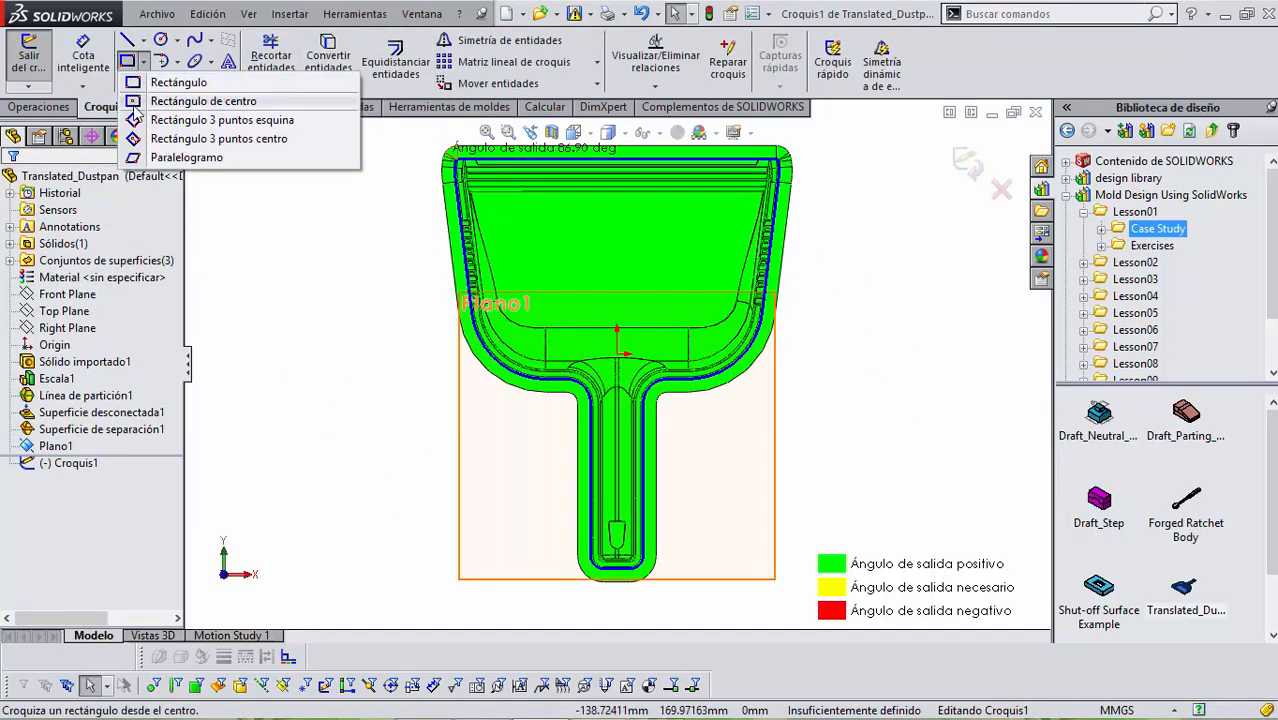
click(134, 107)
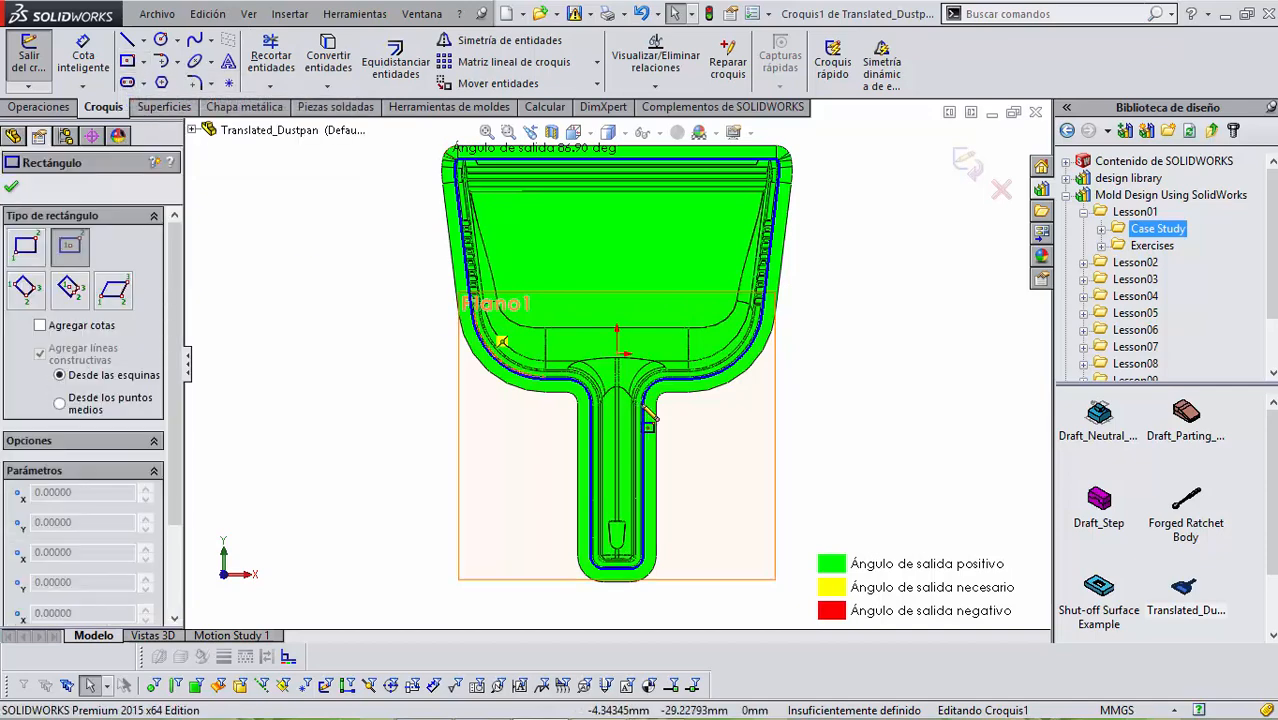
click(617, 355)
scroll(798, 512, up, 2)
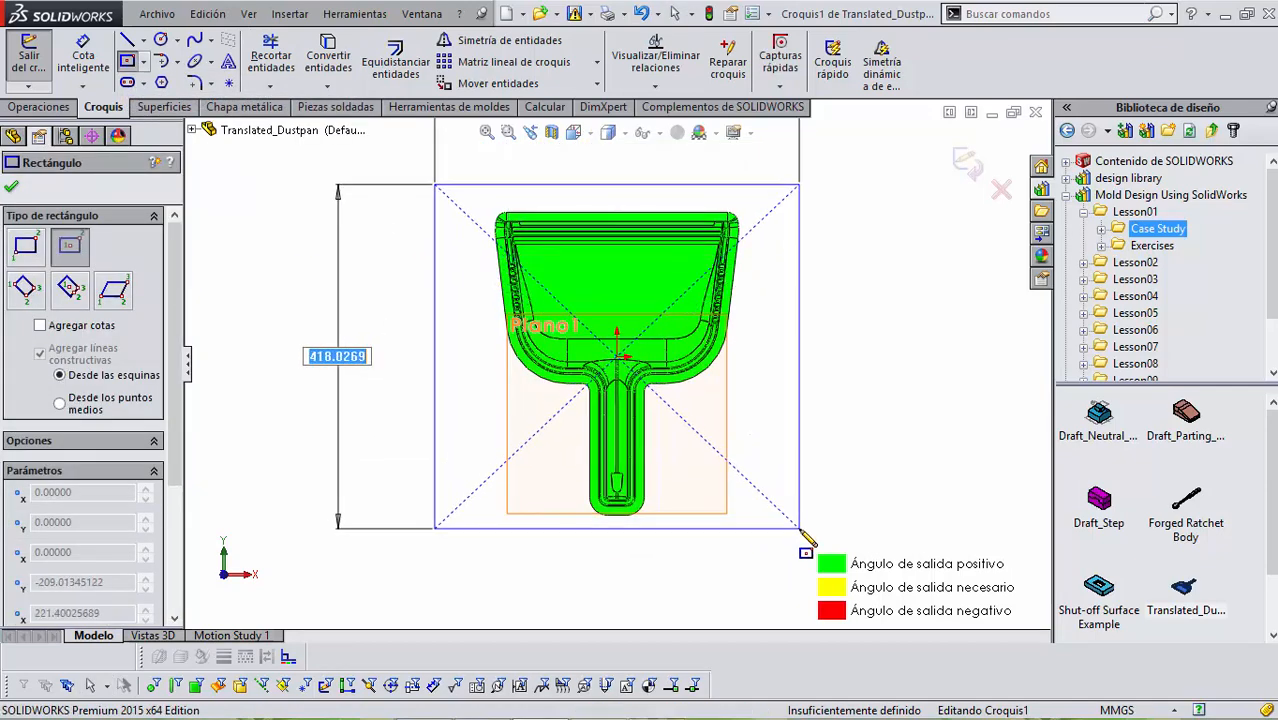
click(799, 527)
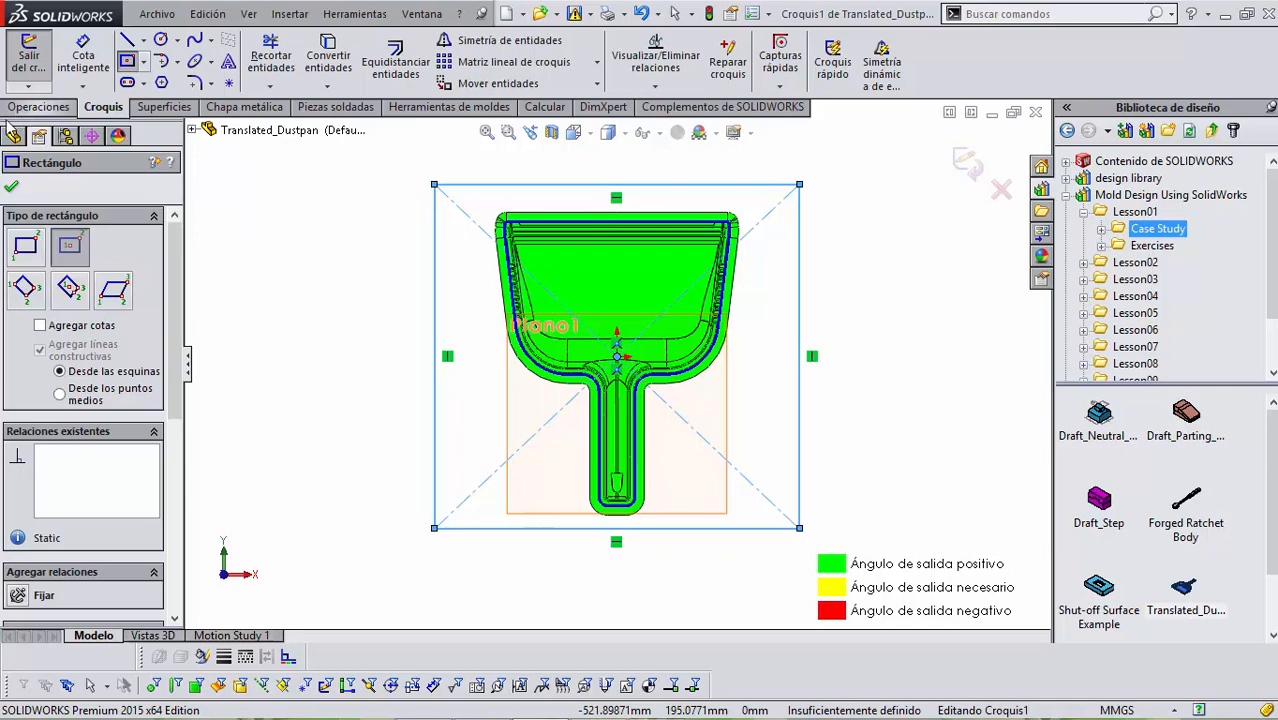
Dimension the rectangle's horizontal side and set it to 360 mm.
key(s)
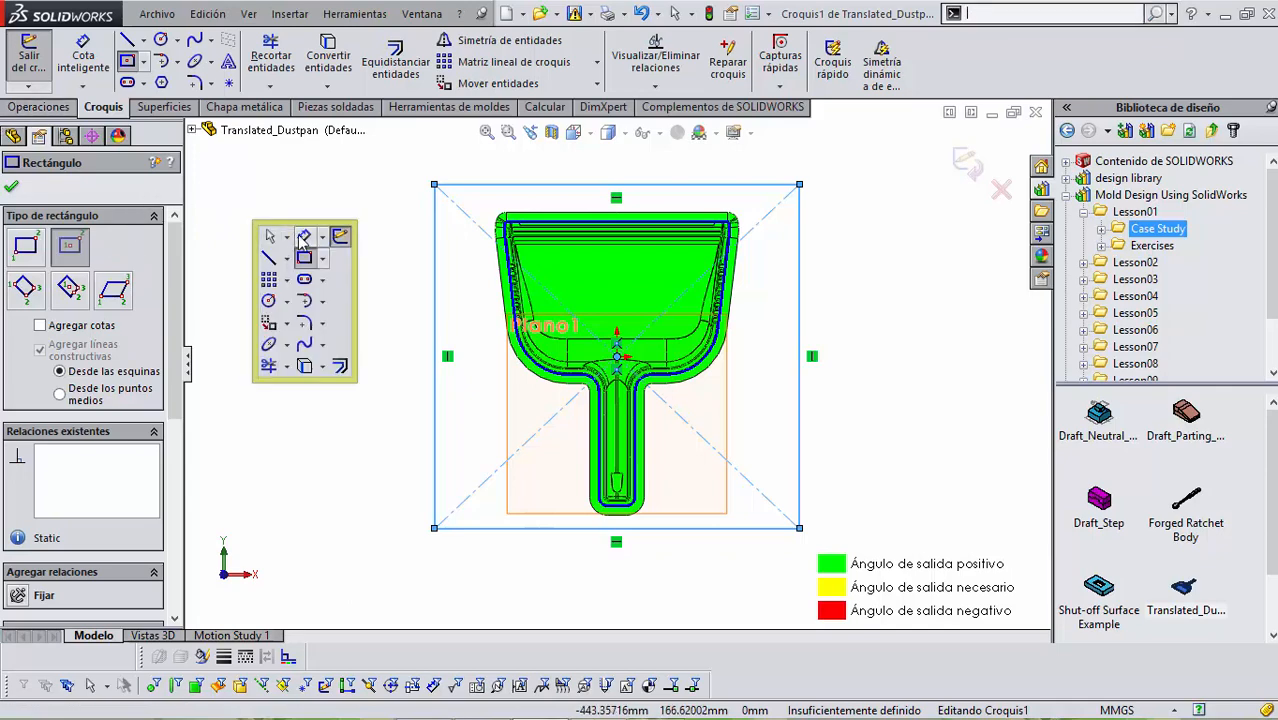
click(303, 237)
click(600, 185)
click(599, 163)
text(3)
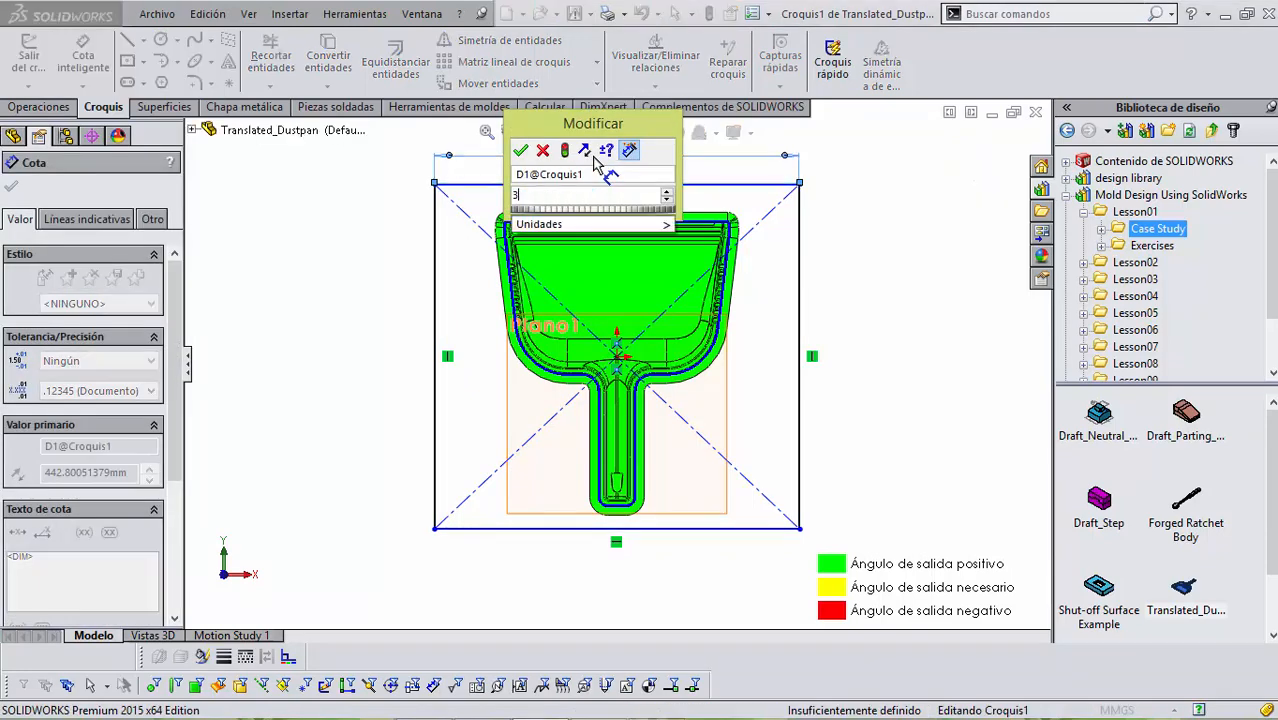
text(60)
key(Return)
Dimension the rectangle's vertical side at 410 mm and finish the block sketch.
click(766, 280)
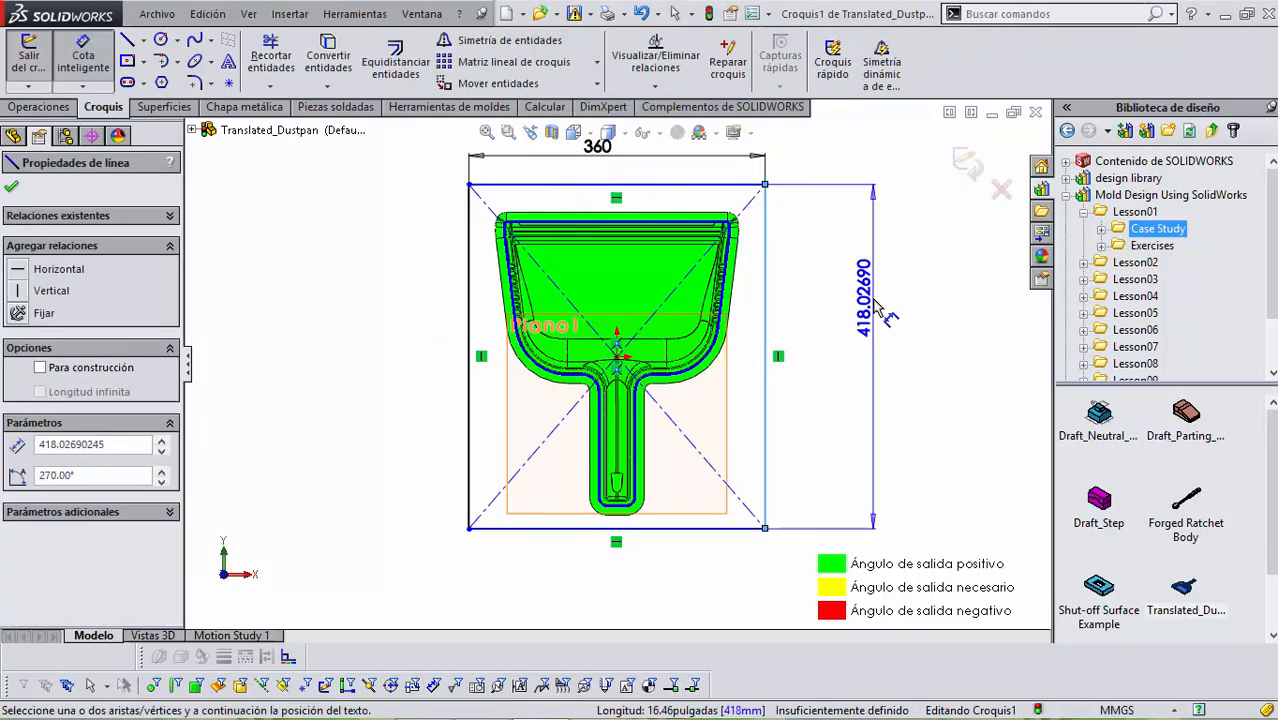
click(876, 310)
text(410)
key(Return)
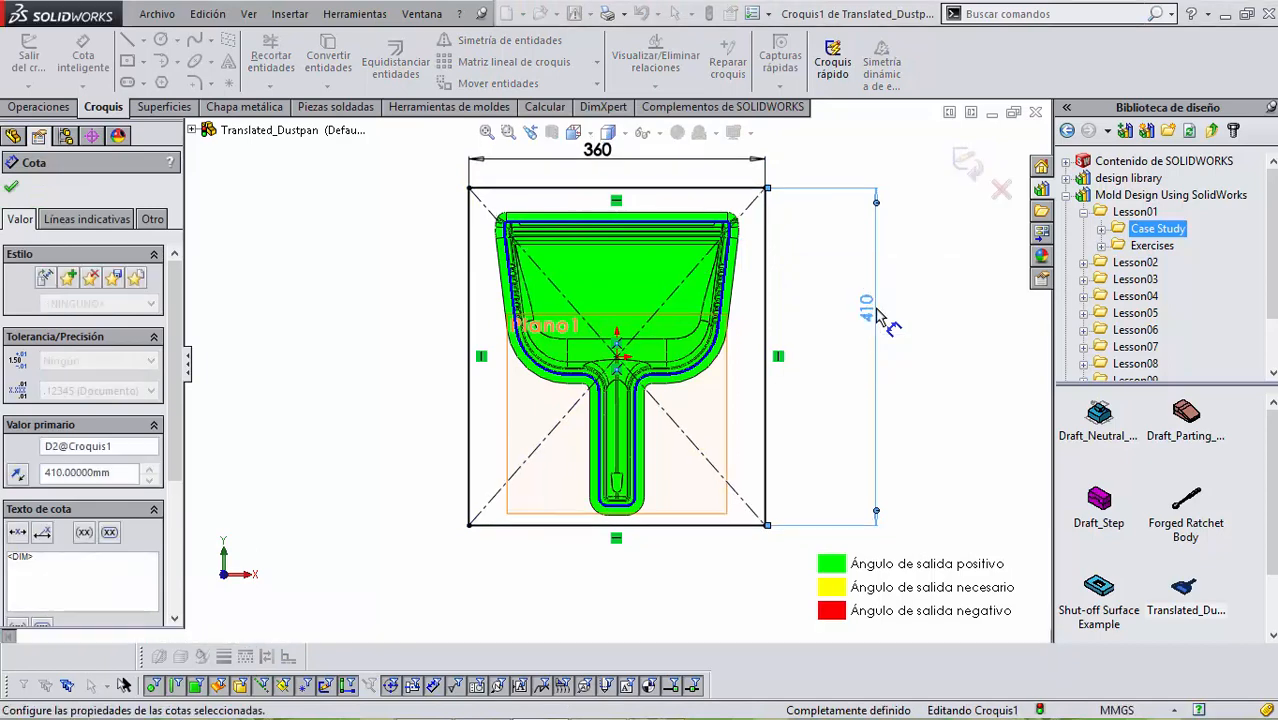
scroll(816, 434, up, 3)
mouse_move(924, 294)
middle_down()
mouse_move(904, 251)
mouse_move(880, 272)
mouse_move(899, 280)
middle_up()
click(980, 175)
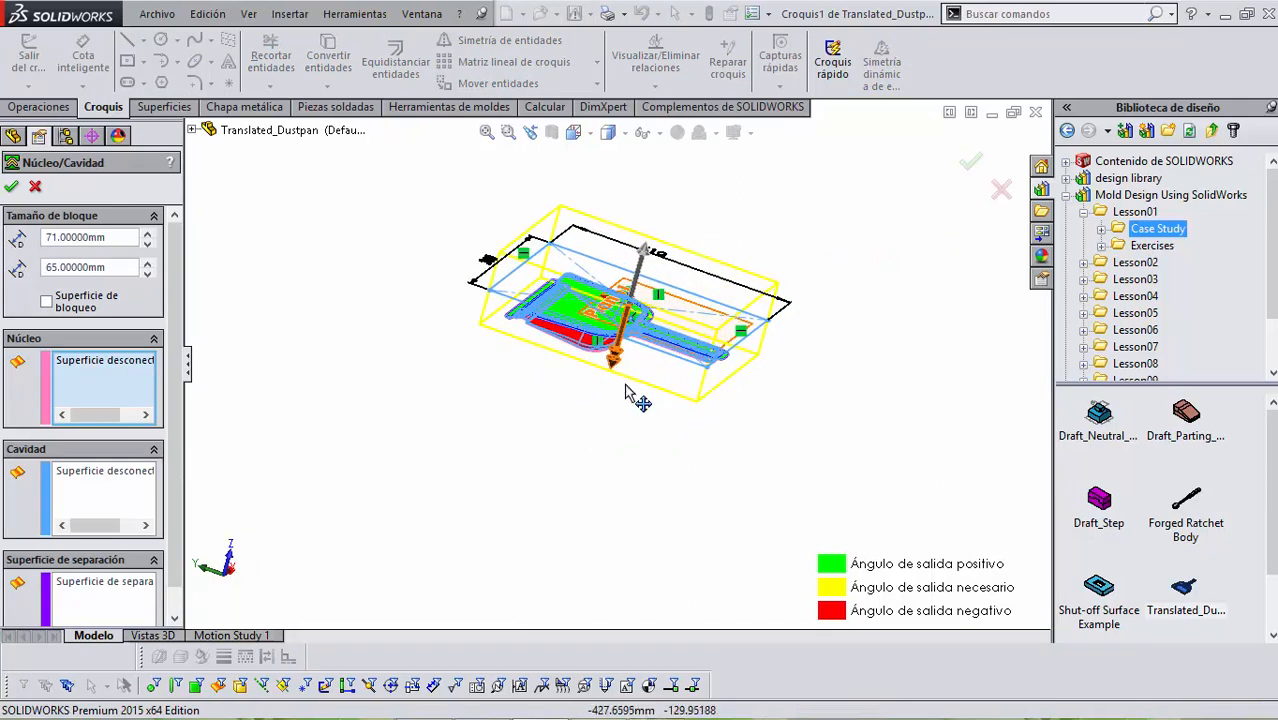
Stretch the mold block's lower depth to 113 mm directly in the preview.
mouse_move(625, 393)
middle_down()
mouse_move(630, 370)
mouse_move(615, 385)
middle_up()
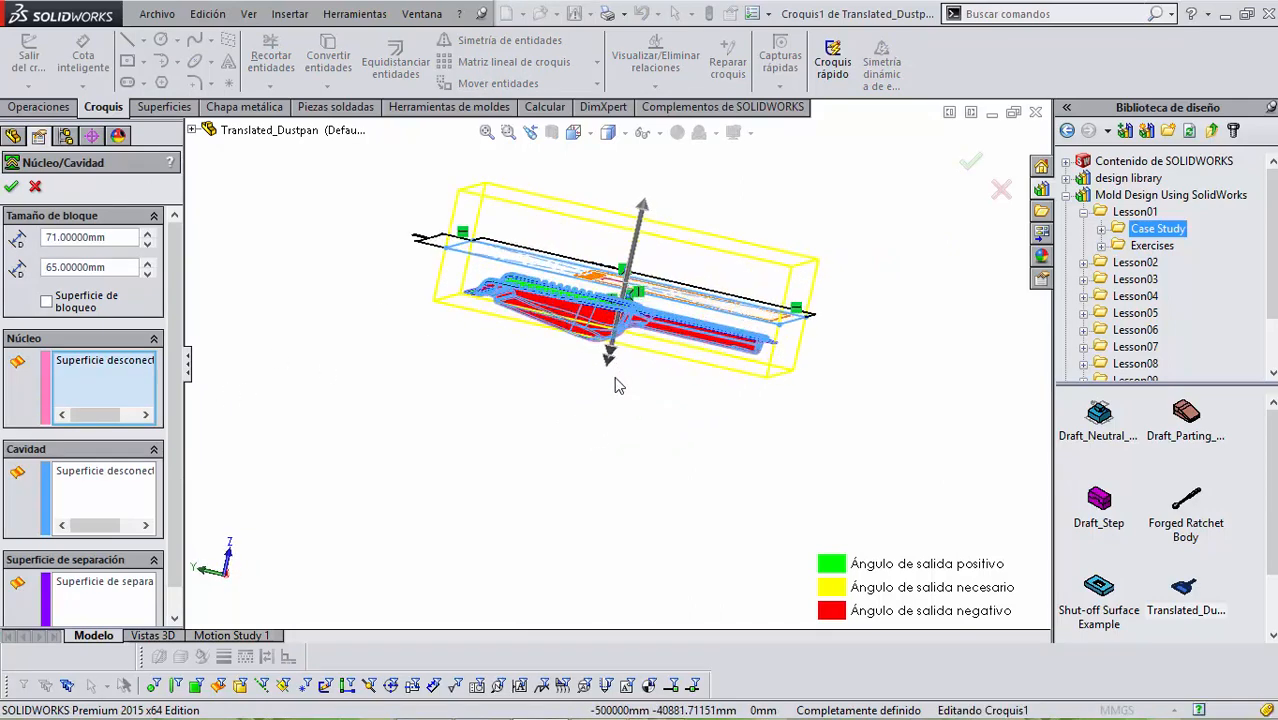
scroll(616, 382, down, 1)
drag(609, 357, 598, 398)
scroll(608, 370, up, 2)
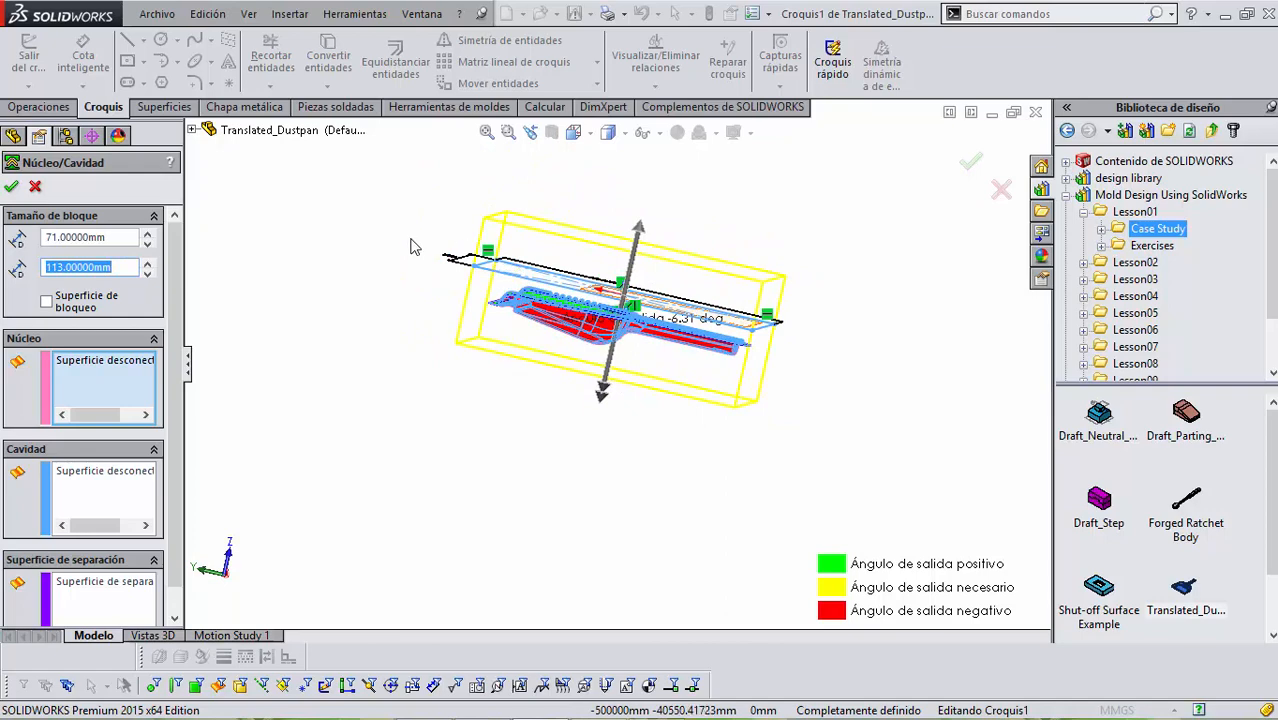
Set the mold block's depths to 75 mm above and 125 mm below the sketch plane.
drag(128, 237, 26, 216)
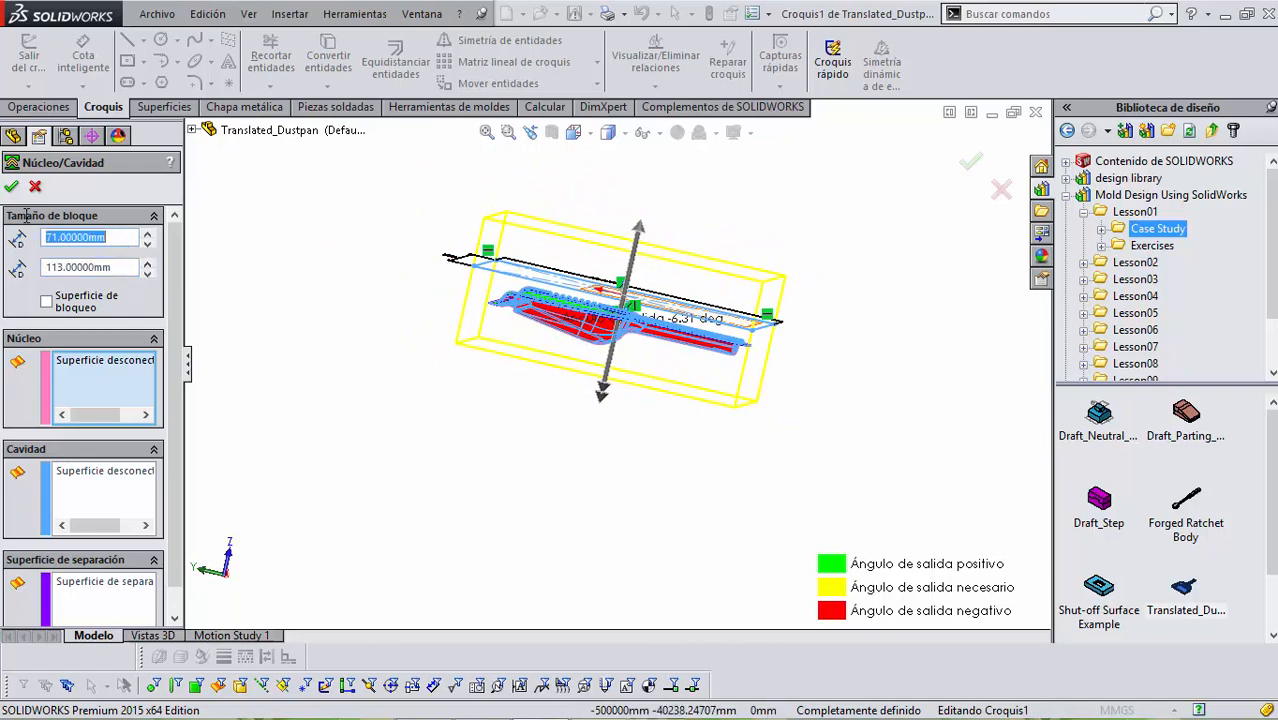
text(75)
key(Return)
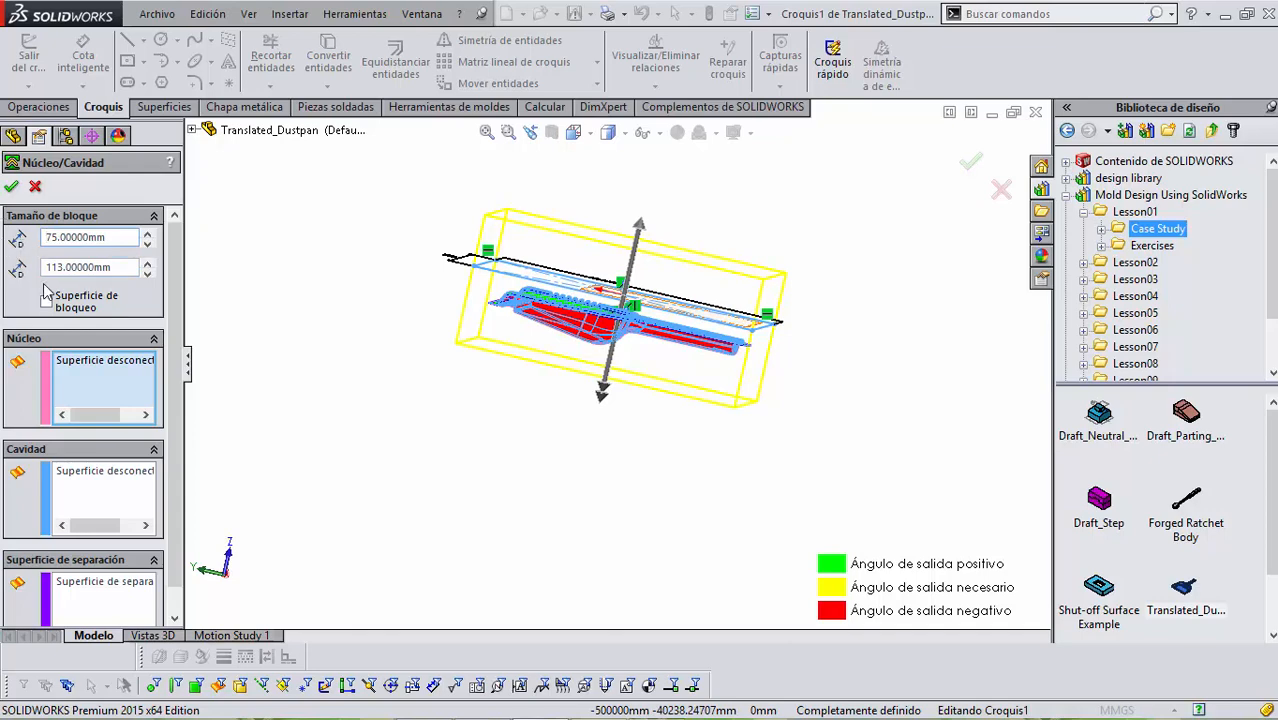
drag(110, 268, 44, 267)
text(125)
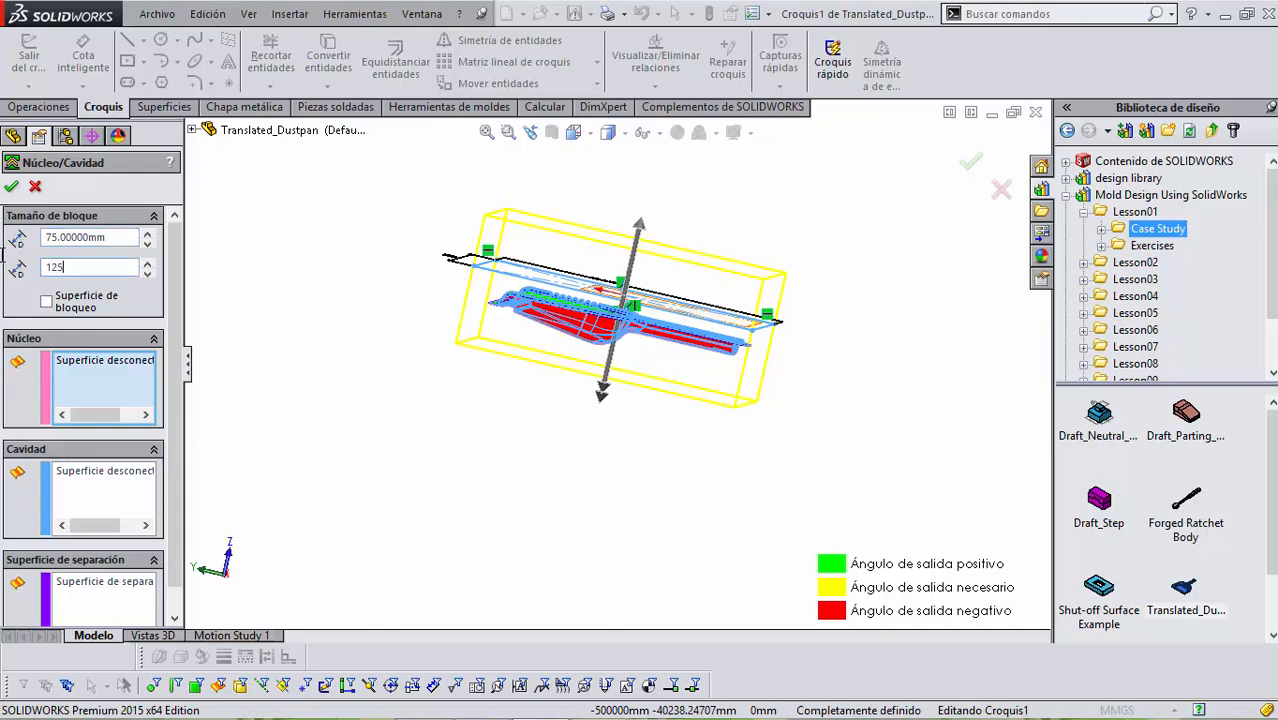
key(Return)
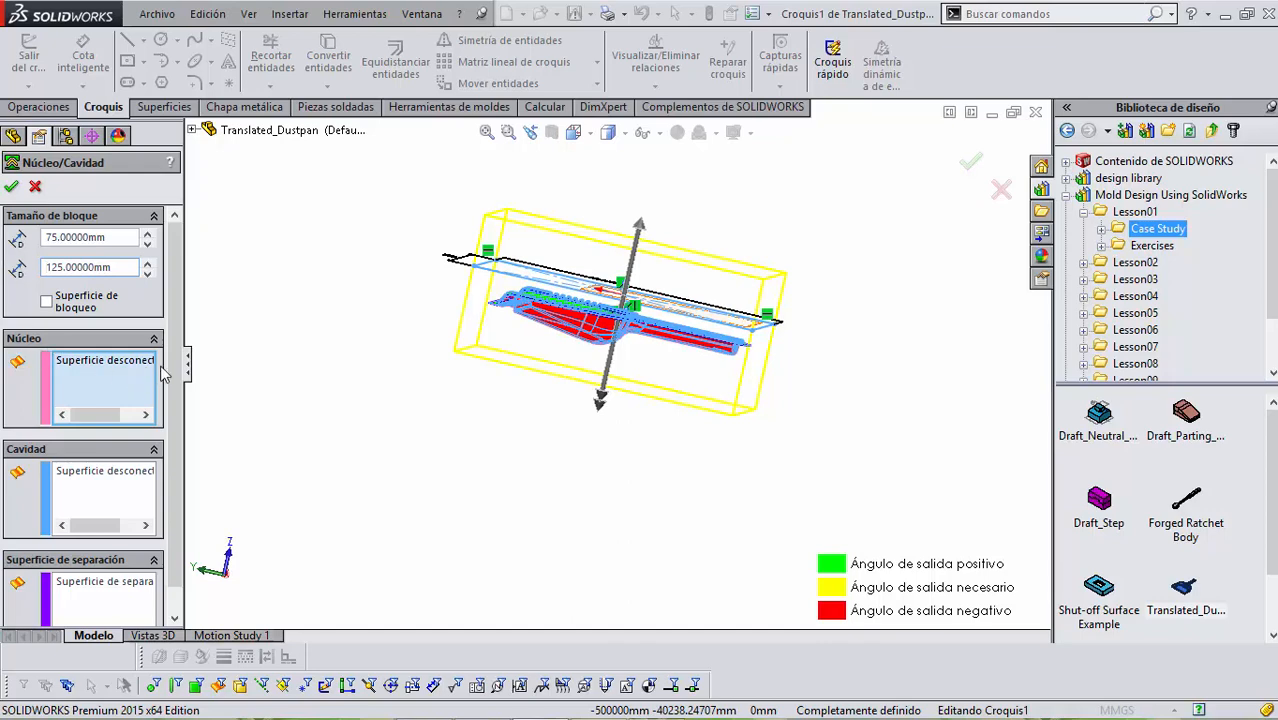
Enable the interlock surface option for the core/cavity block.
scroll(161, 367, down, 1)
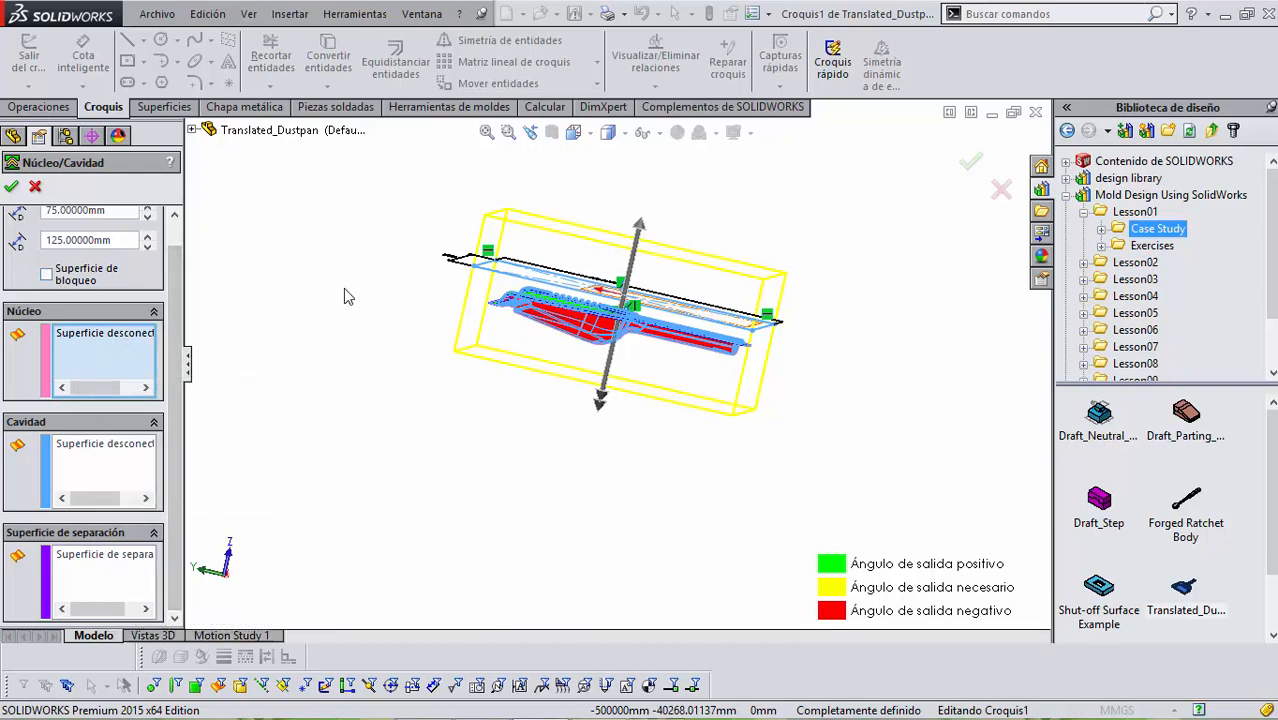
scroll(760, 322, down, 5)
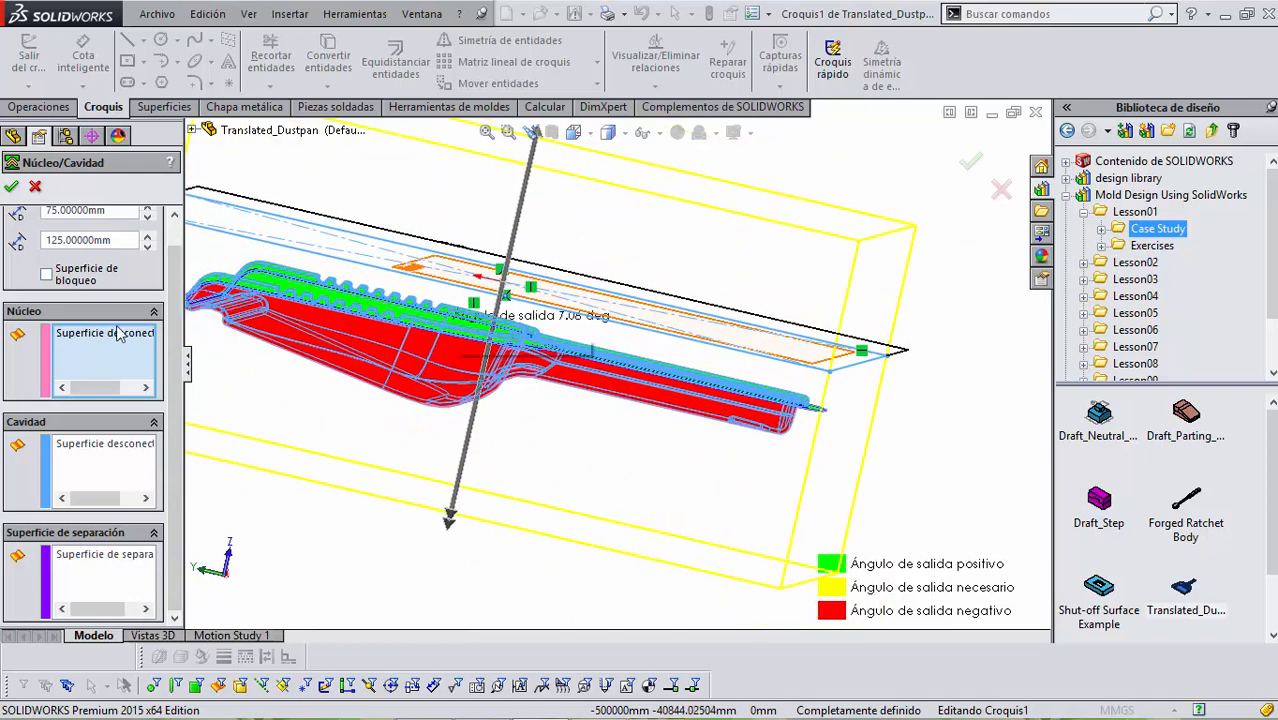
click(45, 275)
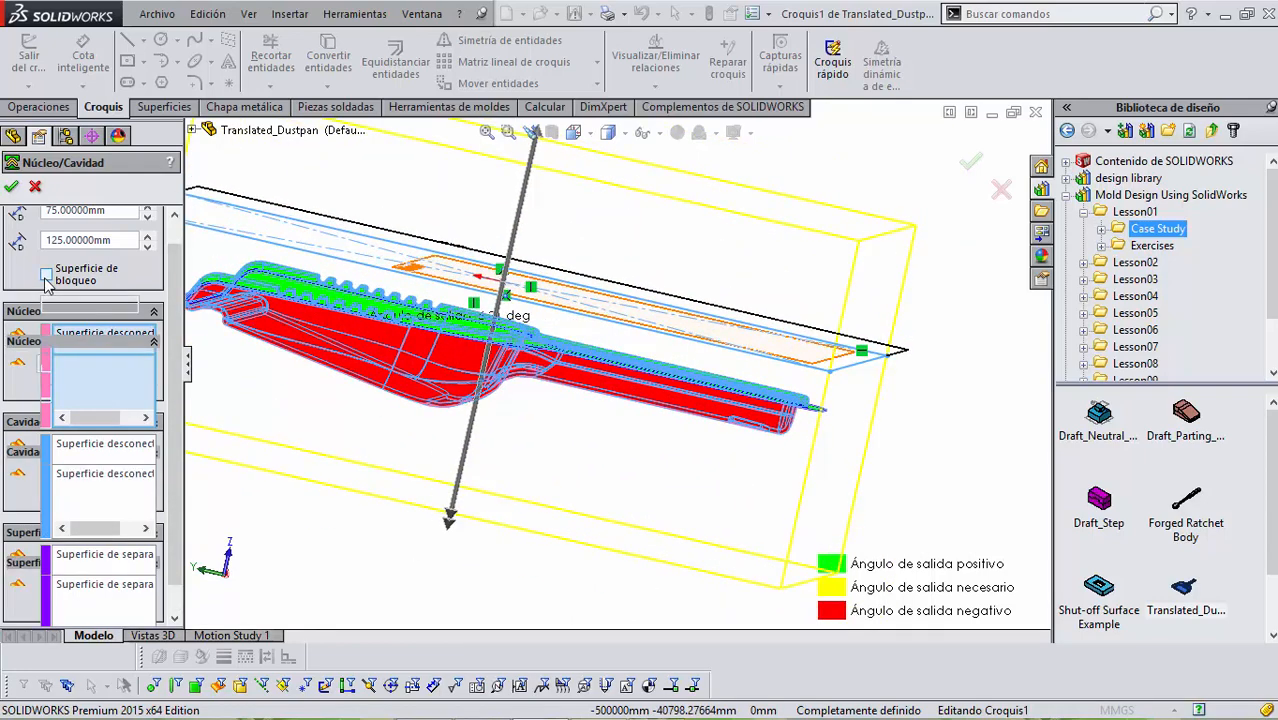
scroll(494, 300, up, 2)
scroll(357, 306, down, 3)
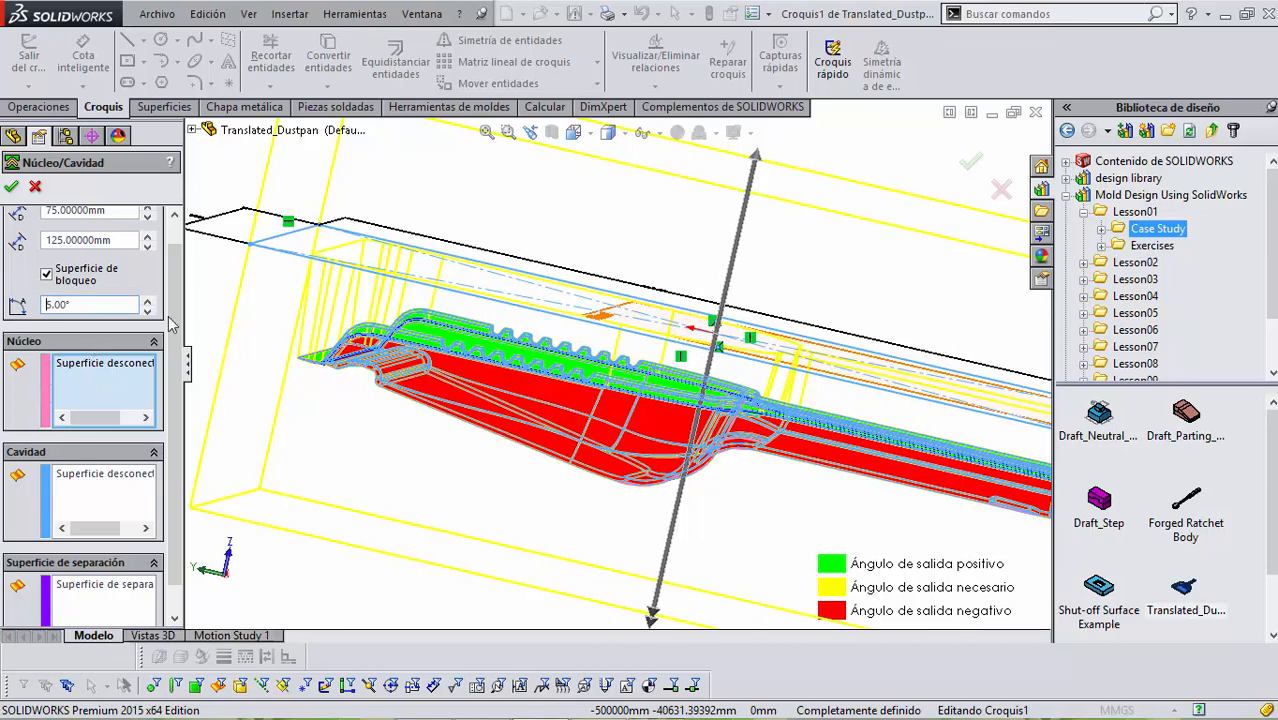
Check the interlock surface preview around the dustpan from several angles and accept the core/cavity split.
scroll(436, 342, up, 3)
middle_drag(488, 322, 415, 357)
scroll(414, 357, down, 6)
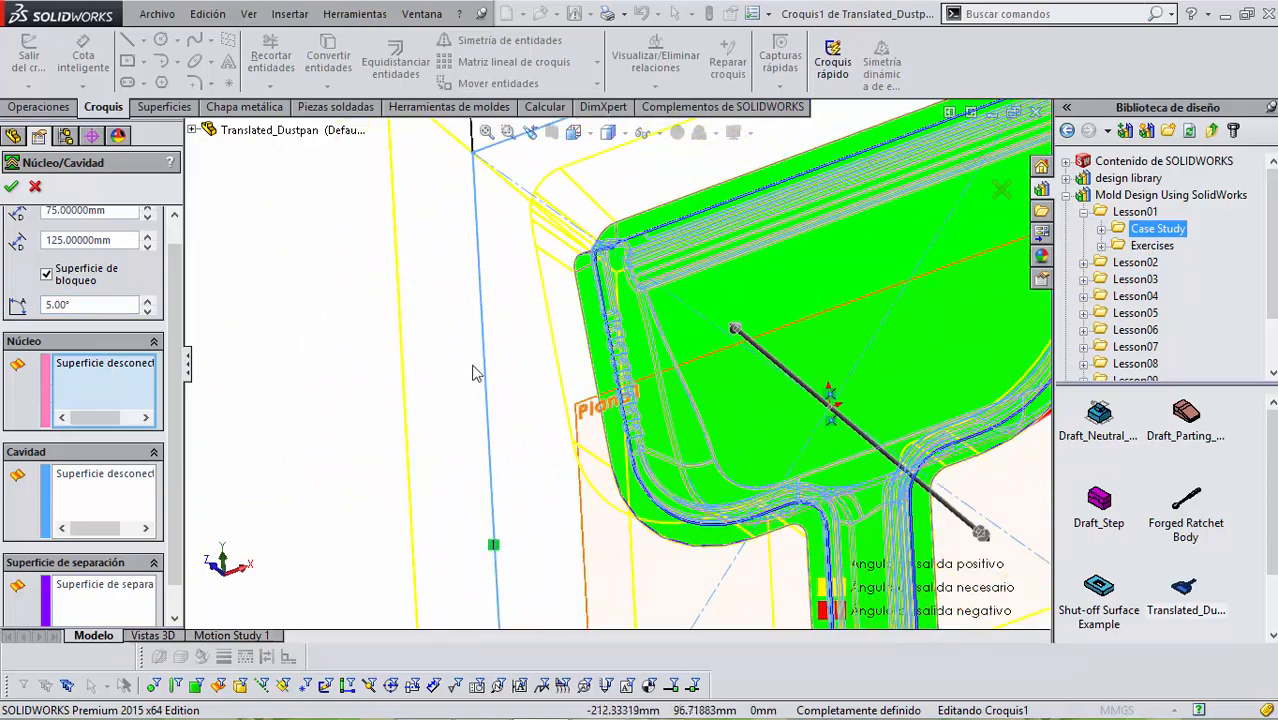
scroll(560, 358, up, 5)
middle_drag(630, 338, 772, 232)
drag(175, 375, 175, 402)
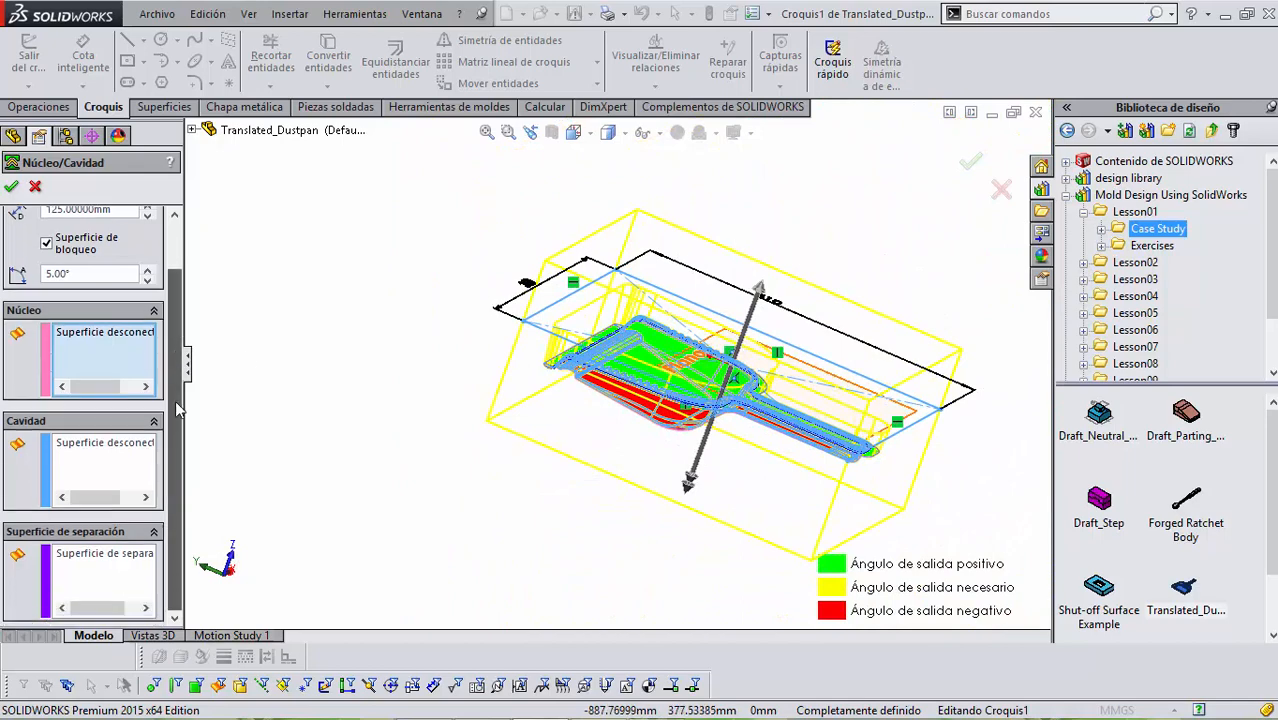
scroll(177, 420, up, 2)
click(12, 187)
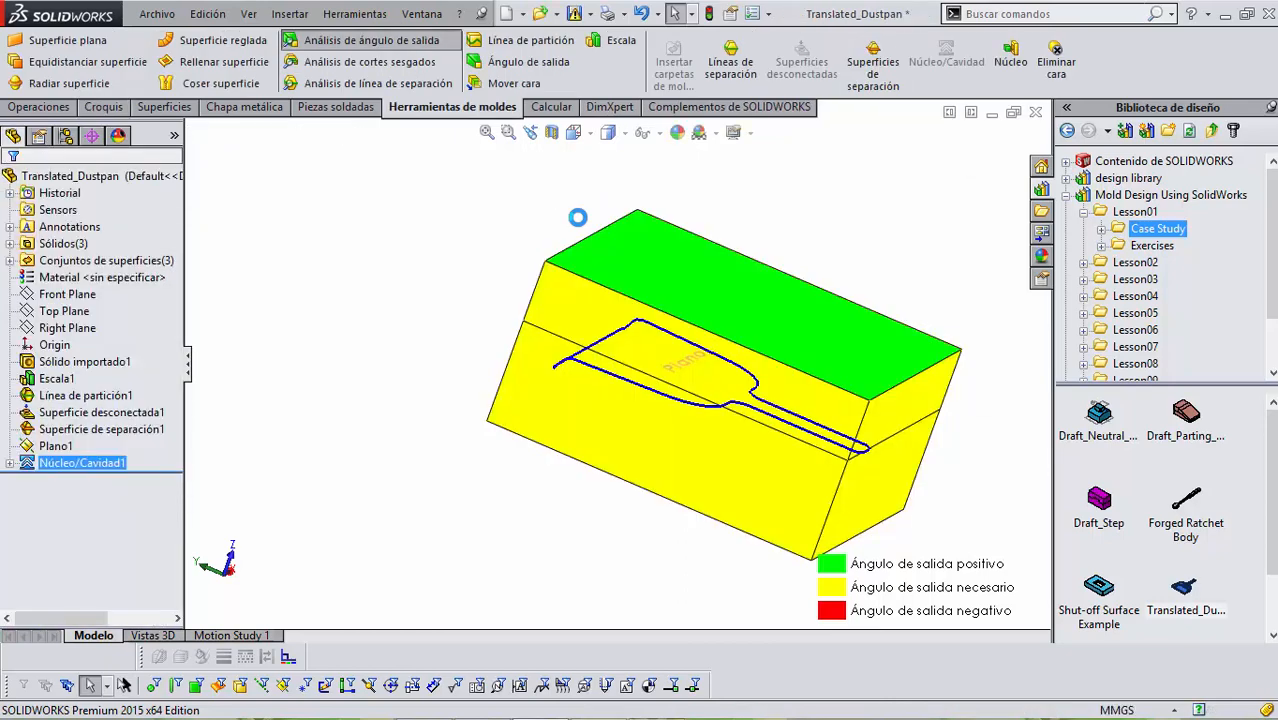
click(578, 217)
middle_drag(578, 217, 512, 259)
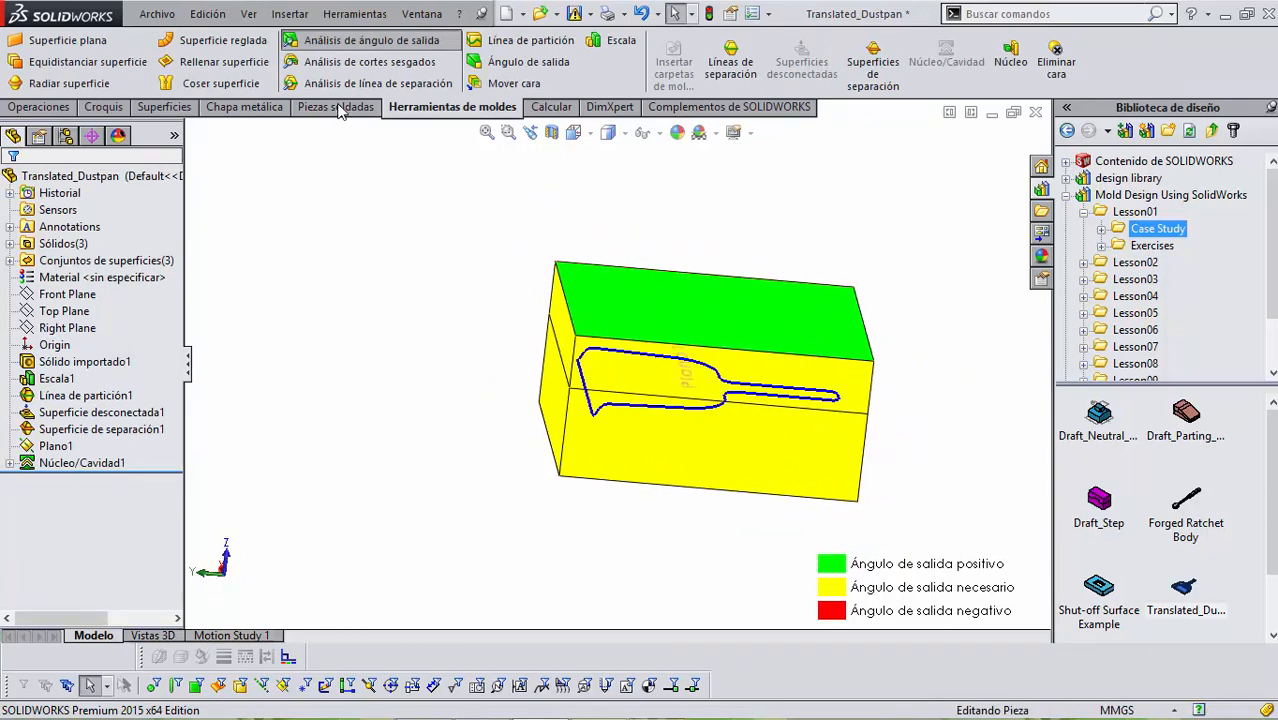
Move the upper mold body 260 mm along Z with Move/Copy Body to open the mold, and accept it.
click(372, 83)
click(35, 186)
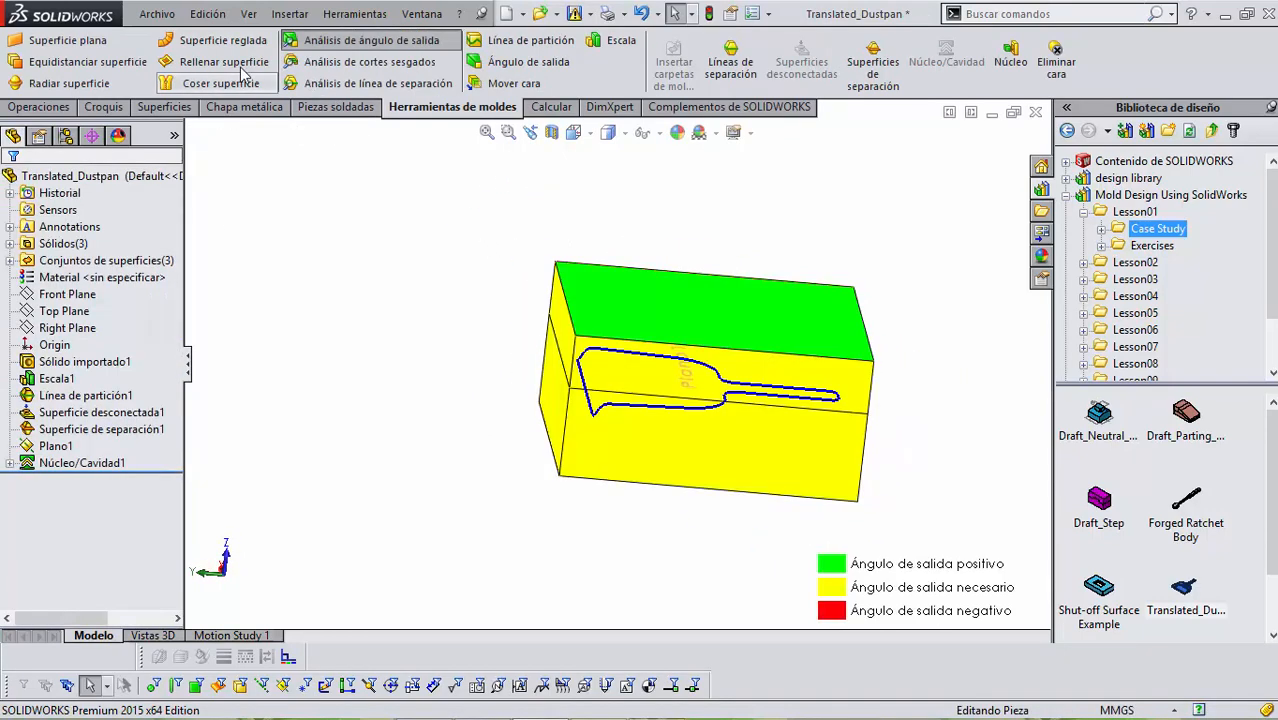
click(289, 13)
mouse_move(345, 79)
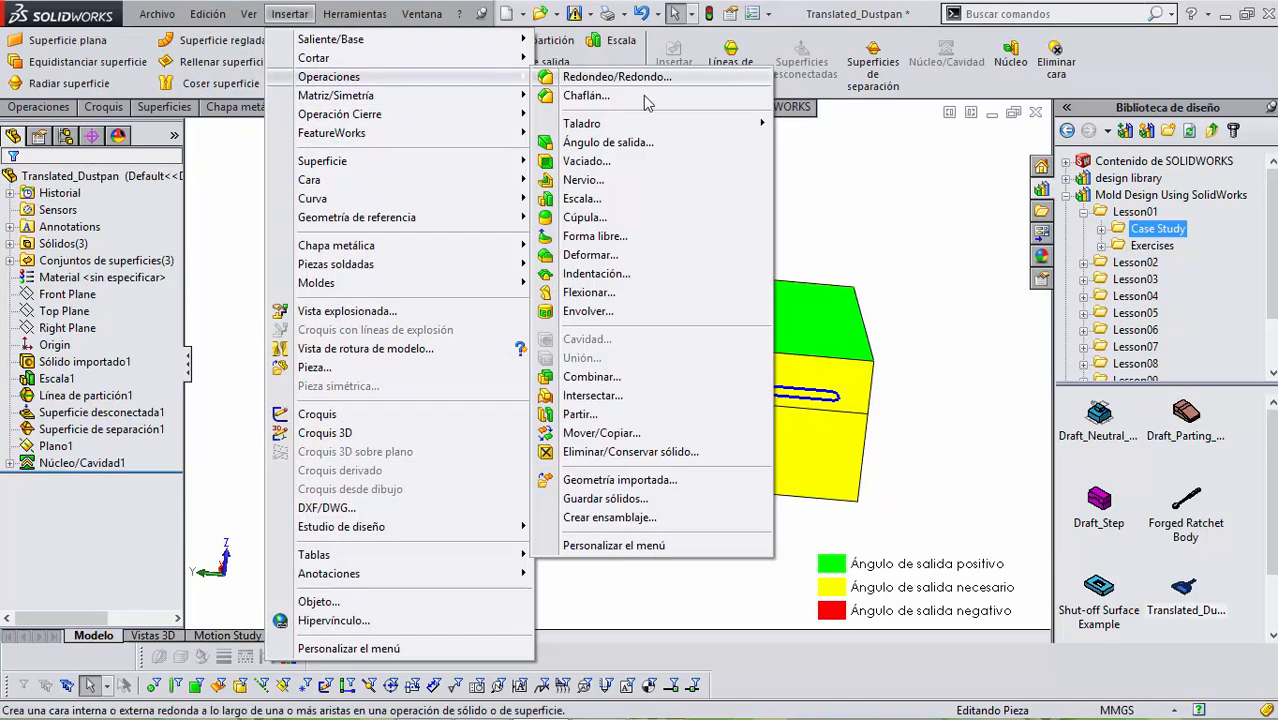
click(601, 432)
click(673, 315)
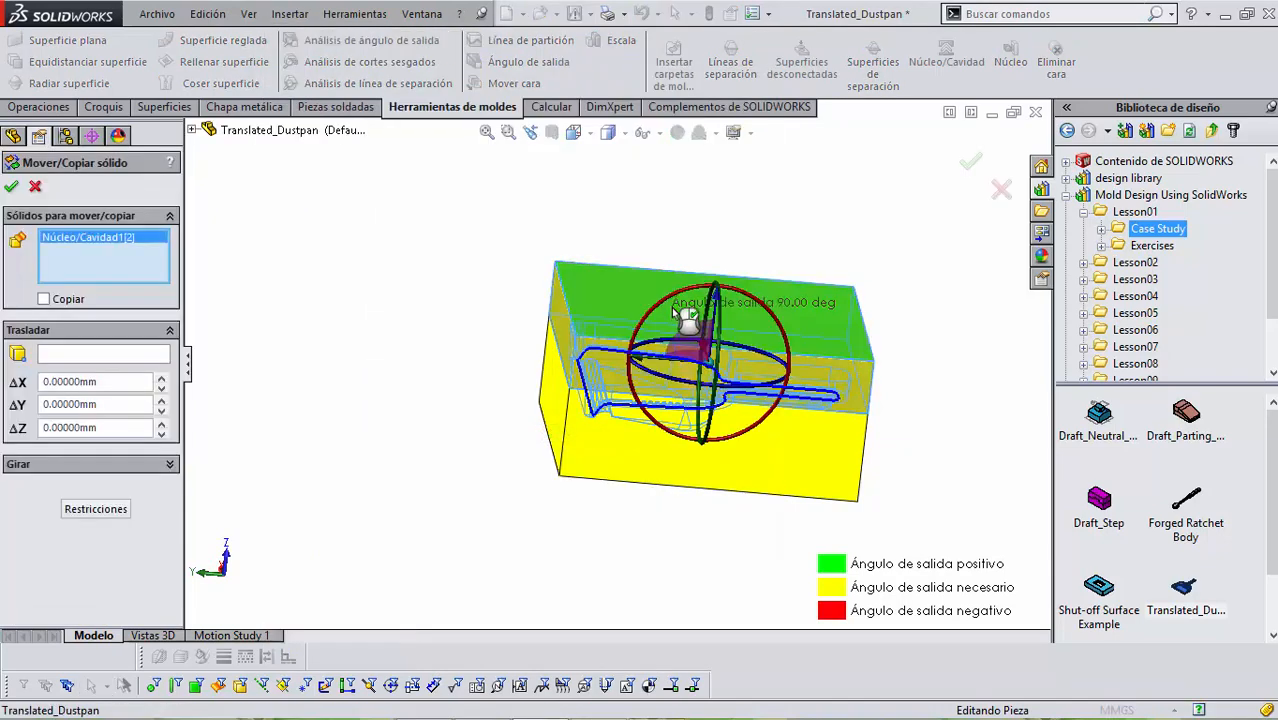
drag(706, 300, 729, 126)
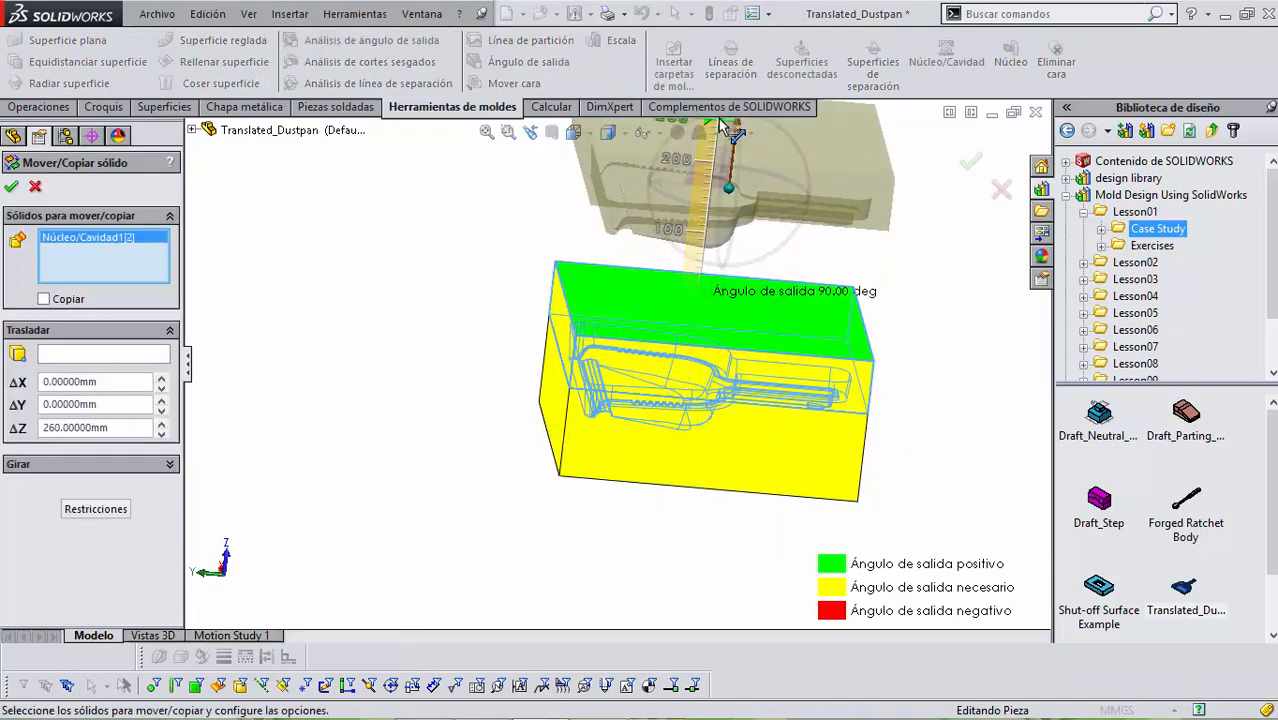
scroll(673, 405, up, 3)
middle_drag(673, 405, 653, 323)
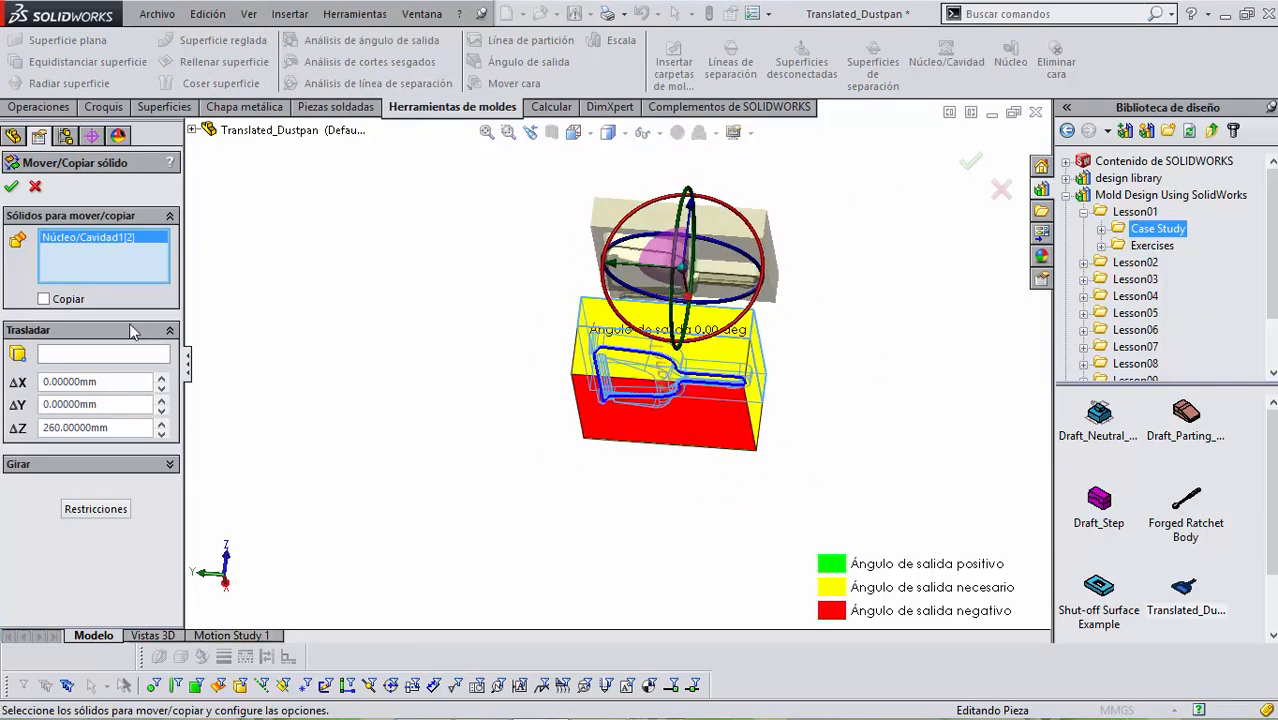
click(12, 187)
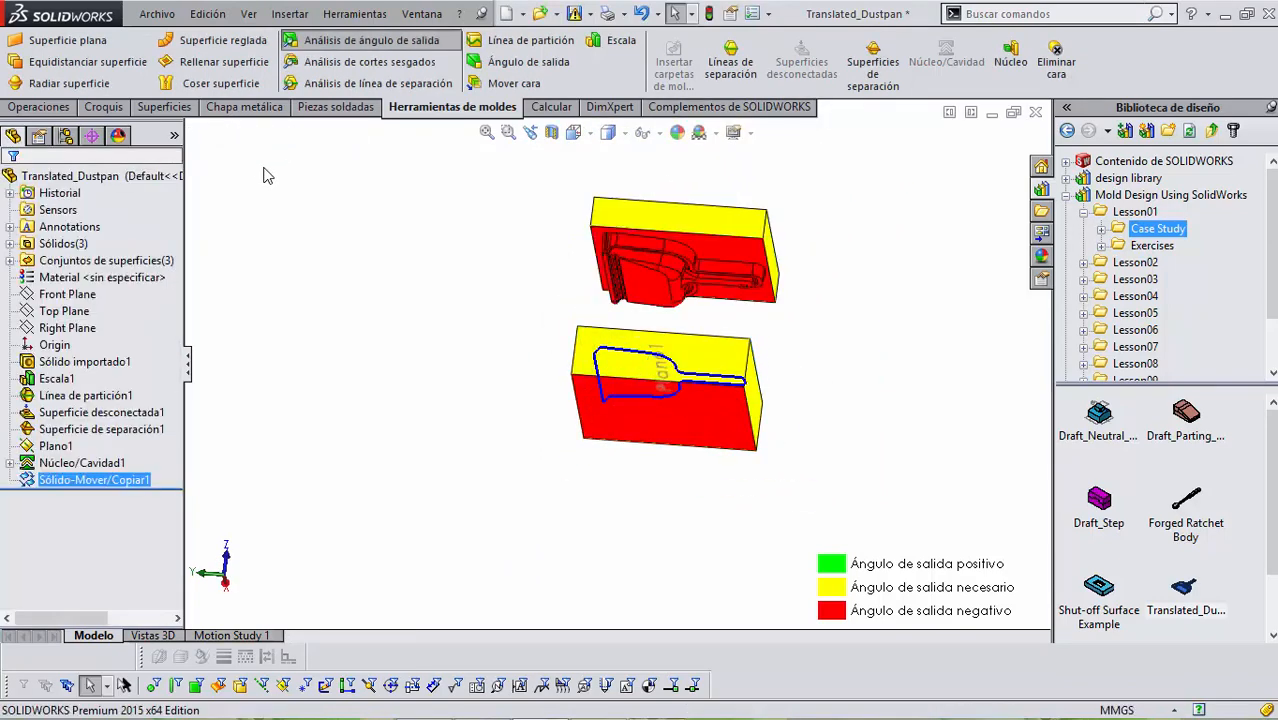
Examine the raised upper mold half from below, including the tapered interlock faces around the dustpan form.
middle_drag(570, 313, 568, 415)
scroll(656, 459, down, 1)
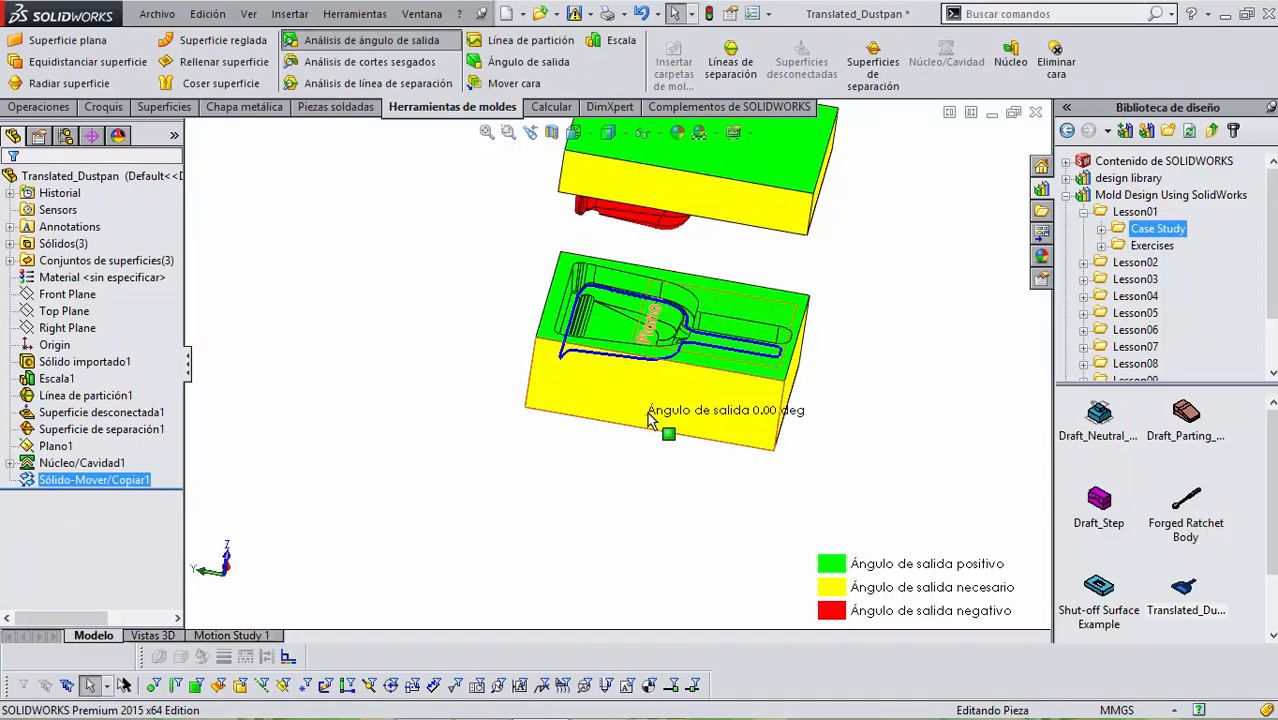
scroll(648, 419, up, 1)
middle_drag(648, 419, 688, 213)
scroll(642, 251, down, 3)
scroll(688, 213, down, 3)
middle_drag(791, 350, 693, 425)
scroll(411, 212, down, 3)
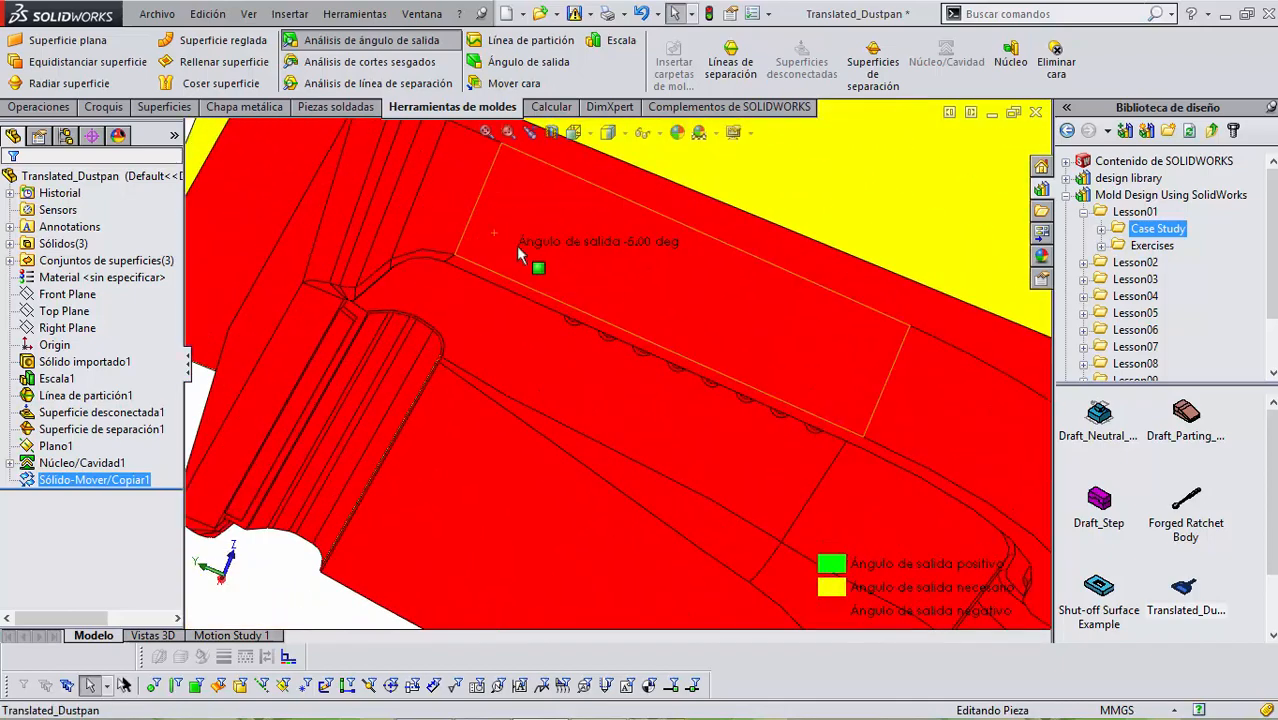
scroll(533, 268, up, 4)
middle_drag(568, 280, 570, 275)
scroll(566, 290, down, 3)
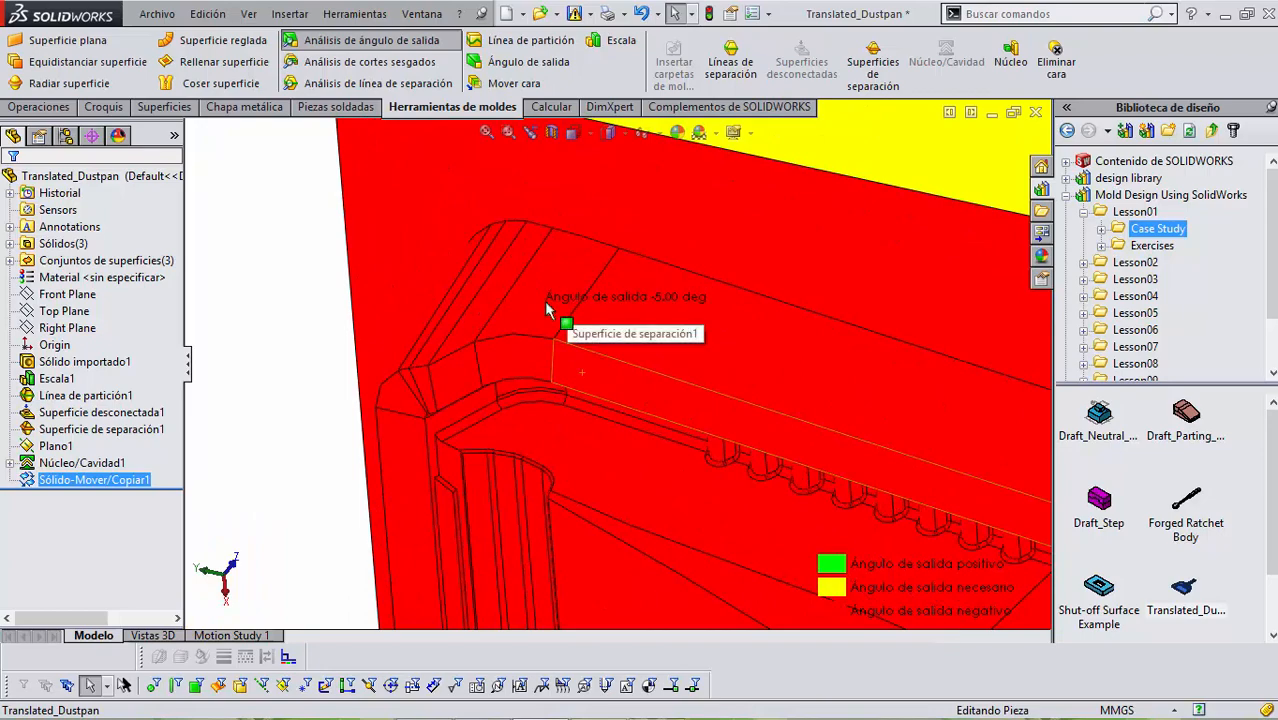
Examine the lower mold half's dustpan cavity and its surrounding faces up close and from different angles.
scroll(546, 305, up, 3)
middle_drag(556, 422, 622, 394)
scroll(531, 523, up, 3)
scroll(532, 523, up, 2)
scroll(622, 394, down, 8)
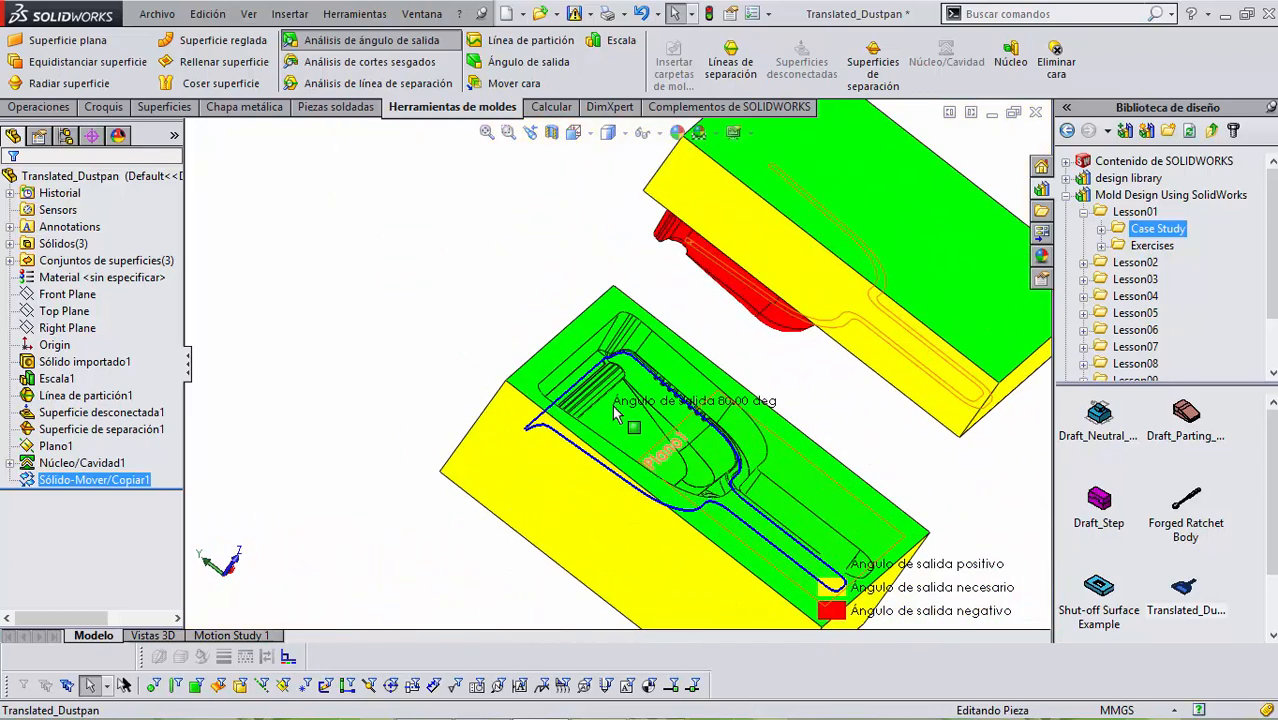
mouse_move(670, 267)
middle_down()
mouse_move(628, 262)
mouse_move(633, 236)
mouse_move(651, 274)
middle_up()
scroll(670, 320, up, 3)
scroll(766, 522, down, 4)
scroll(610, 429, down, 2)
middle_drag(601, 429, 645, 516)
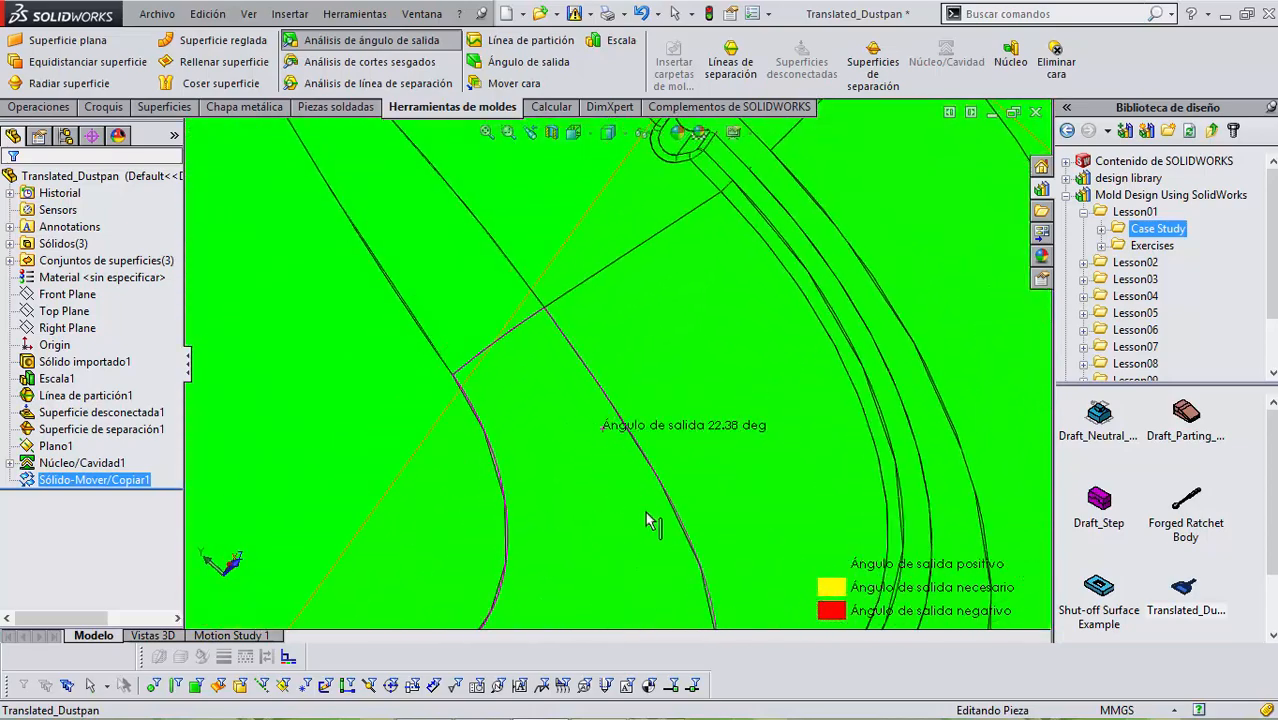
scroll(653, 482, up, 6)
middle_drag(622, 414, 626, 336)
Start Save Bodies from the Sólidos folder that contains the dustpan and both mold halves.
click(10, 244)
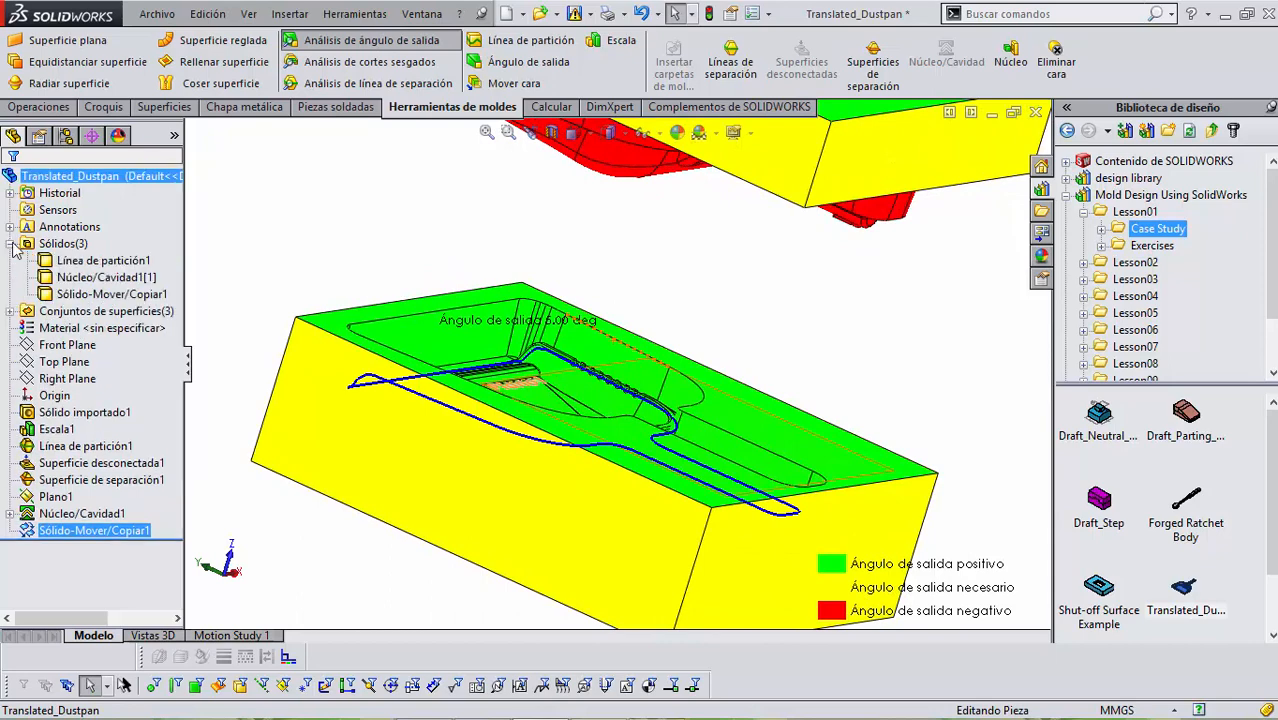
right_click(62, 262)
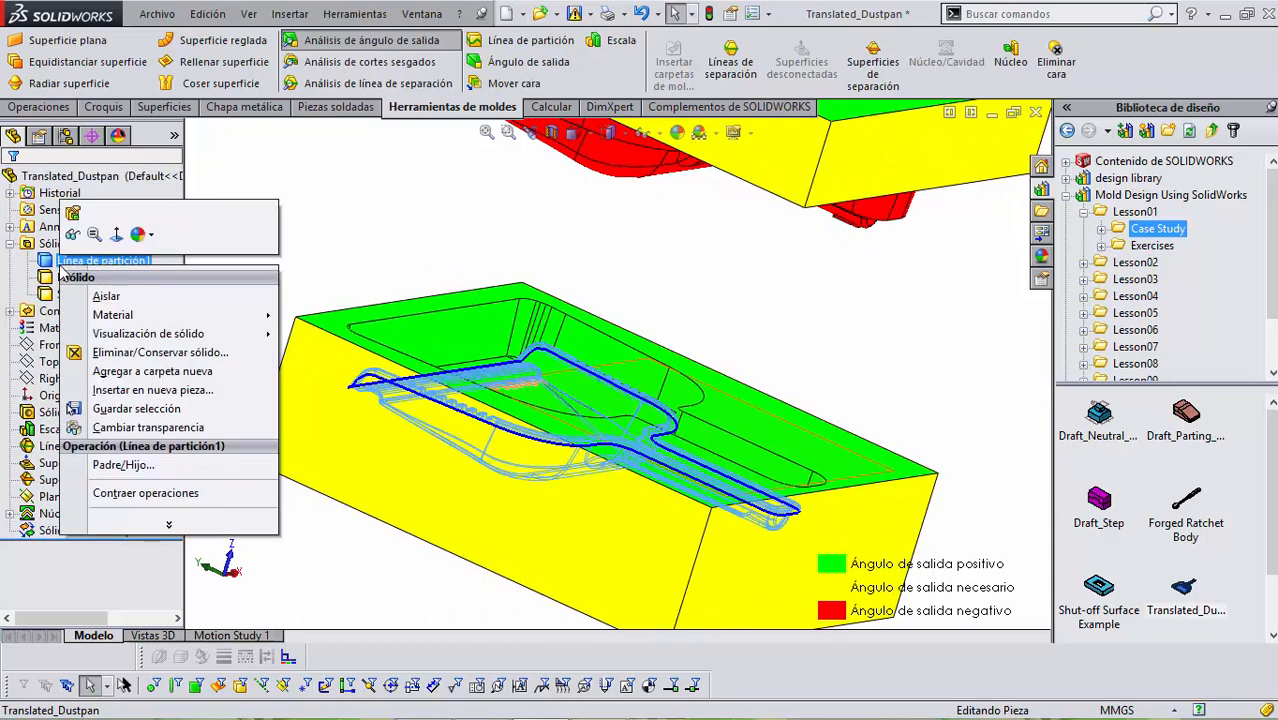
click(200, 234)
ctrl+click(110, 279)
ctrl+click(110, 294)
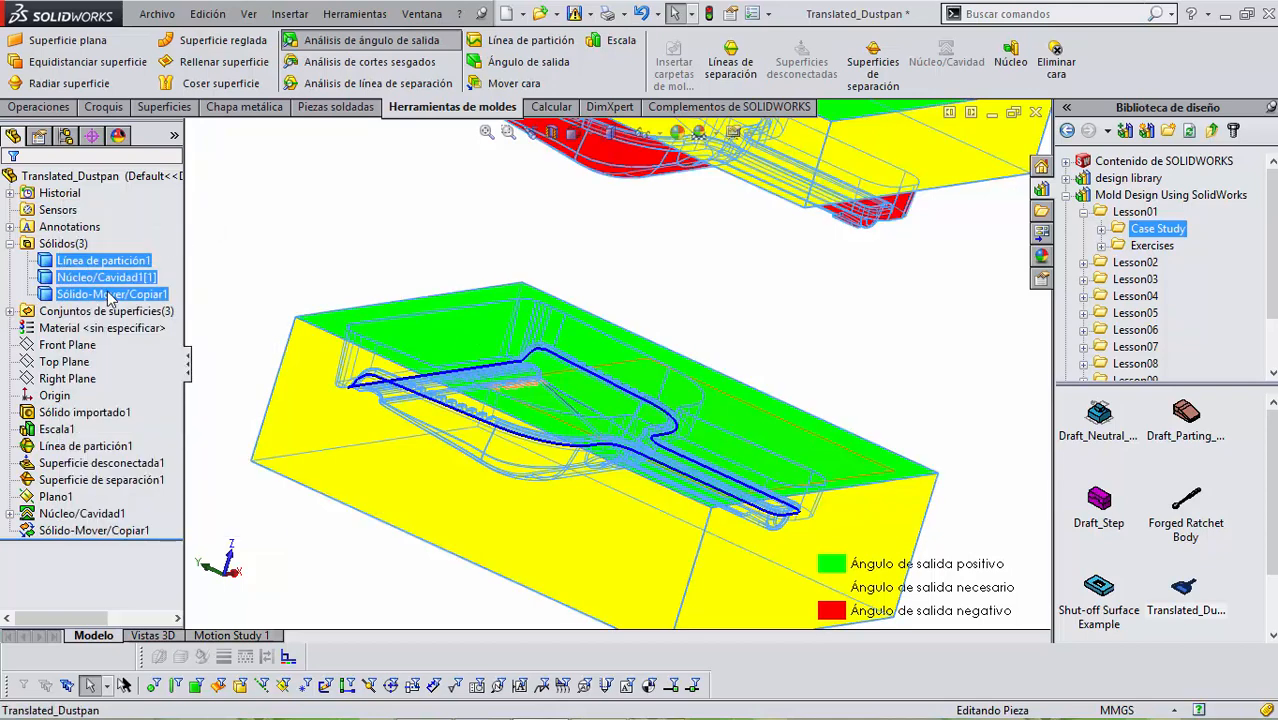
right_click(110, 297)
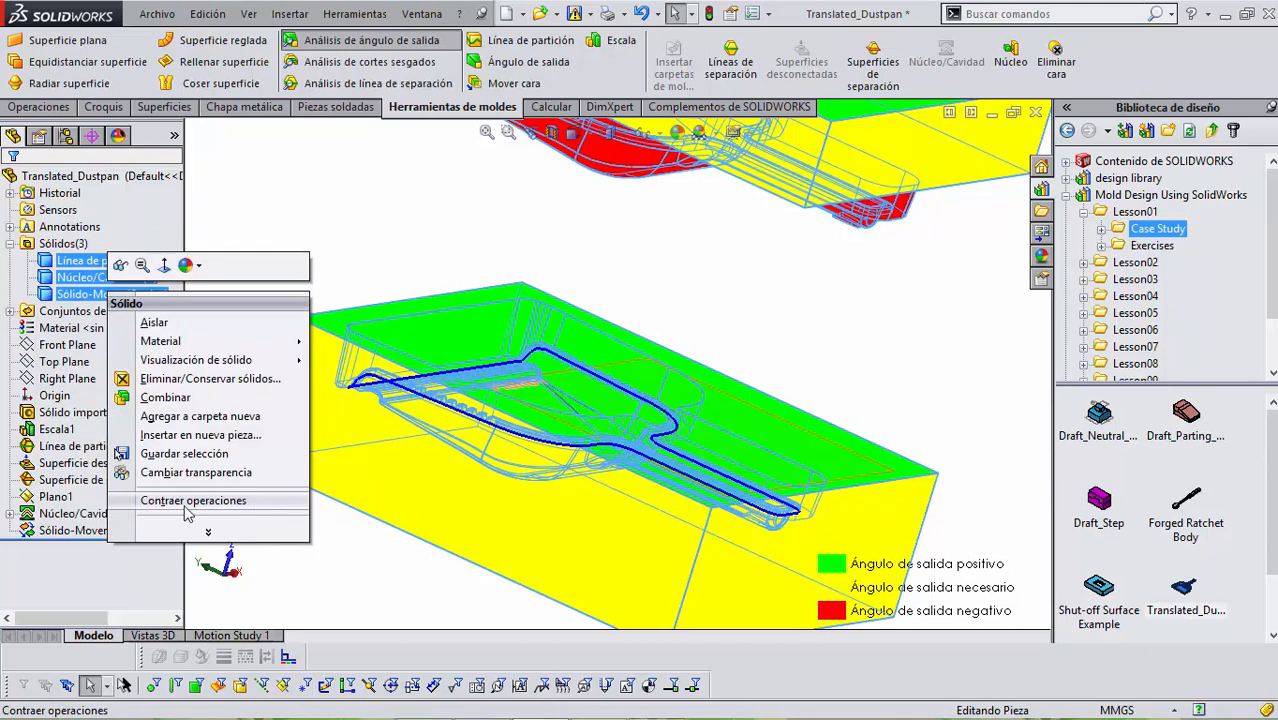
click(88, 250)
right_click(60, 244)
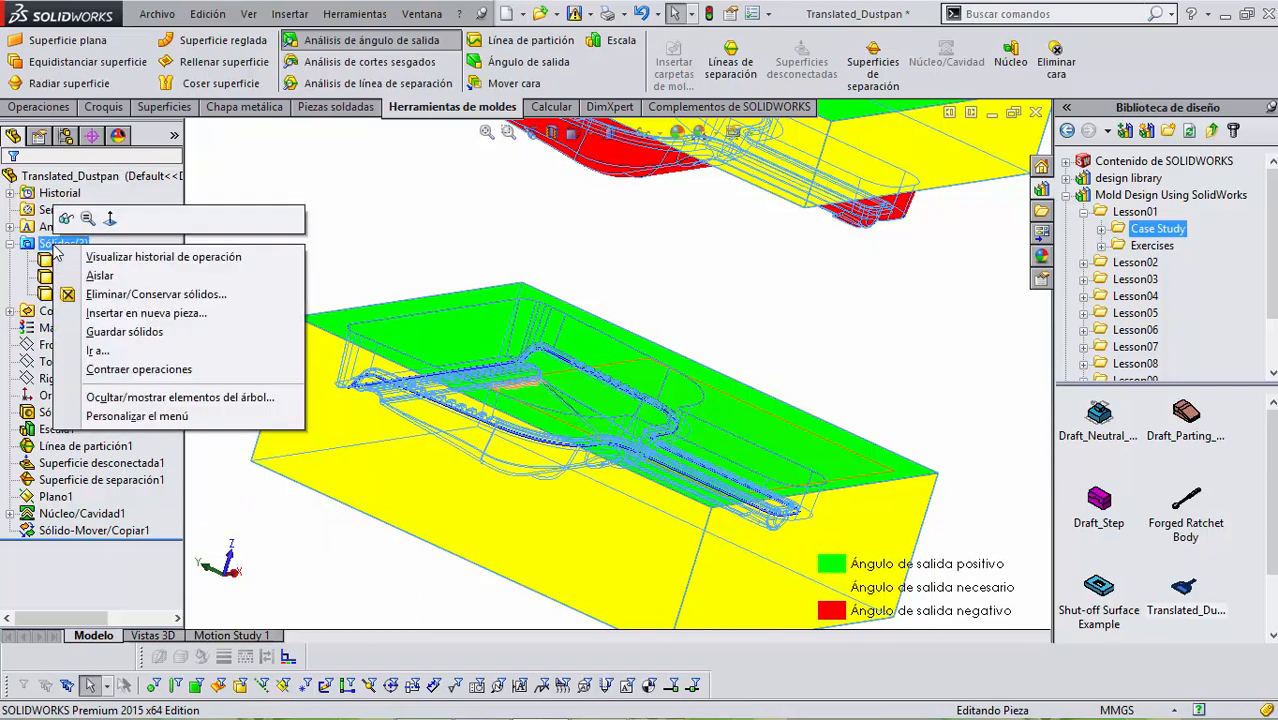
click(124, 332)
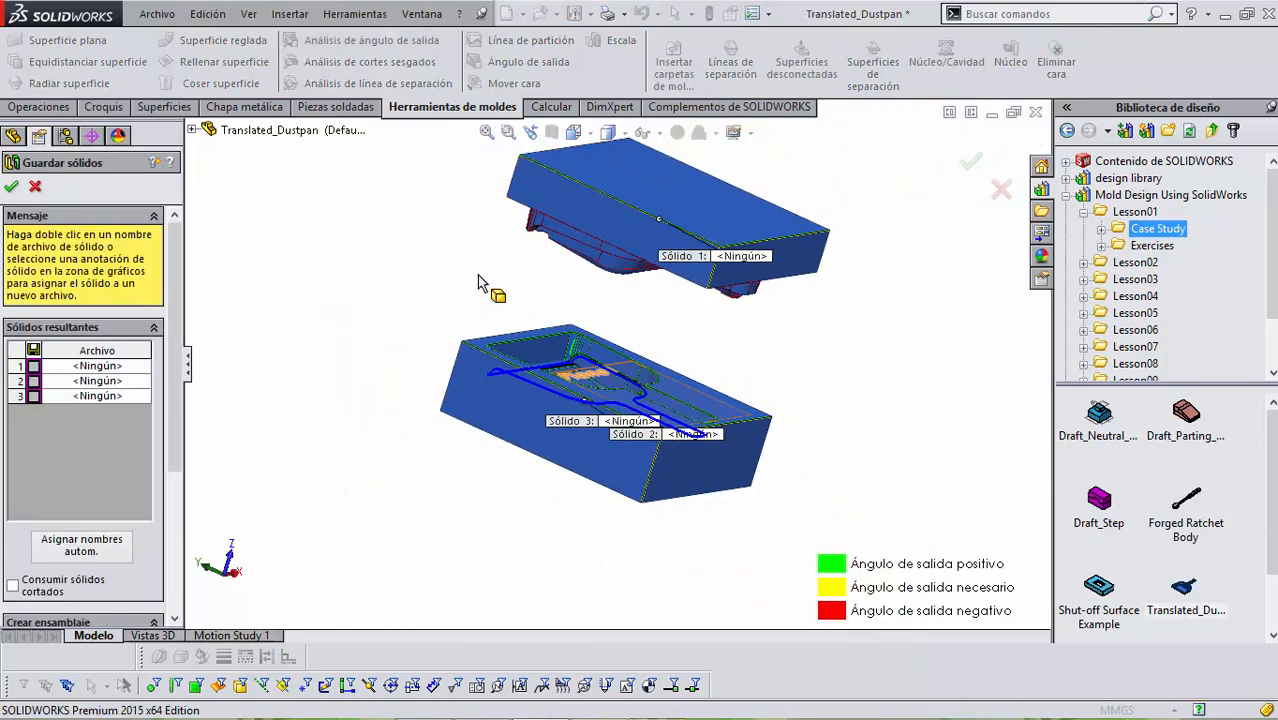
Assign the first resulting body, the upper mold half, to a part file named corazon on the desktop.
scroll(662, 238, down, 3)
middle_drag(672, 312, 680, 215)
scroll(686, 390, down, 2)
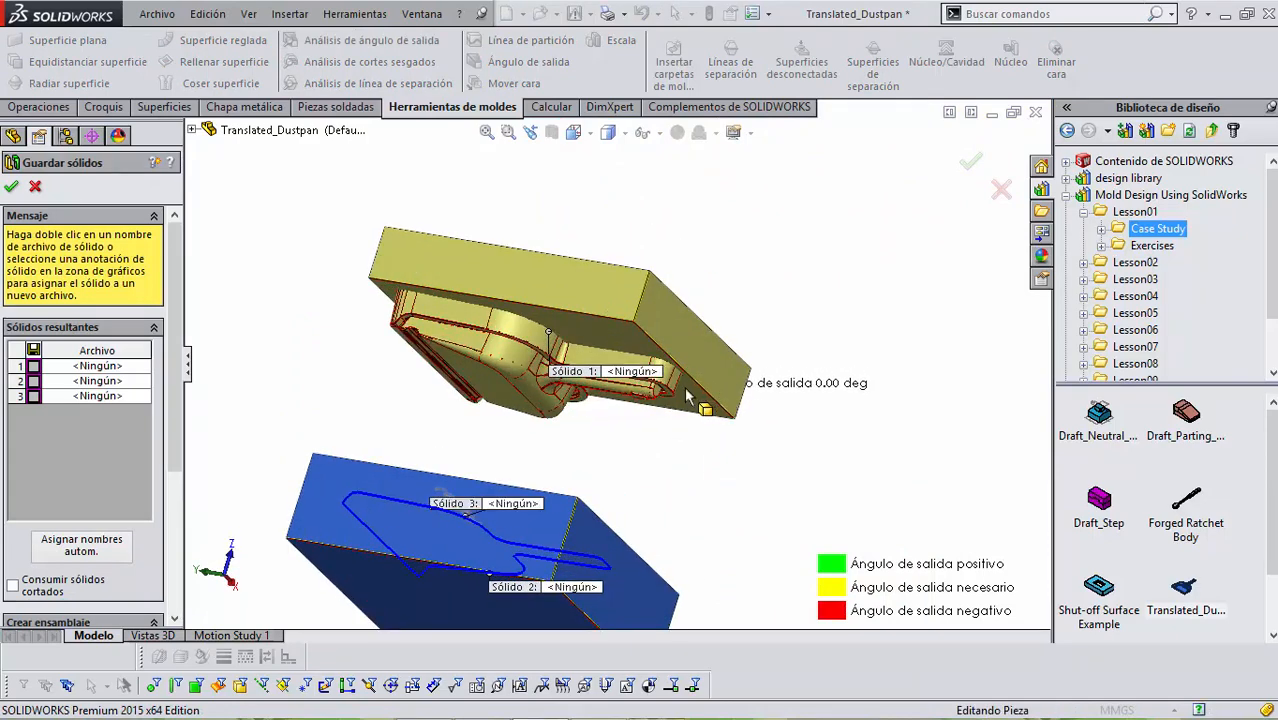
click(84, 369)
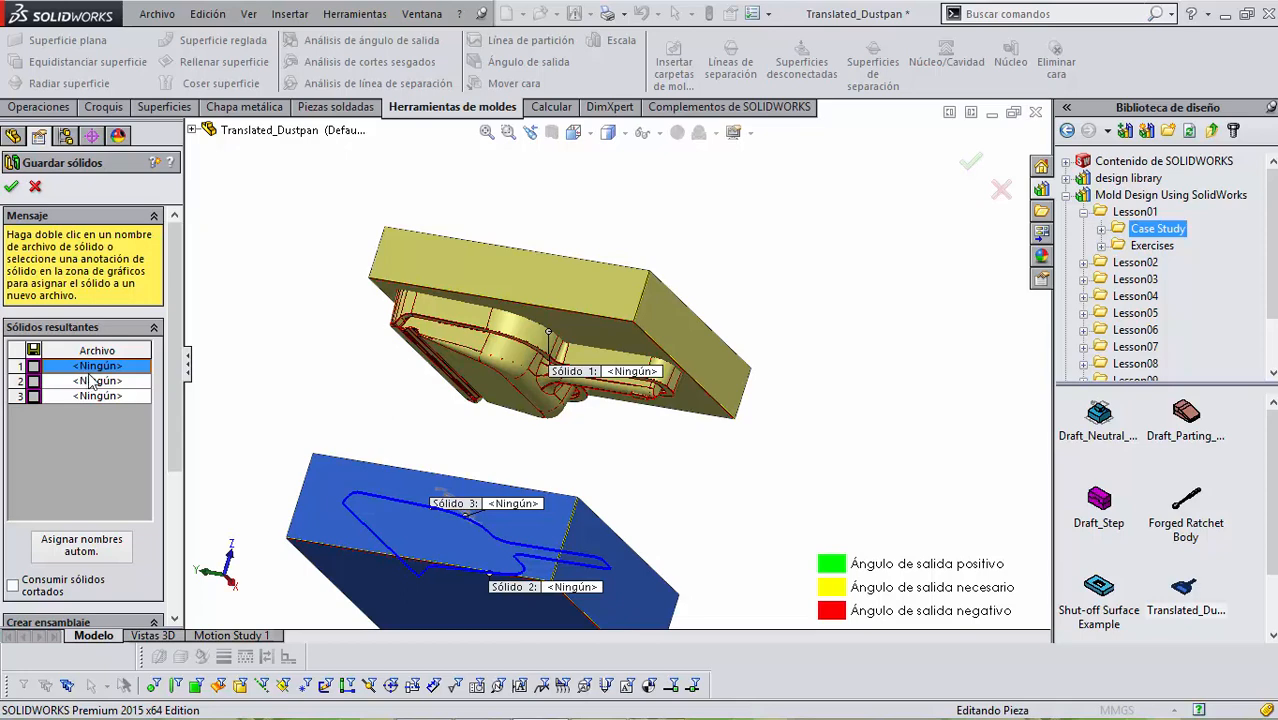
click(32, 366)
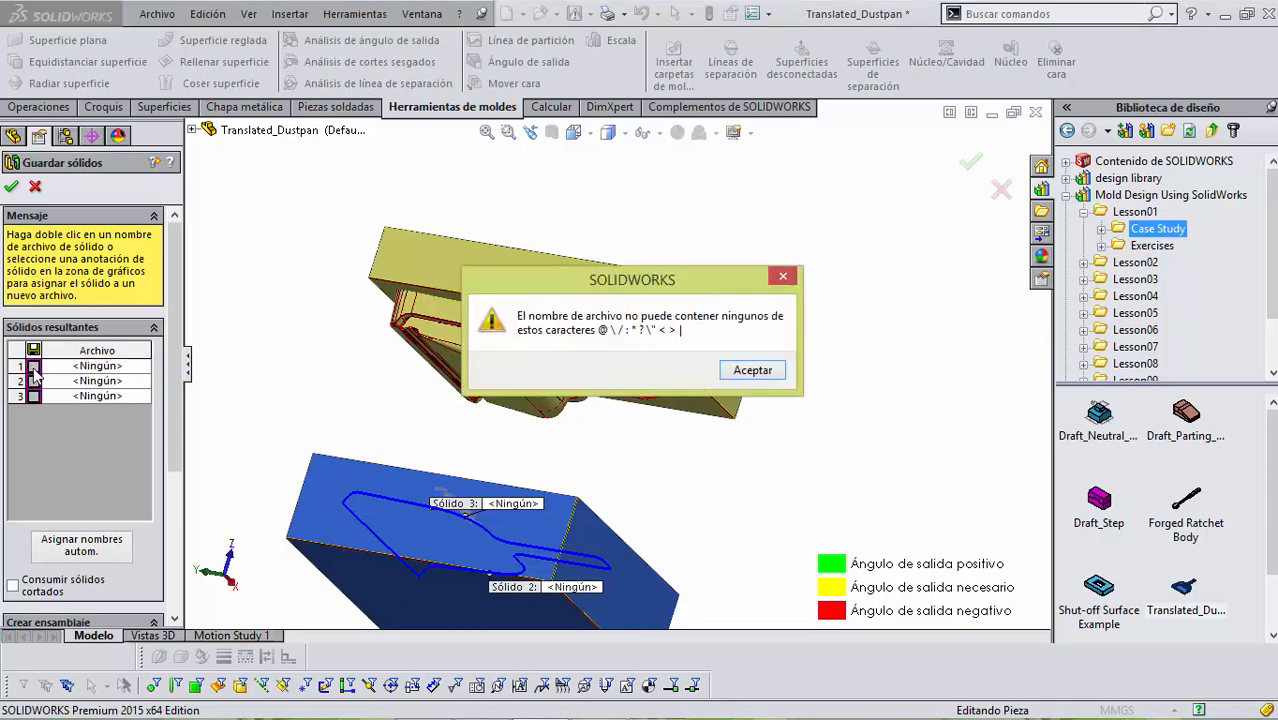
click(752, 370)
click(33, 367)
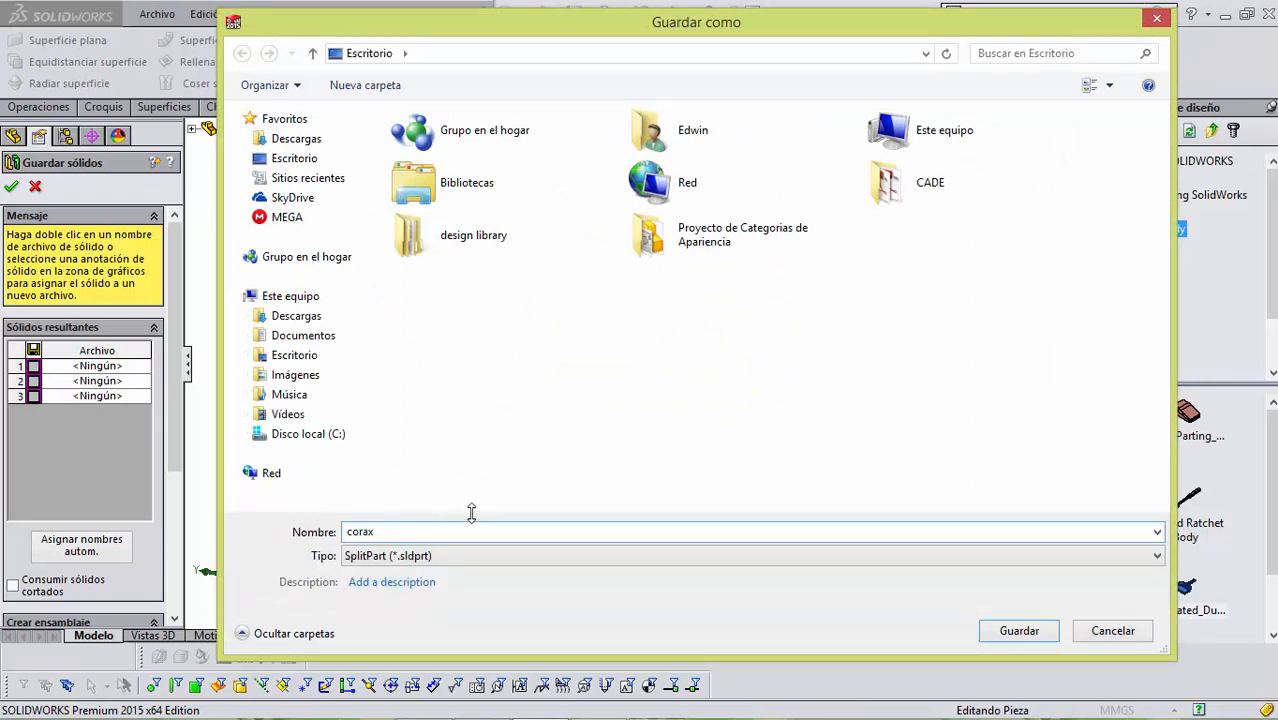
key(Return)
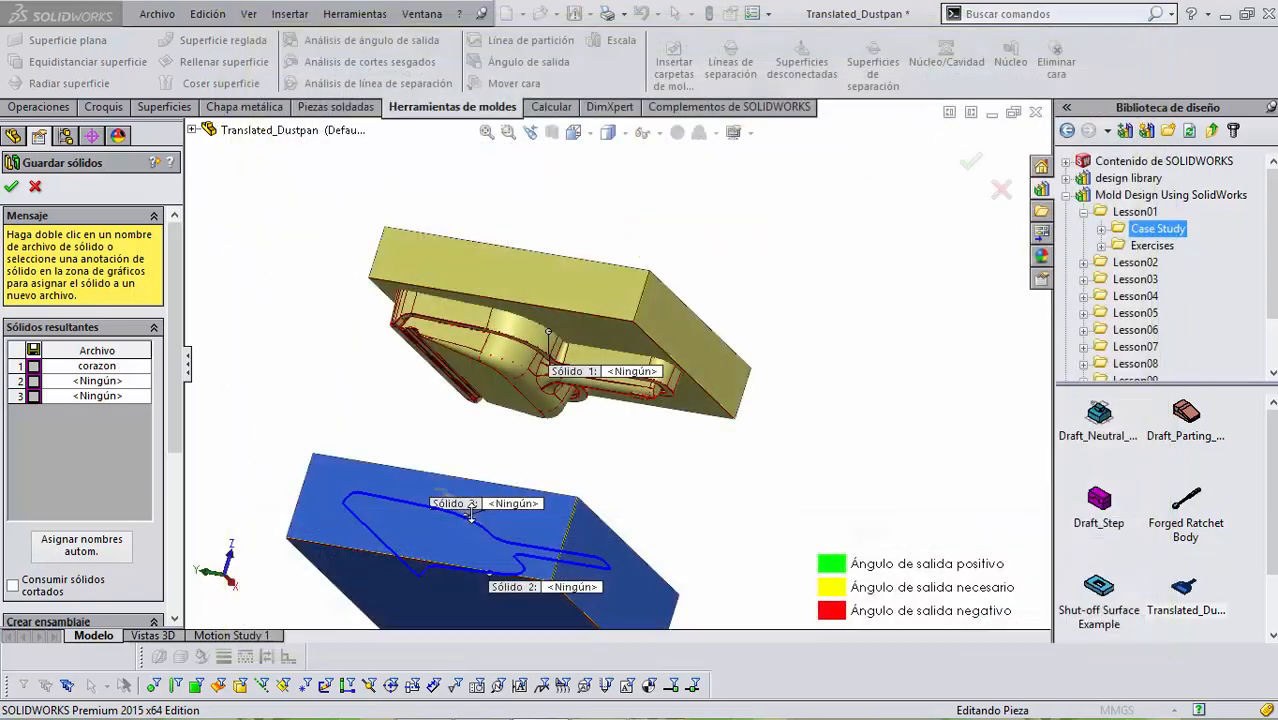
Assign the second resulting body to a part file named recogedor on the desktop.
click(33, 381)
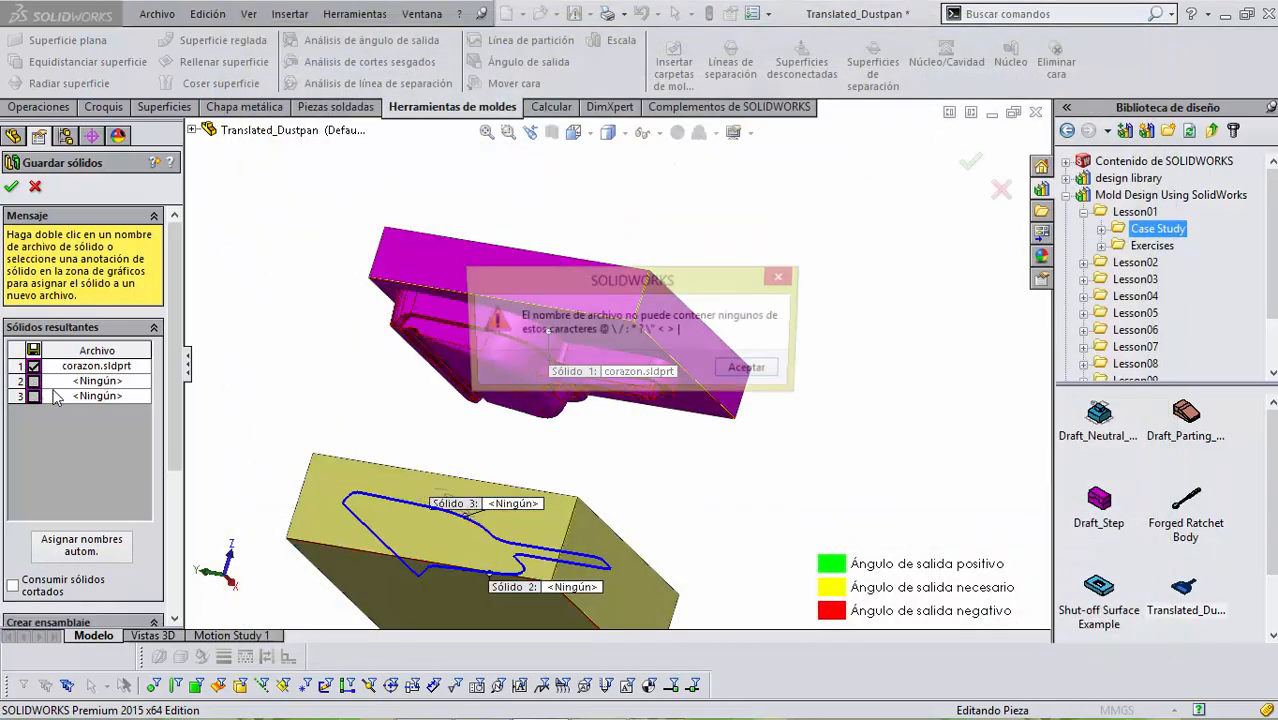
click(752, 369)
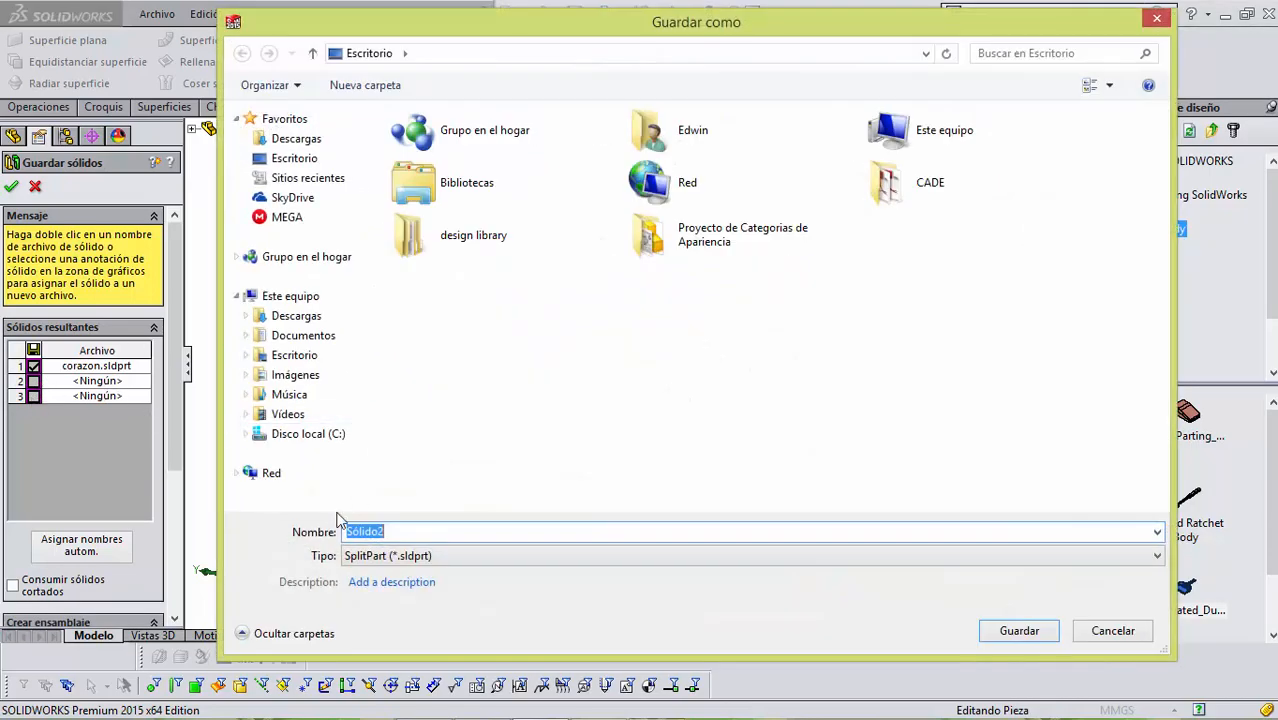
text(recogedor)
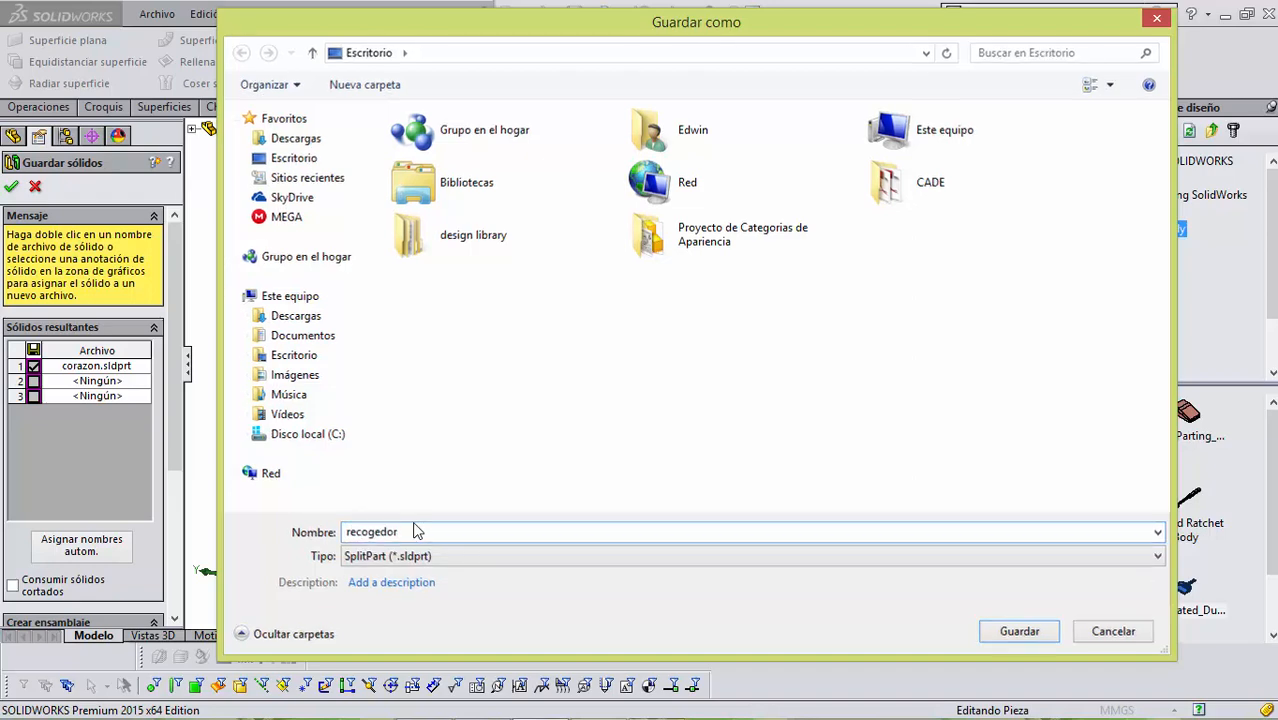
key(Return)
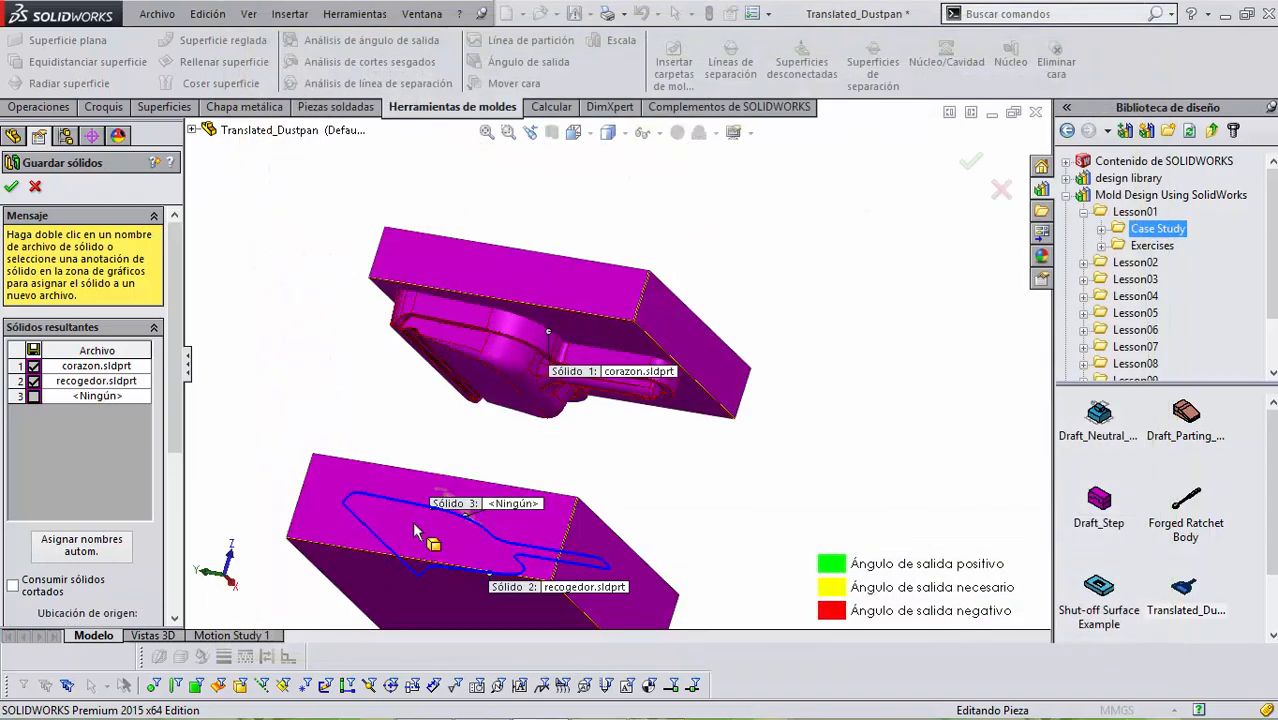
Assign the third resulting body to a part file named cavidad on the desktop.
click(84, 396)
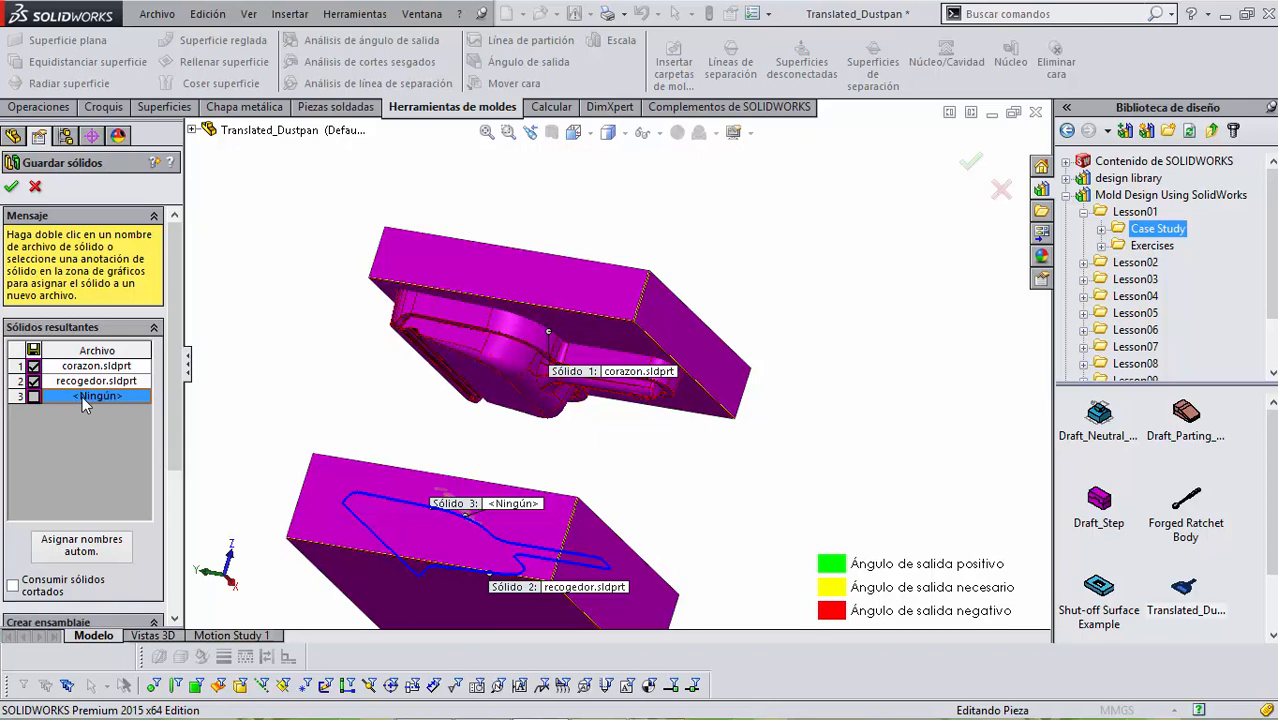
double_click(82, 396)
text(ca)
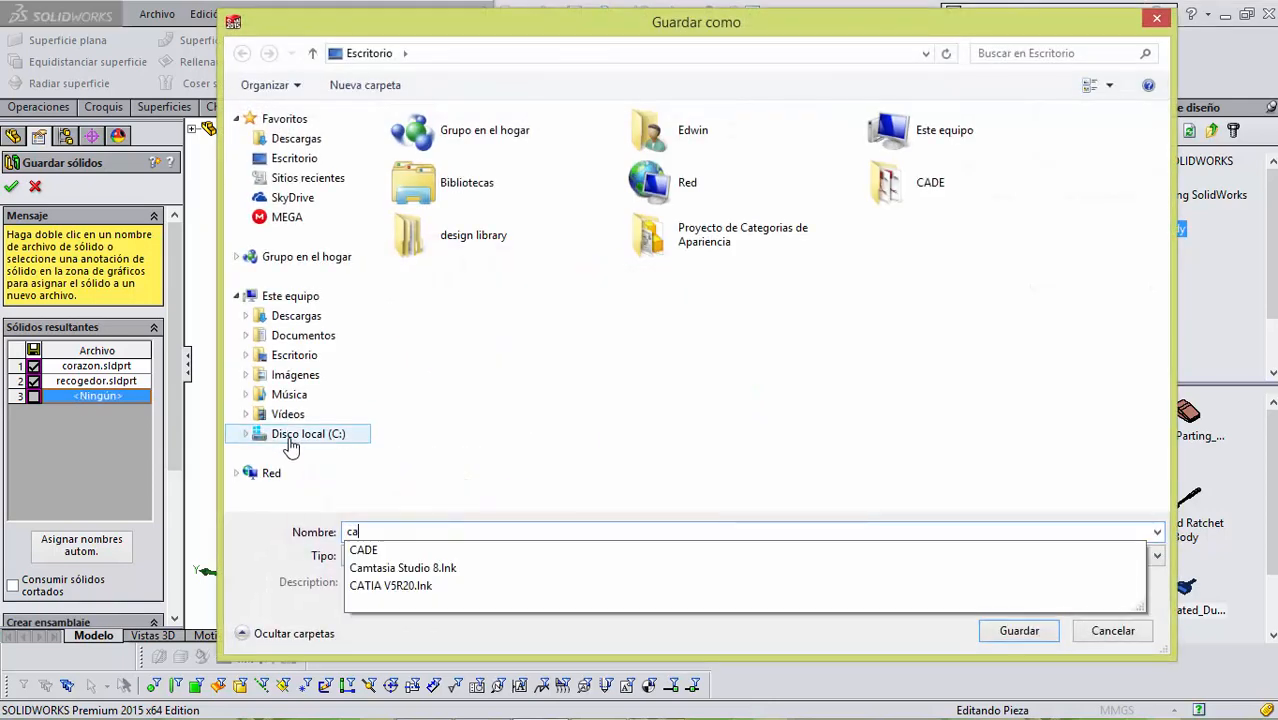
text(vidad)
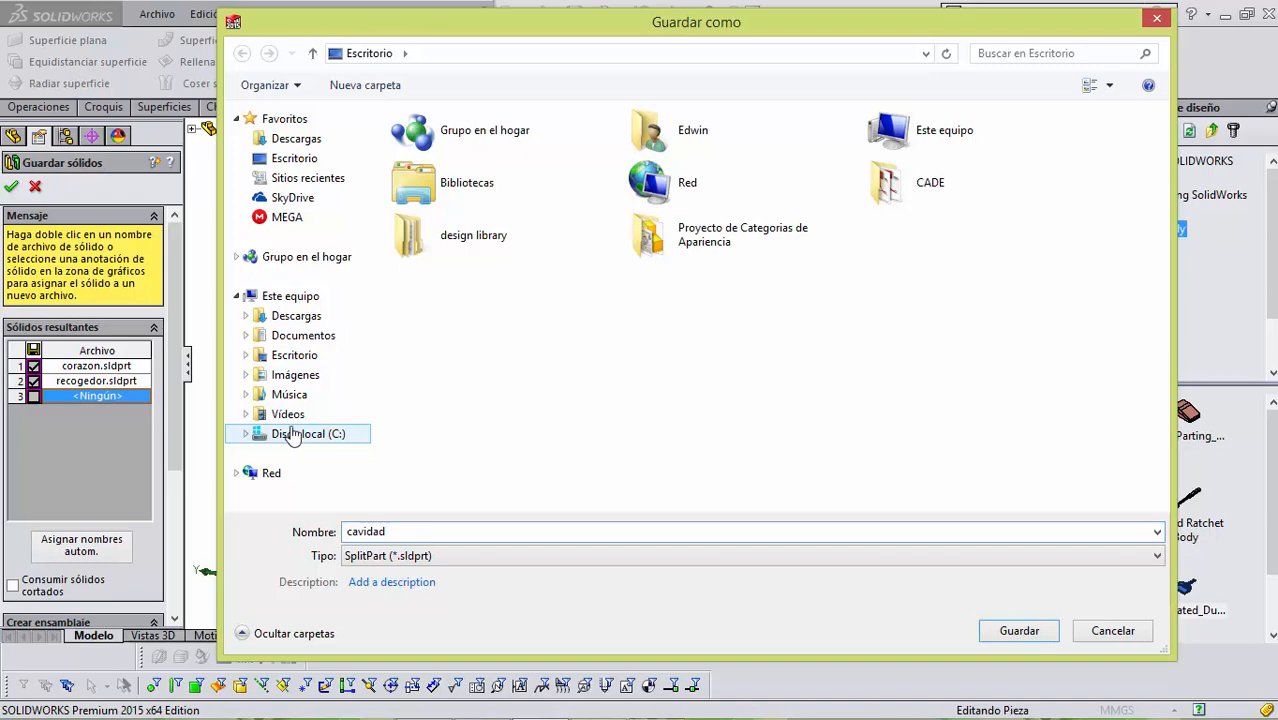
click(1020, 631)
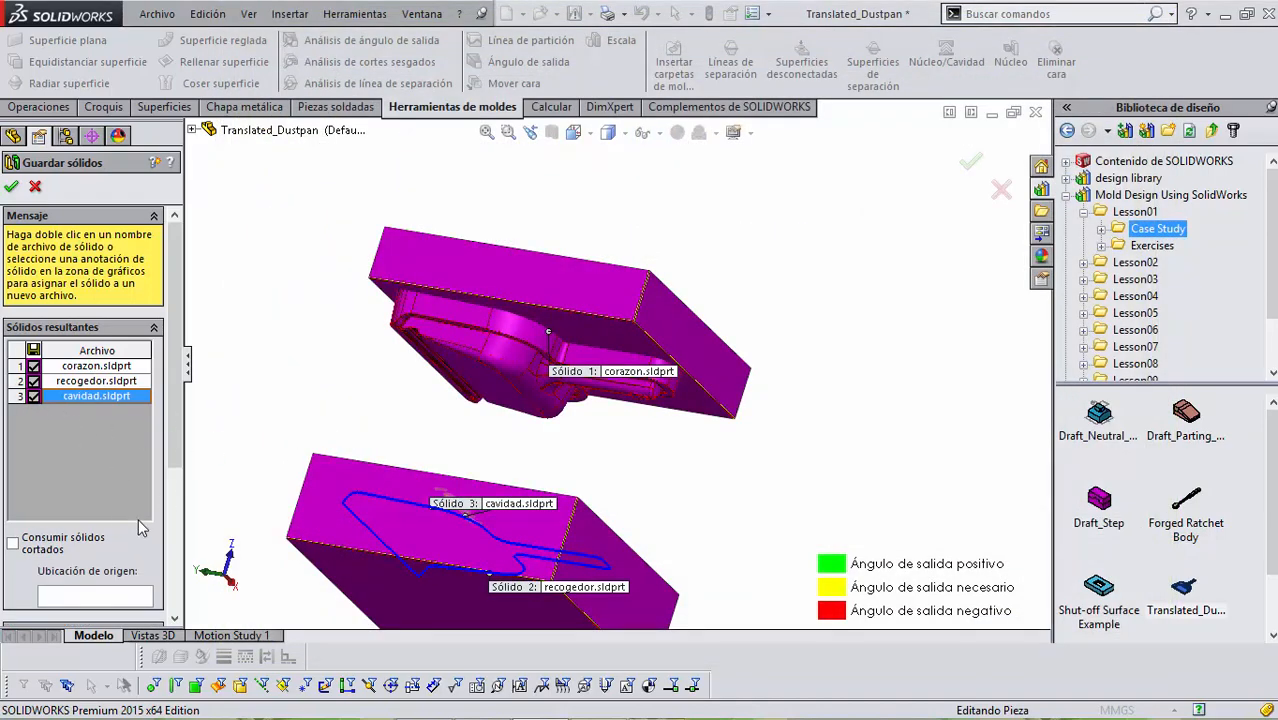
Set the saved bodies to create an assembly file named recogedor on the desktop.
drag(176, 462, 170, 584)
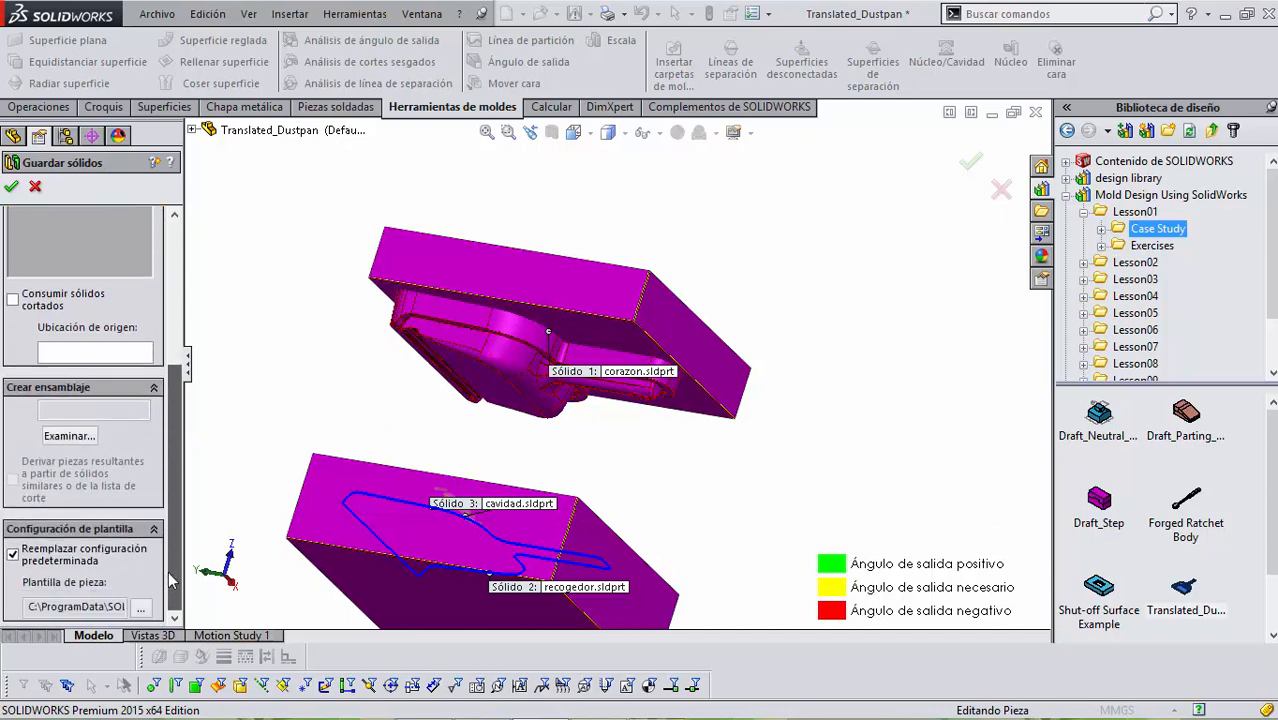
click(86, 436)
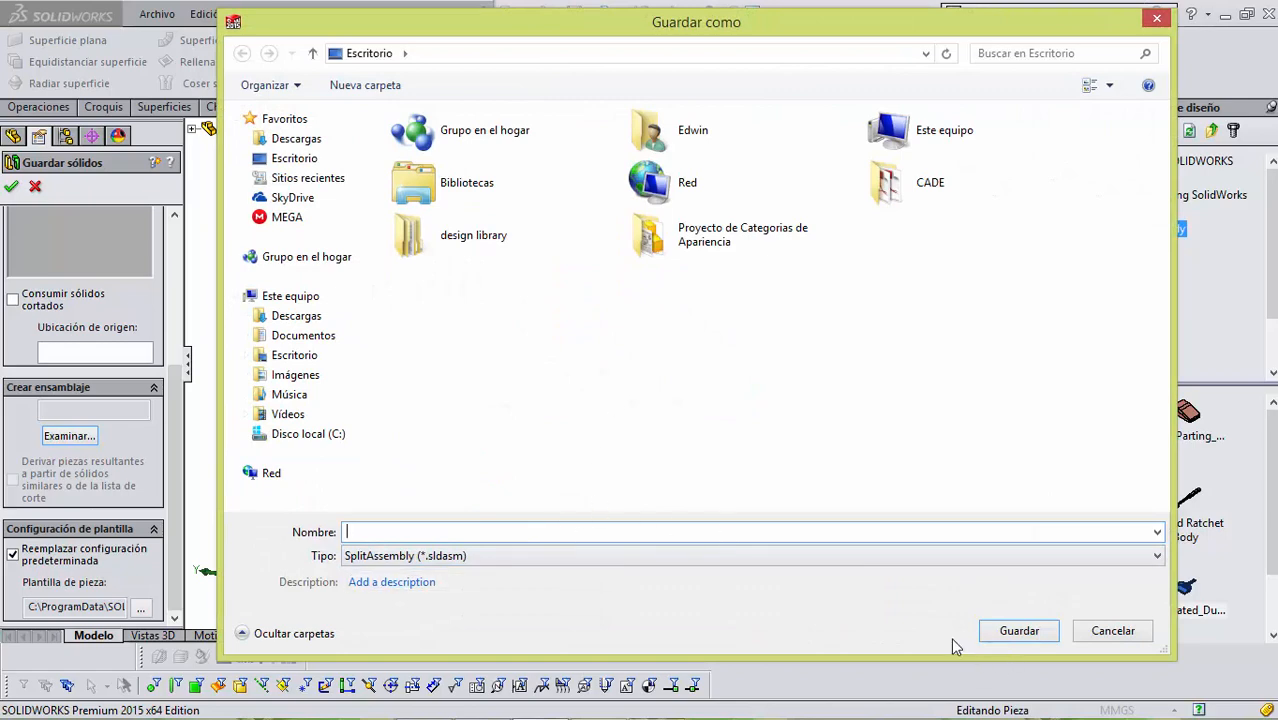
text(recogedor)
key(Return)
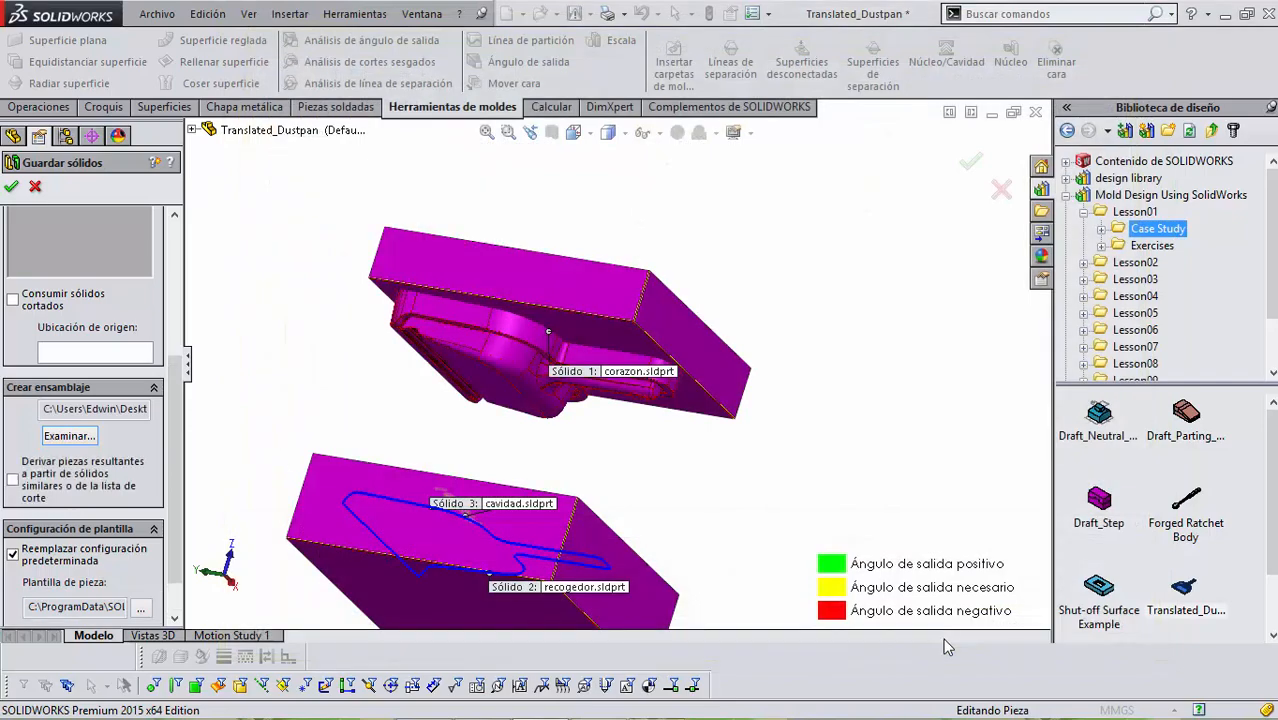
Accept Save Bodies, changing the derived parts to the base part's units and saving Translated_Dustpan in the current version.
click(14, 188)
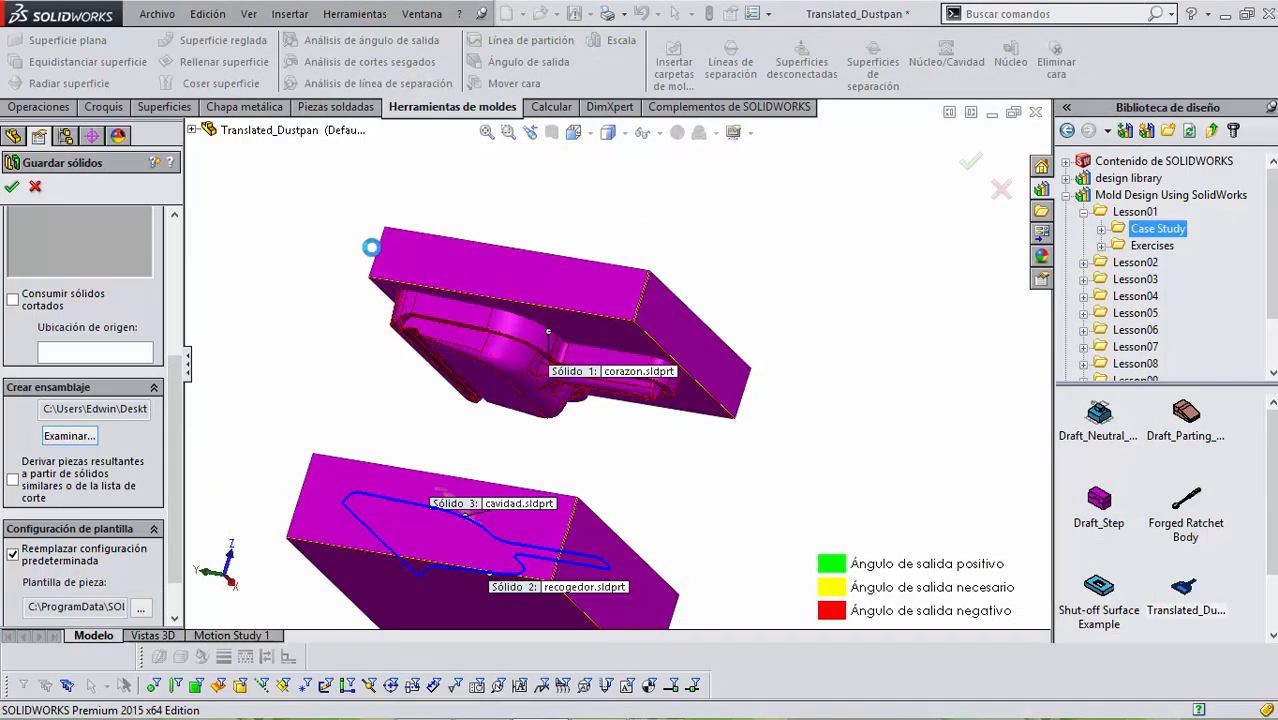
click(474, 326)
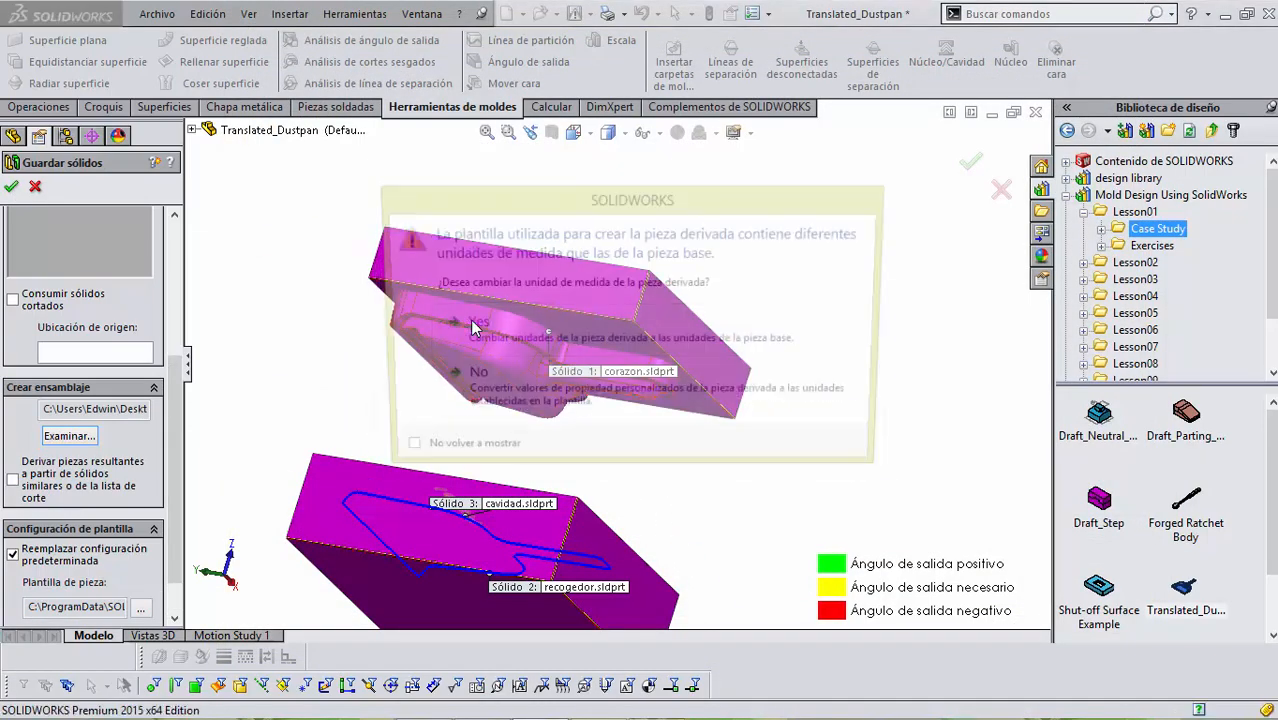
click(470, 320)
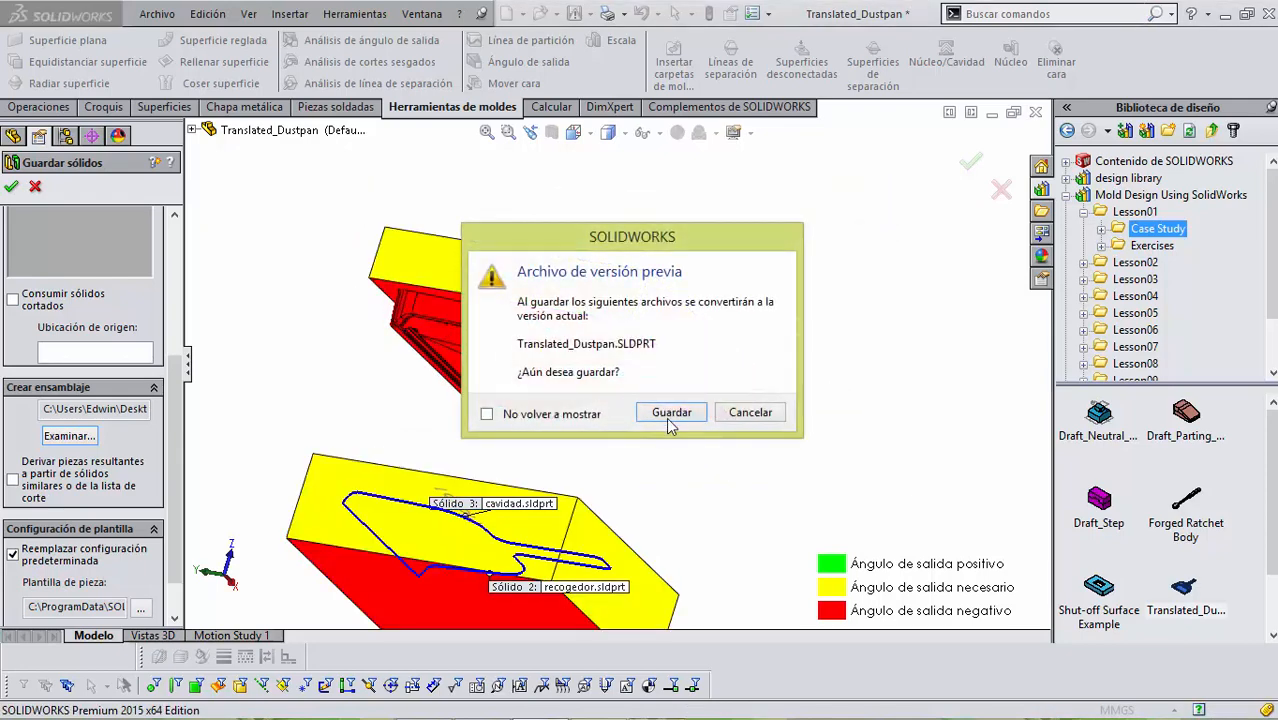
click(671, 420)
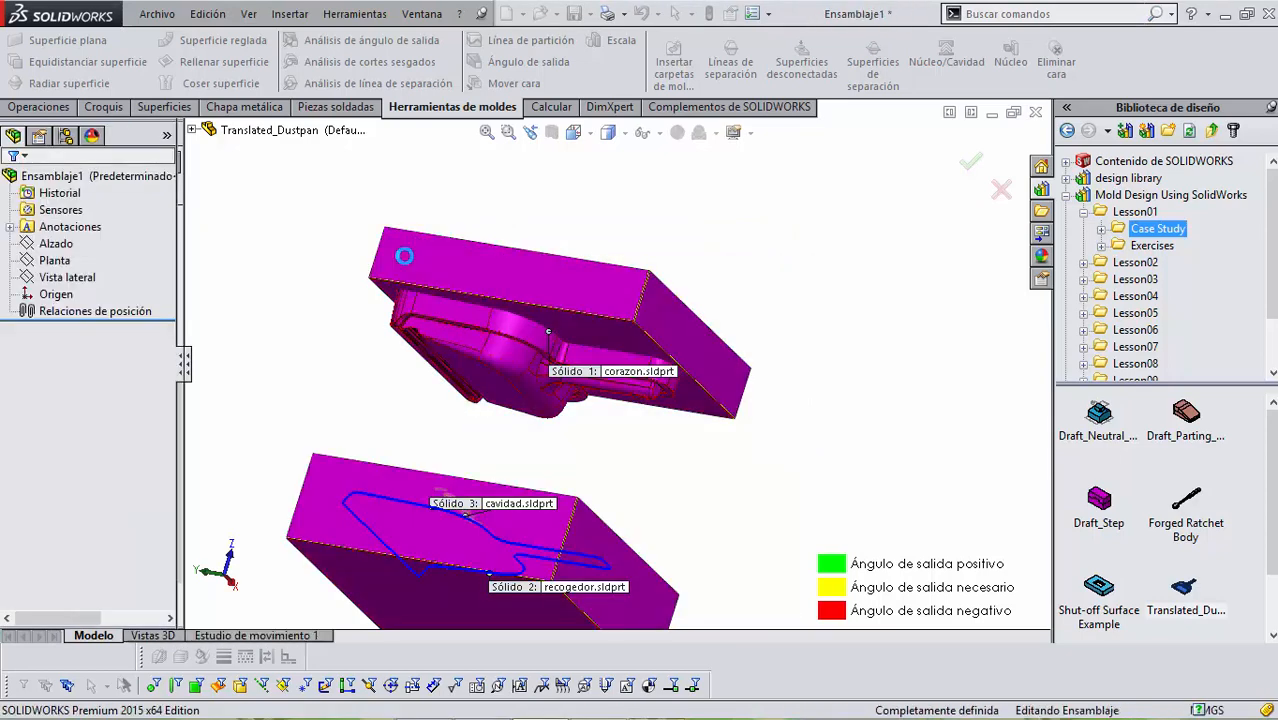
click(640, 286)
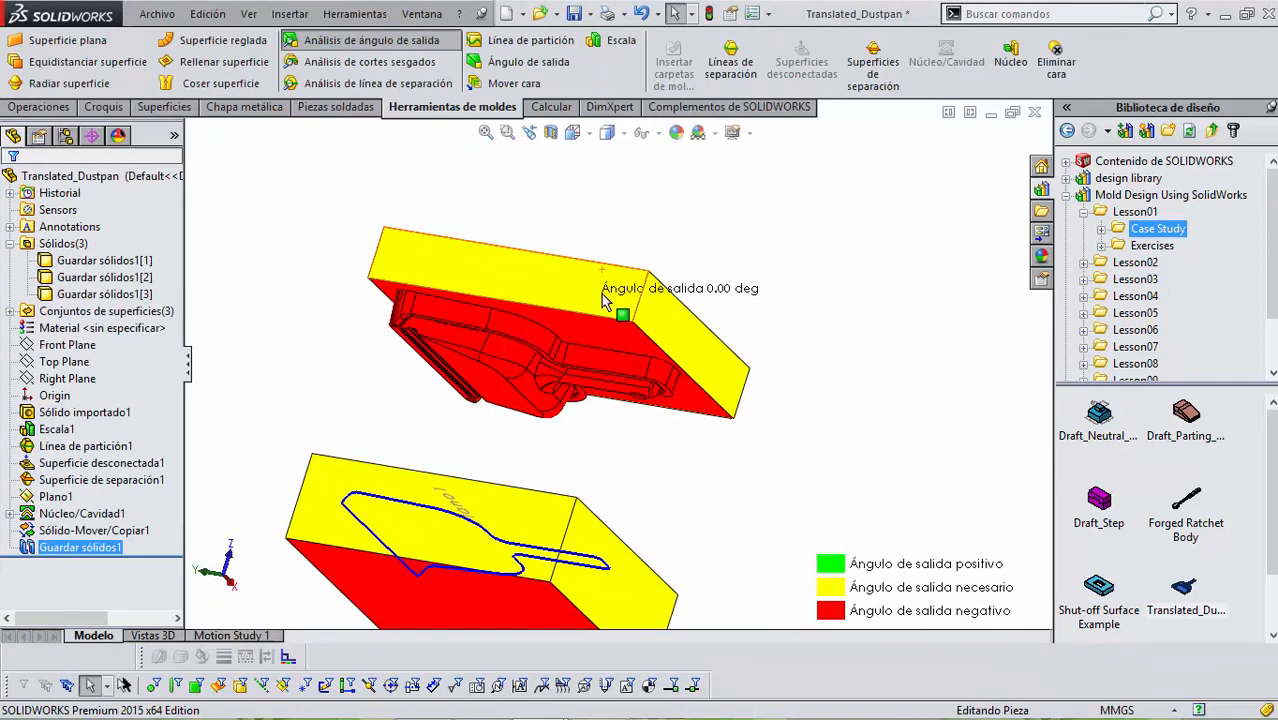
Switch from the Translated_Dustpan part to the open recogedor assembly document.
scroll(602, 294, up, 5)
middle_drag(557, 244, 512, 256)
click(421, 13)
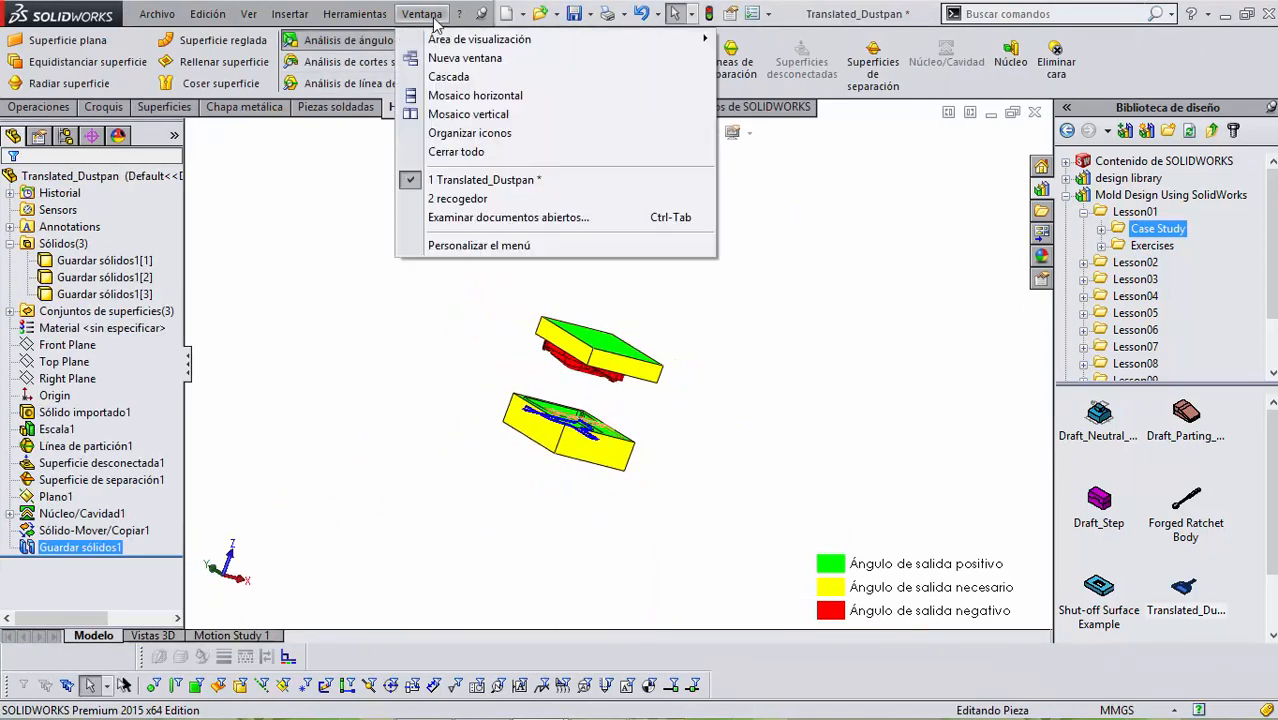
click(465, 198)
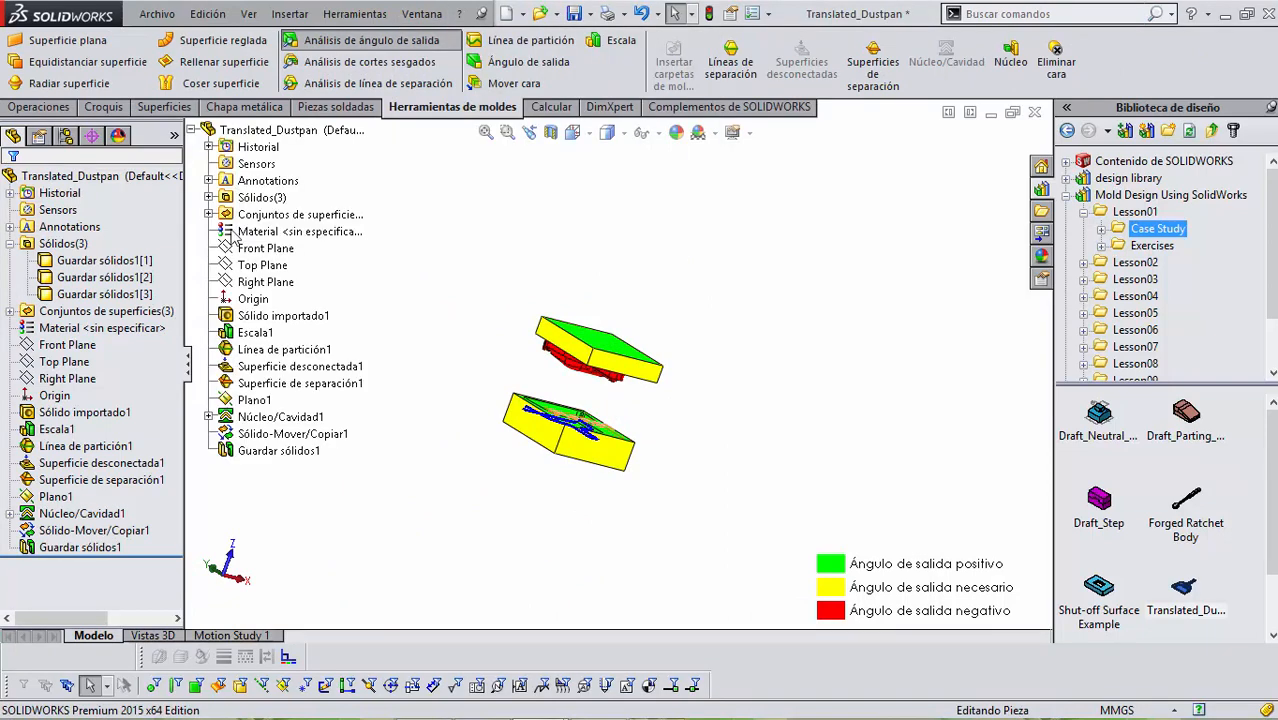
middle_drag(430, 315, 517, 323)
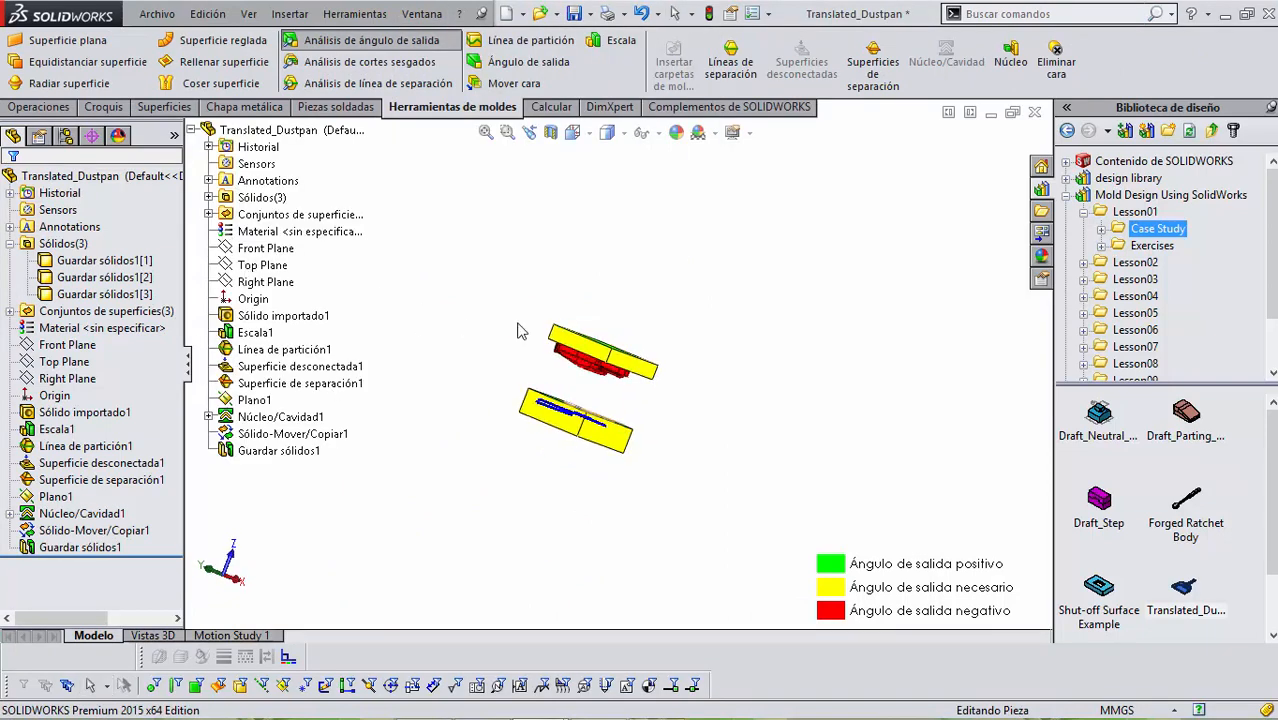
click(421, 13)
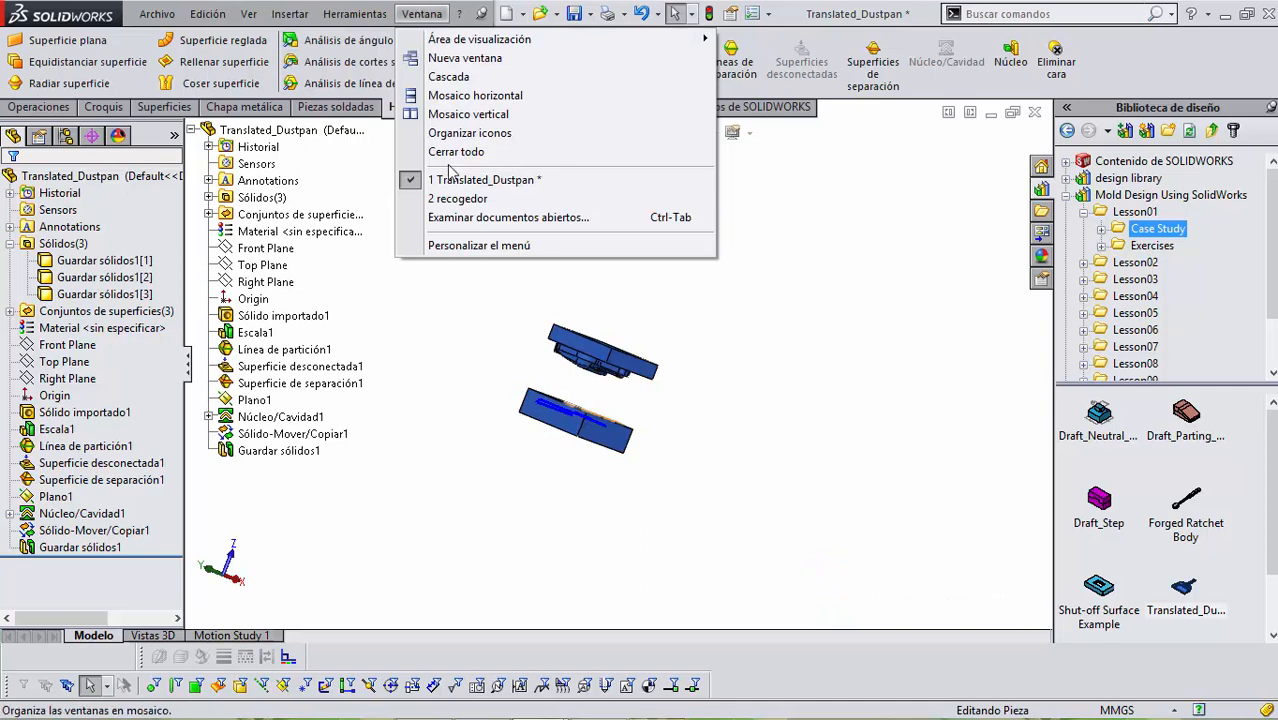
click(466, 201)
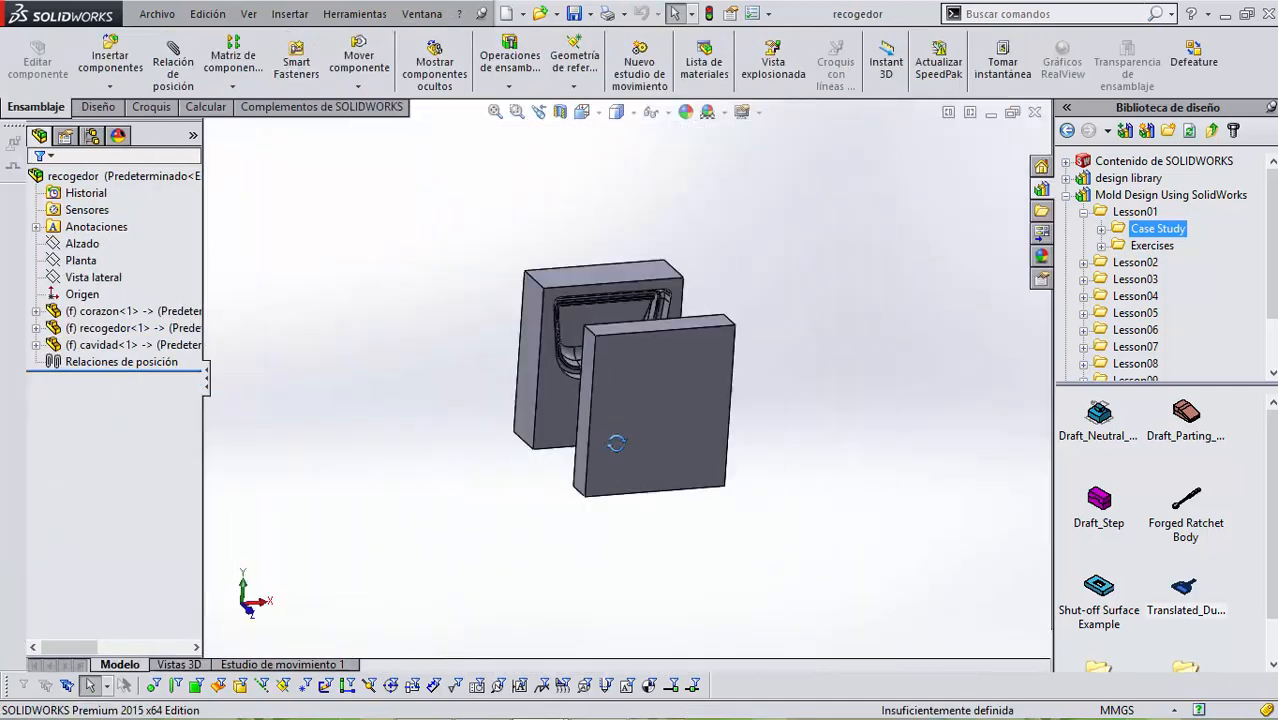
Examine the recogedor assembly's mold halves up close and identify its recogedor and cavidad components.
middle_drag(616, 443, 676, 408)
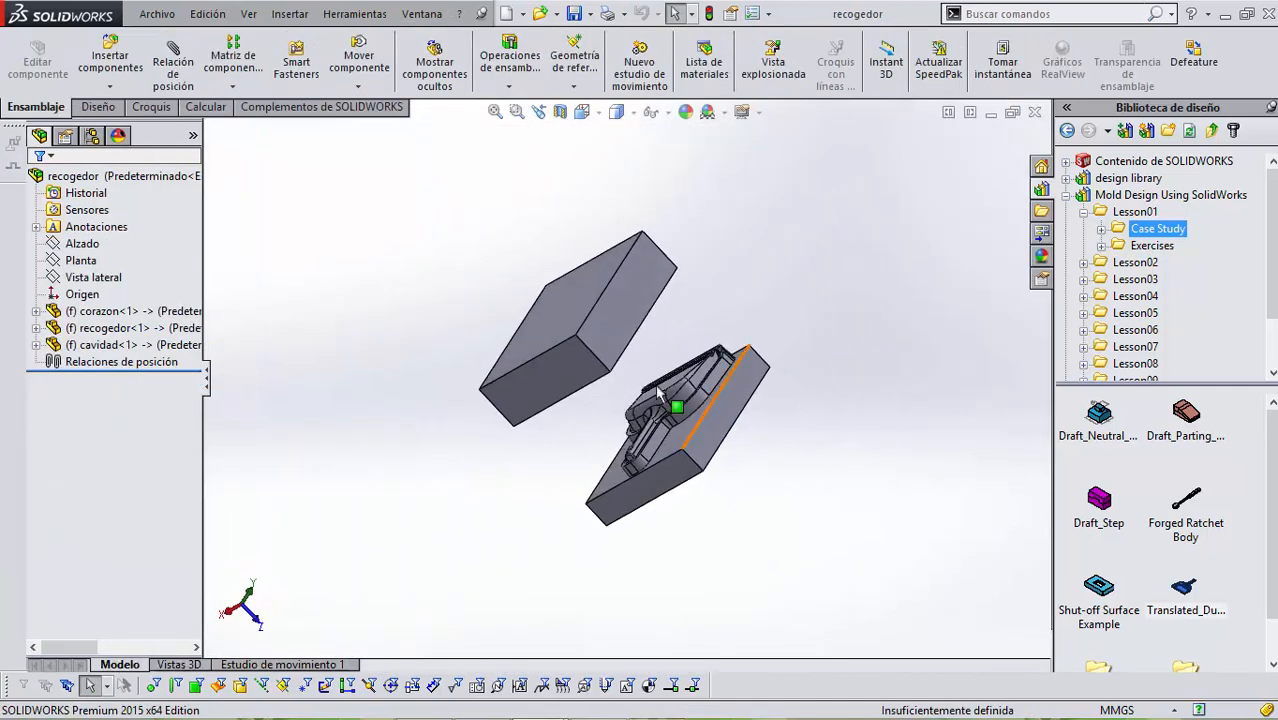
scroll(670, 290, down, 5)
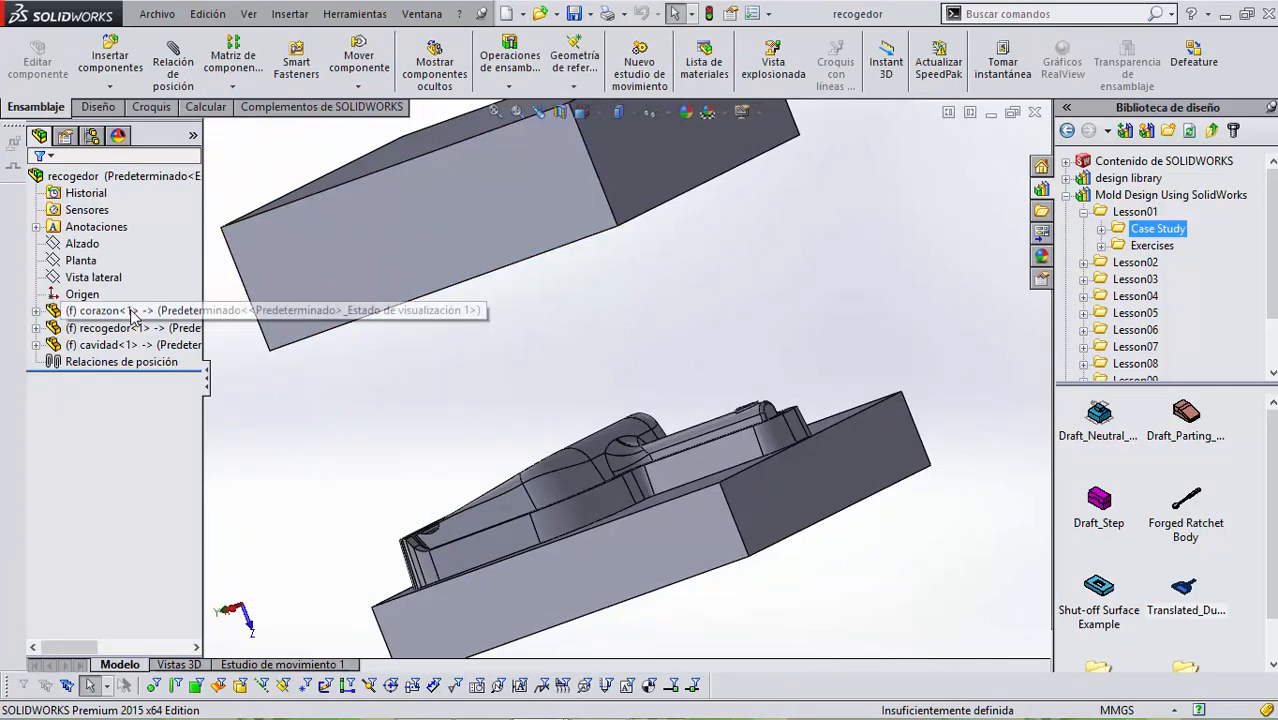
click(110, 328)
click(130, 344)
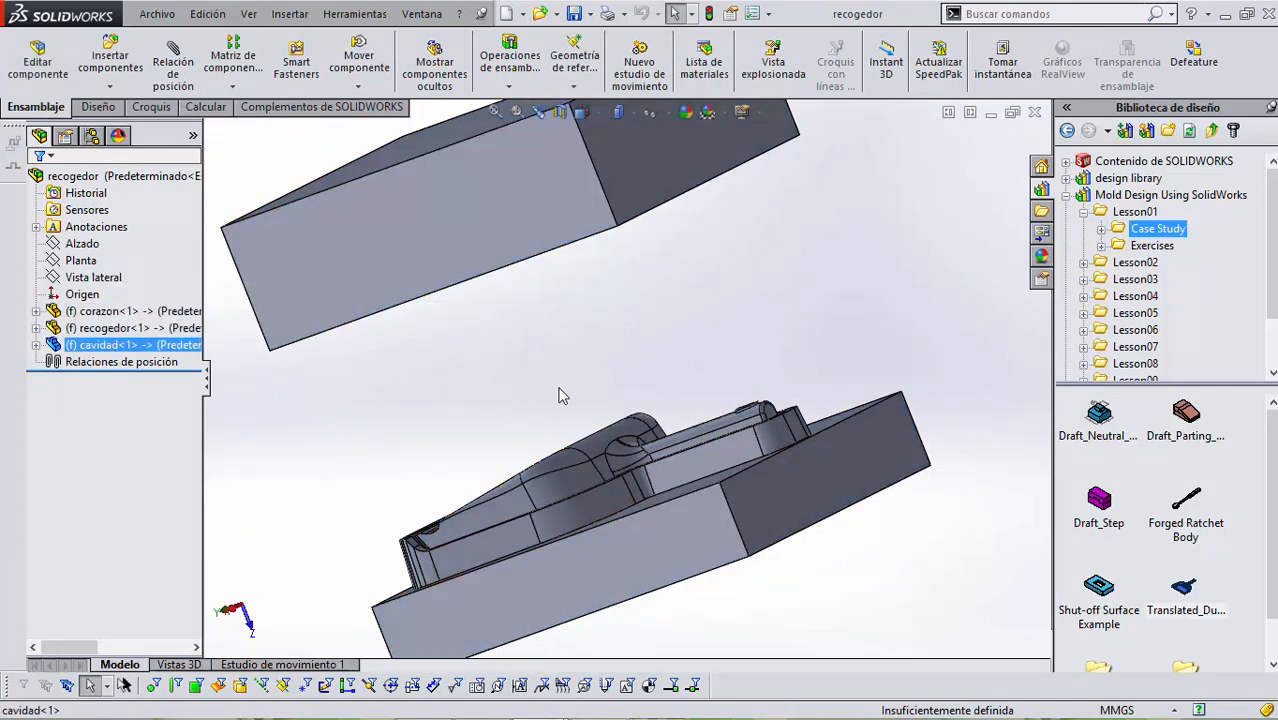
Identify the corazon, recogedor and cavidad components in turn, examining the outer blocks and the dustpan-shaped recess between the mold halves.
middle_drag(556, 391, 465, 340)
click(147, 314)
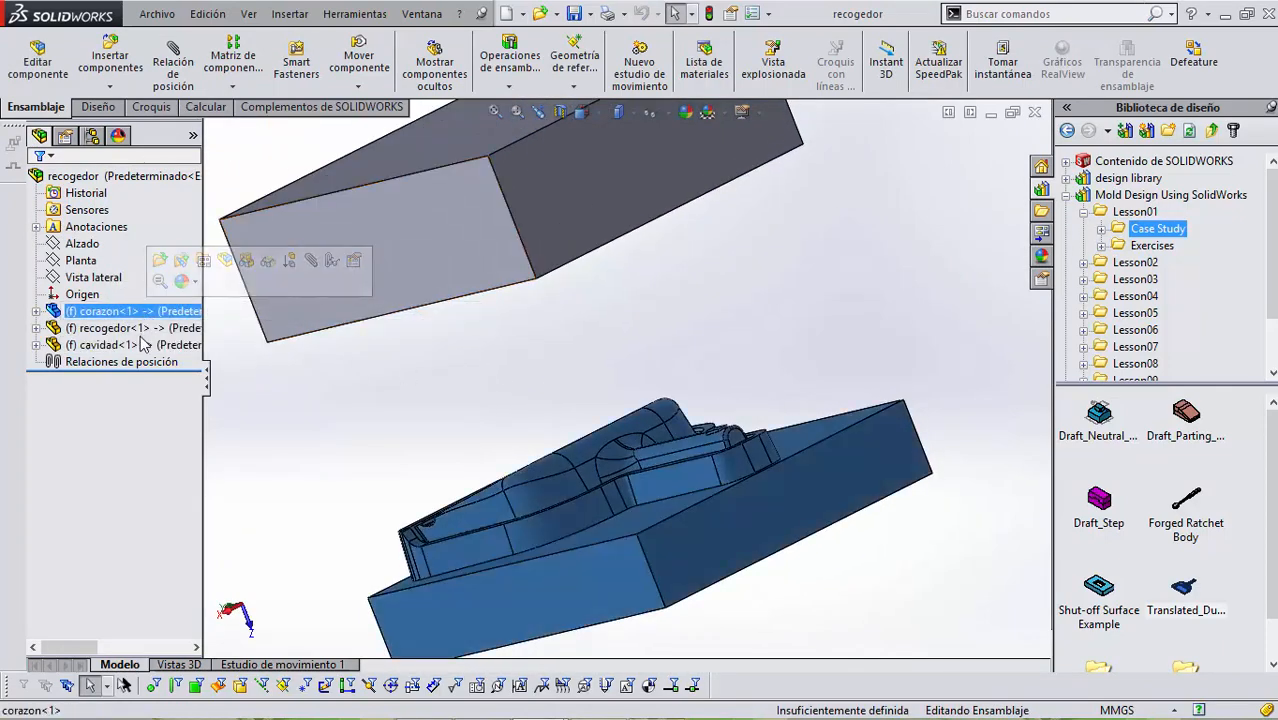
click(130, 328)
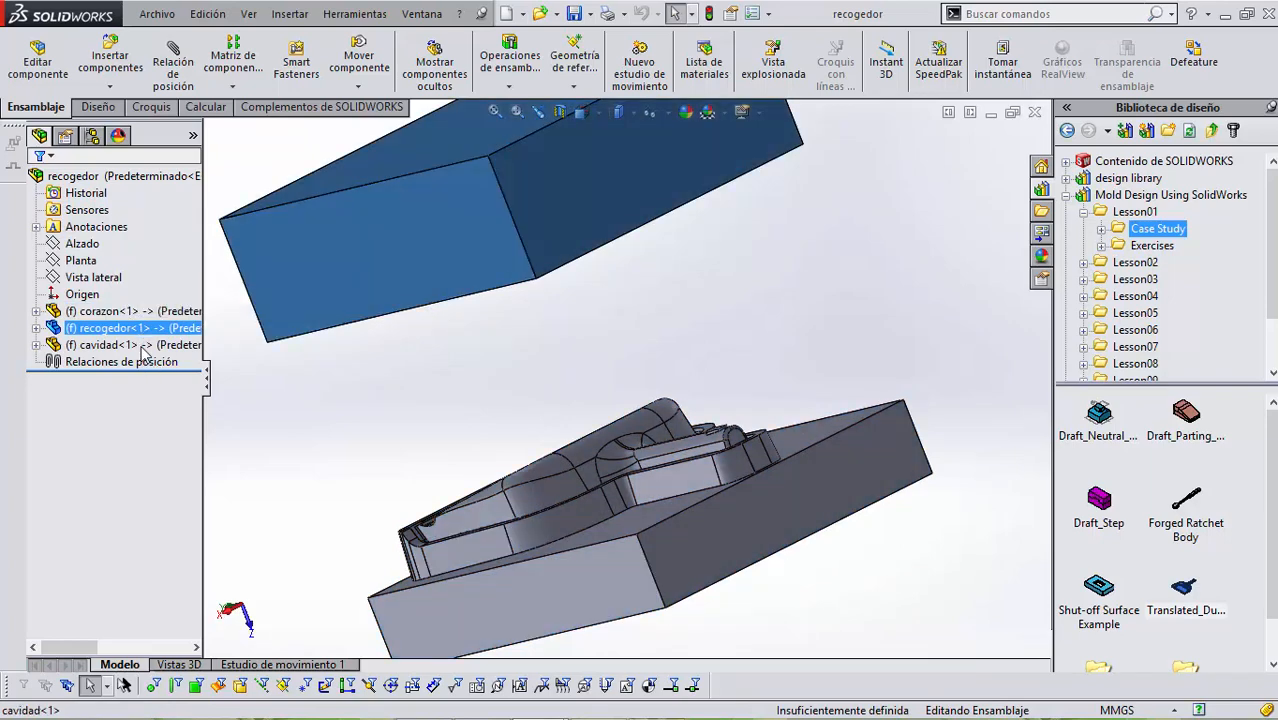
click(144, 345)
scroll(620, 425, up, 2)
middle_drag(661, 475, 660, 521)
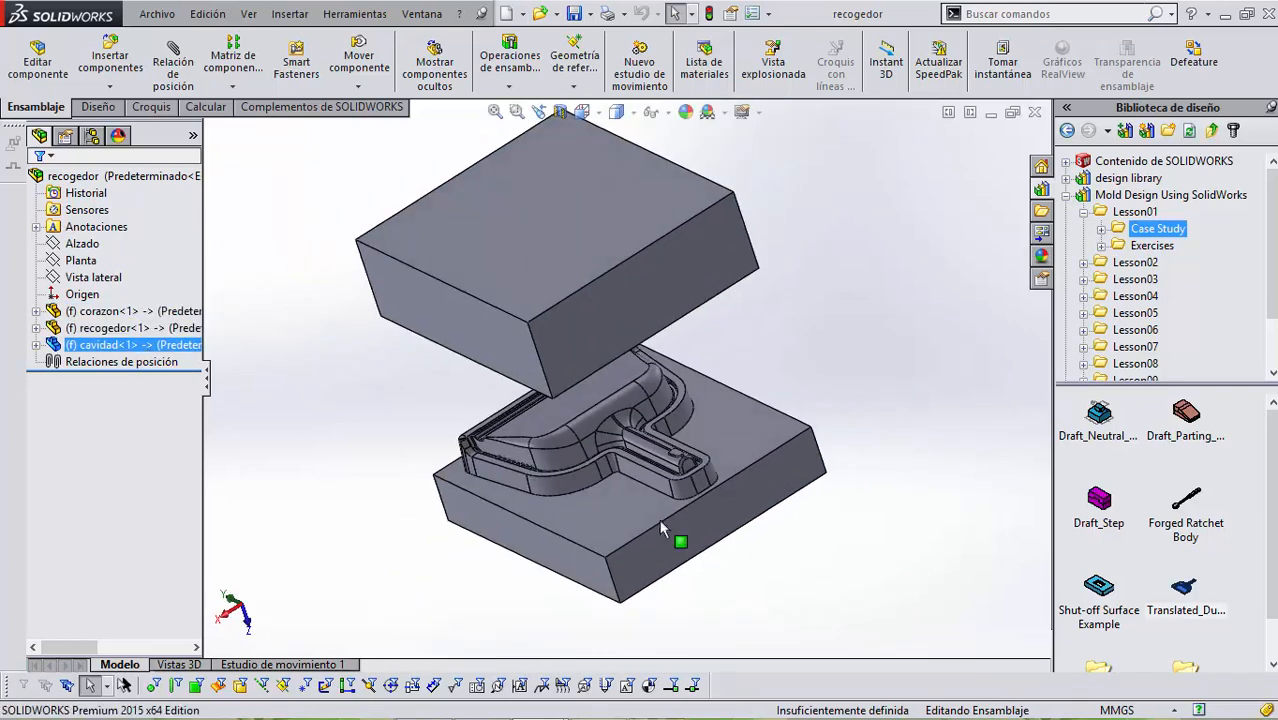
click(130, 311)
middle_drag(608, 432, 485, 347)
scroll(629, 397, down, 4)
click(111, 329)
scroll(618, 394, up, 4)
scroll(485, 355, down, 3)
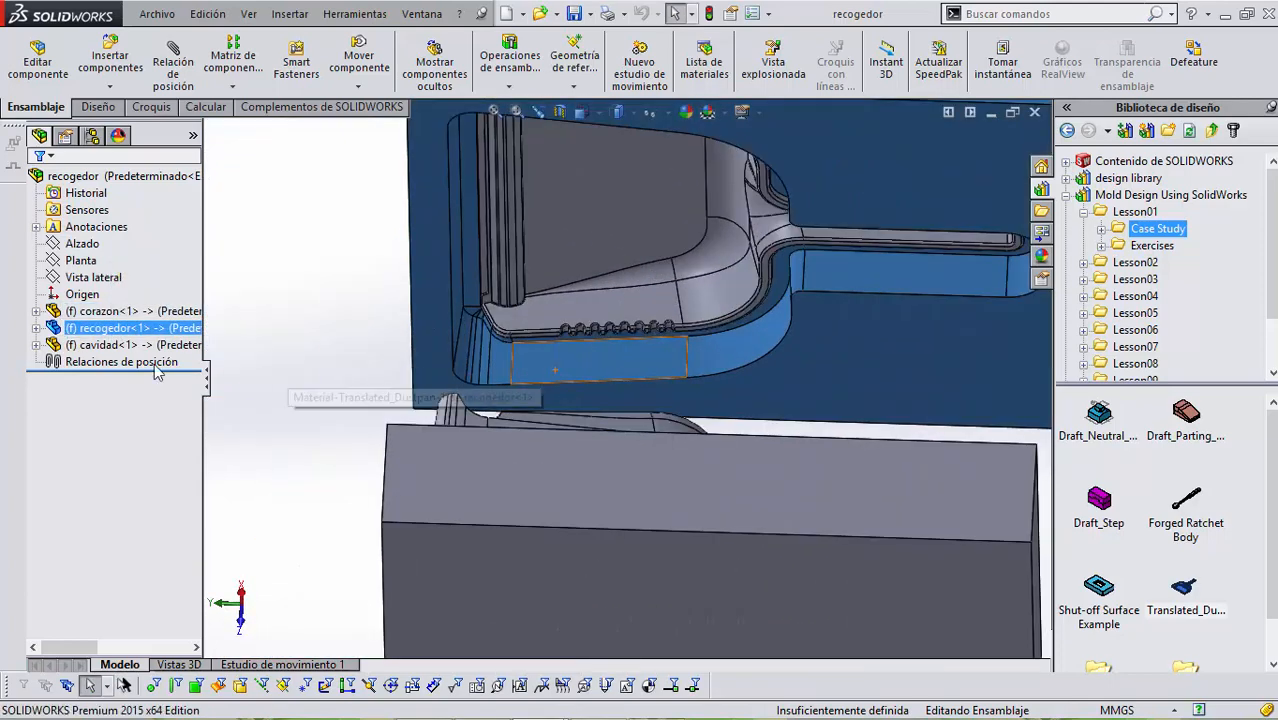
click(140, 345)
Examine the dustpan-shaped surface of the corazon block up close, and review both separated mold halves together.
scroll(598, 387, up, 3)
middle_drag(598, 380, 619, 586)
scroll(508, 410, down, 2)
middle_drag(509, 410, 498, 289)
scroll(494, 388, up, 4)
scroll(640, 428, down, 7)
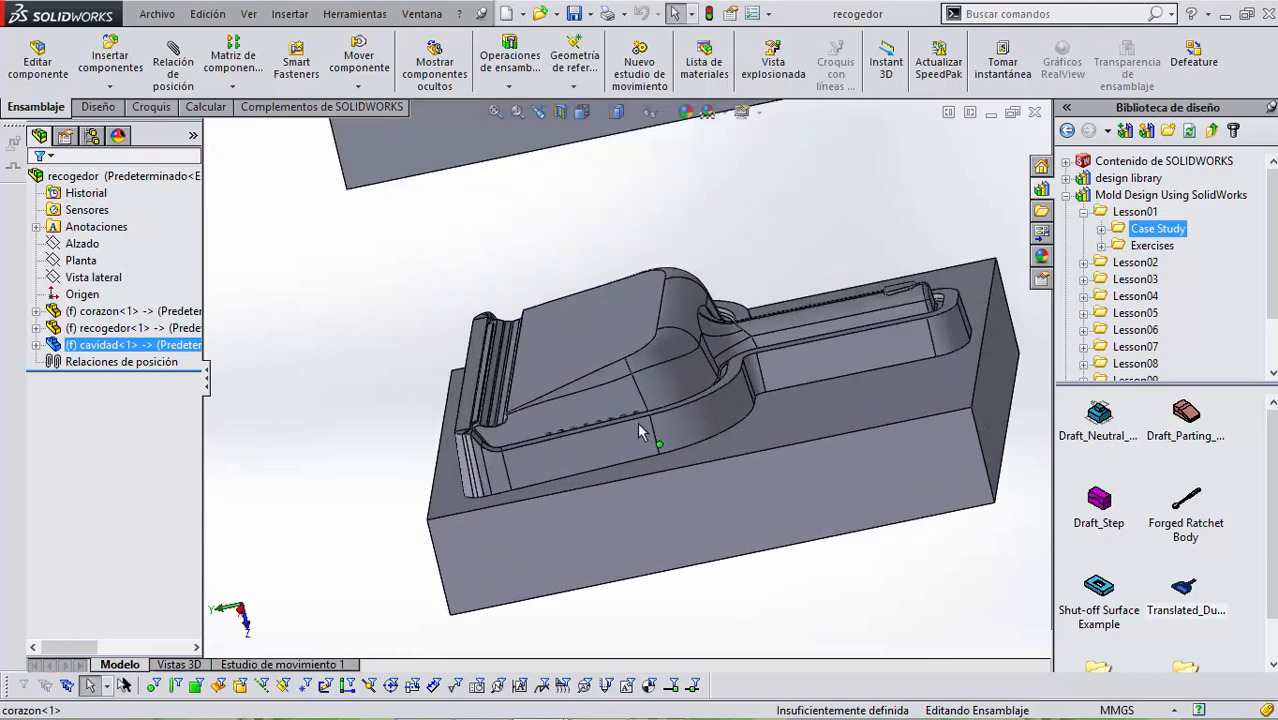
middle_drag(668, 358, 628, 425)
scroll(653, 342, up, 7)
click(662, 704)
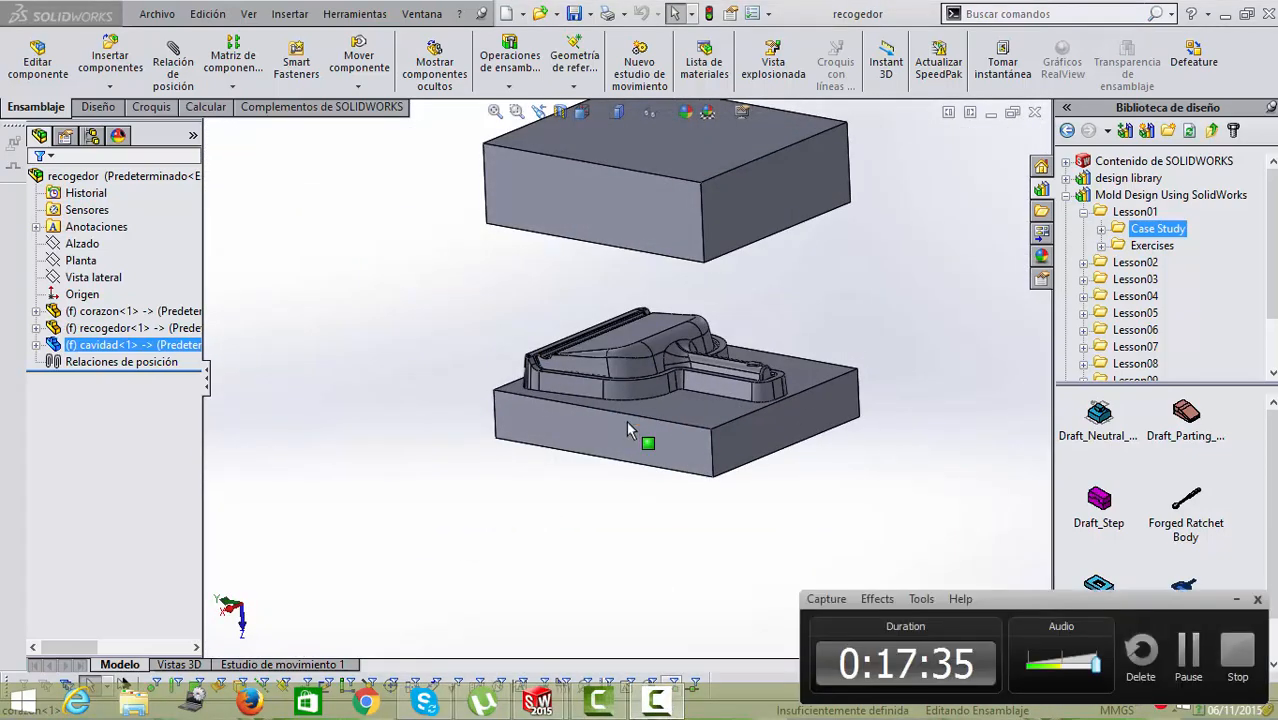